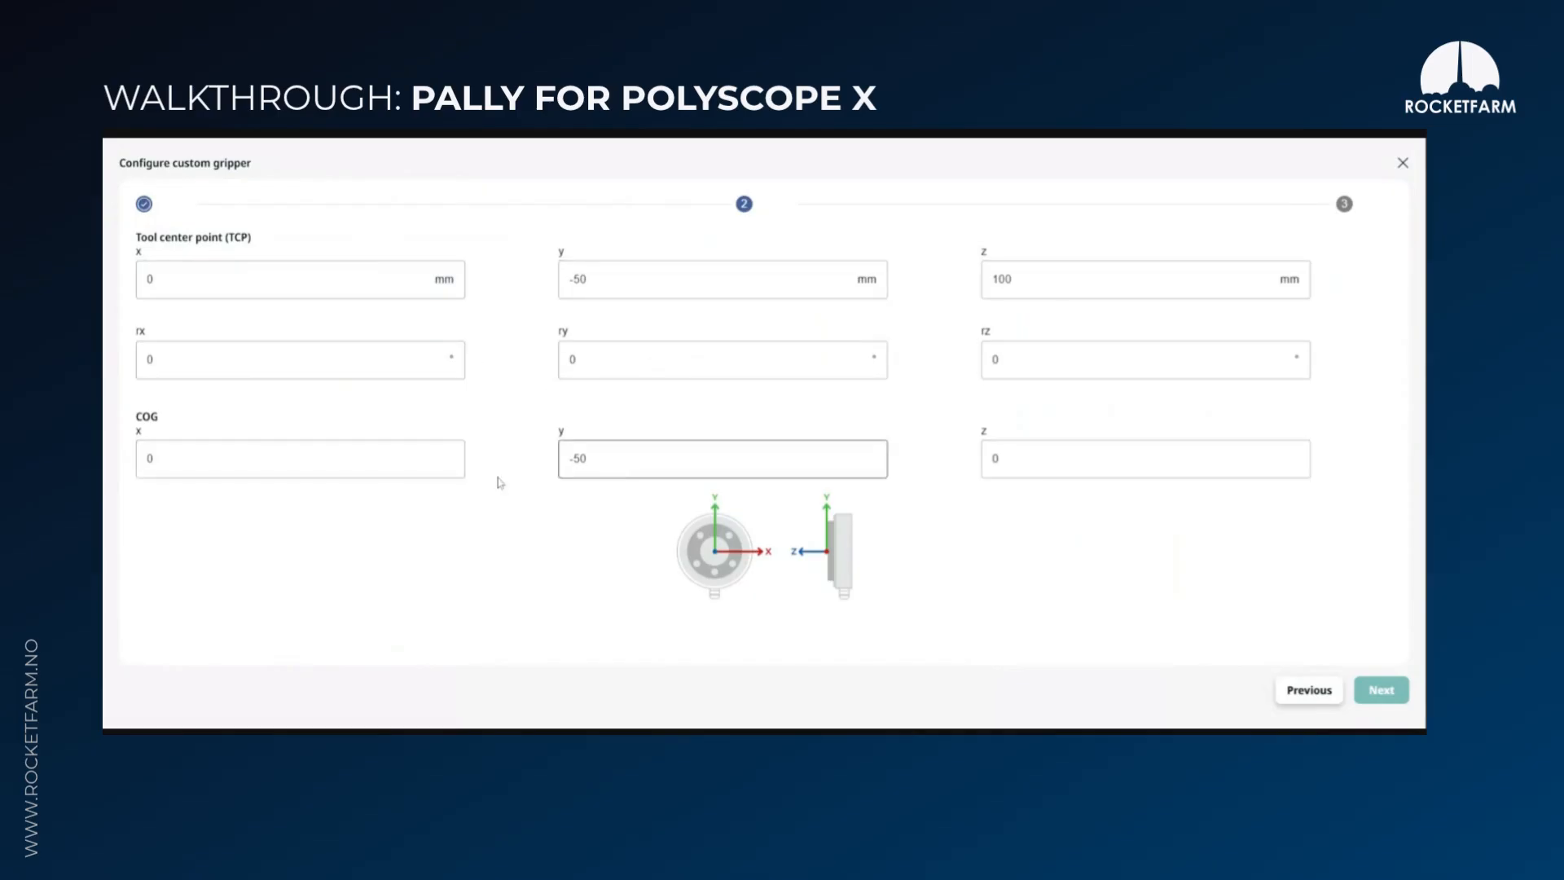
Submit the custom gripper configuration with its current signals and continue through the gripper pages to the lifting column type
{"action": "left_click", "coordinate": [1377, 690]}
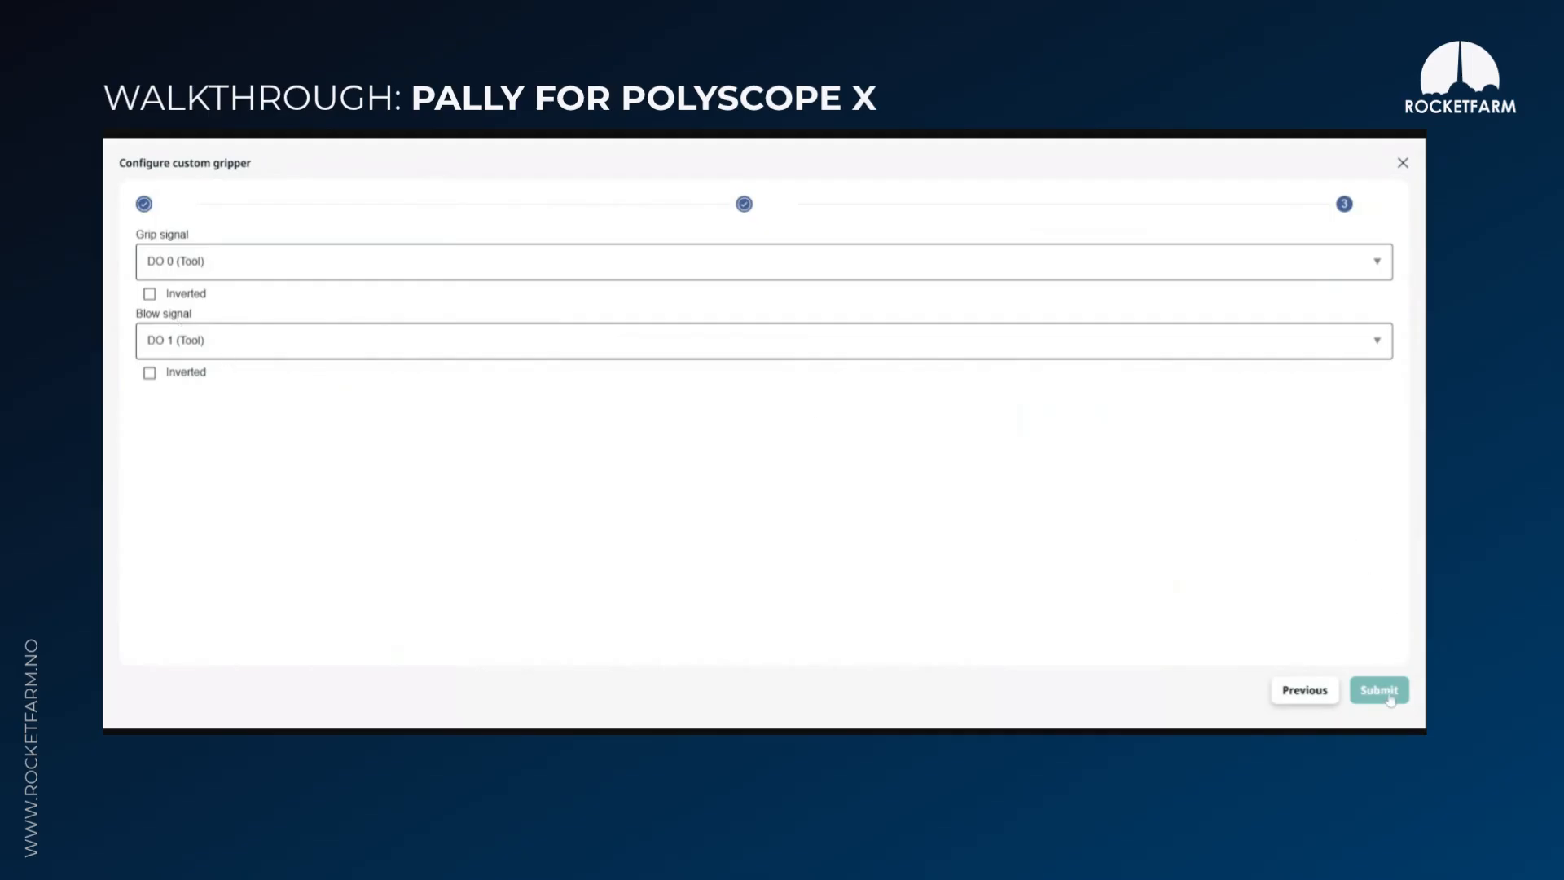
{"action": "left_click", "coordinate": [1384, 692]}
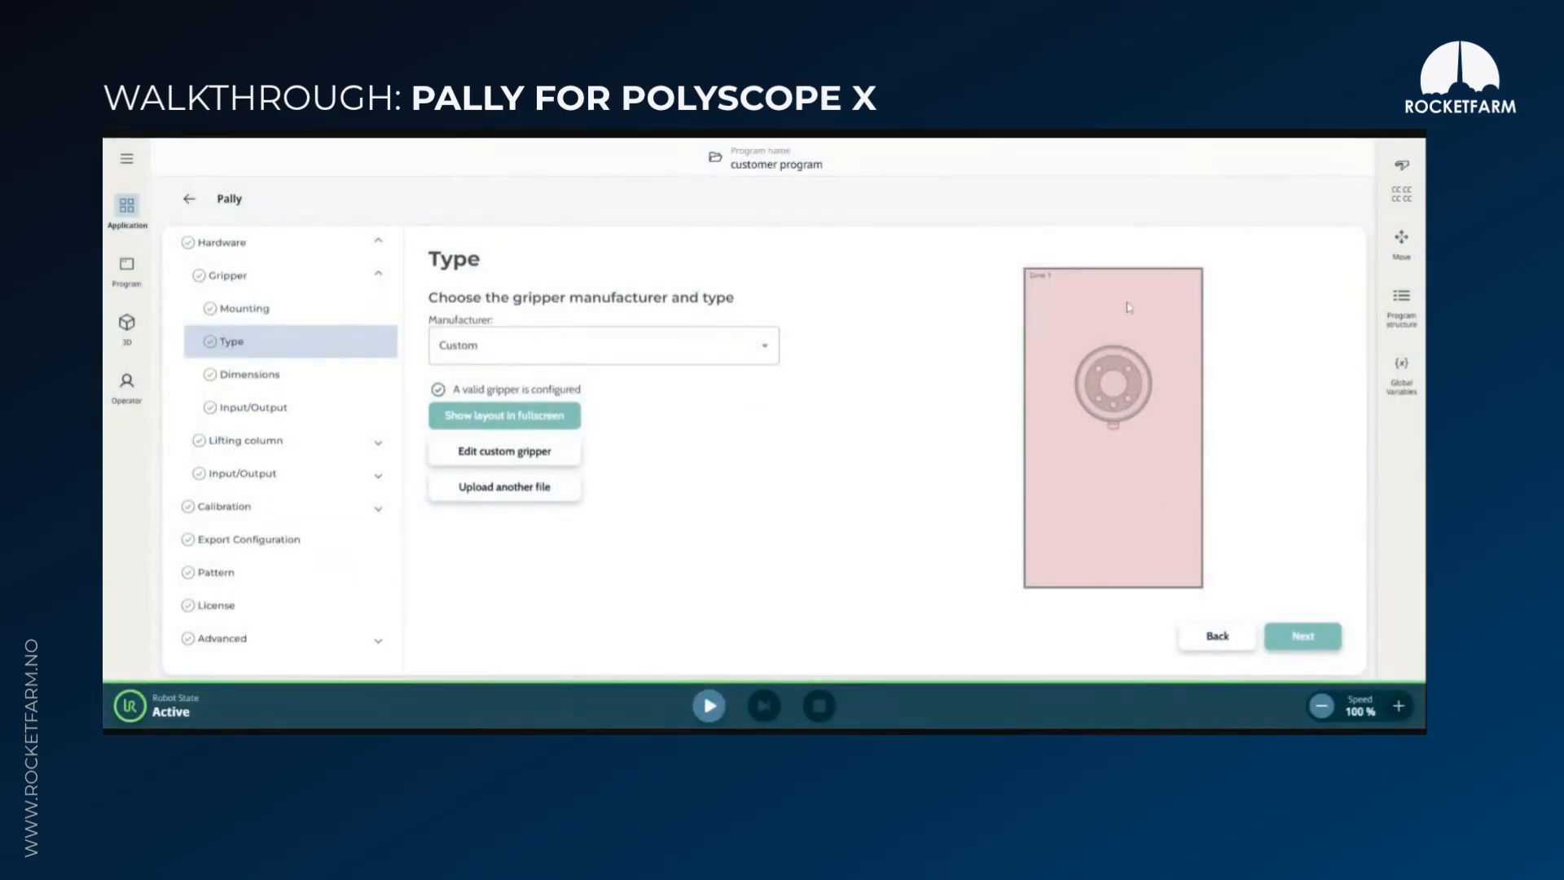
{"action": "left_click", "coordinate": [1304, 639]}
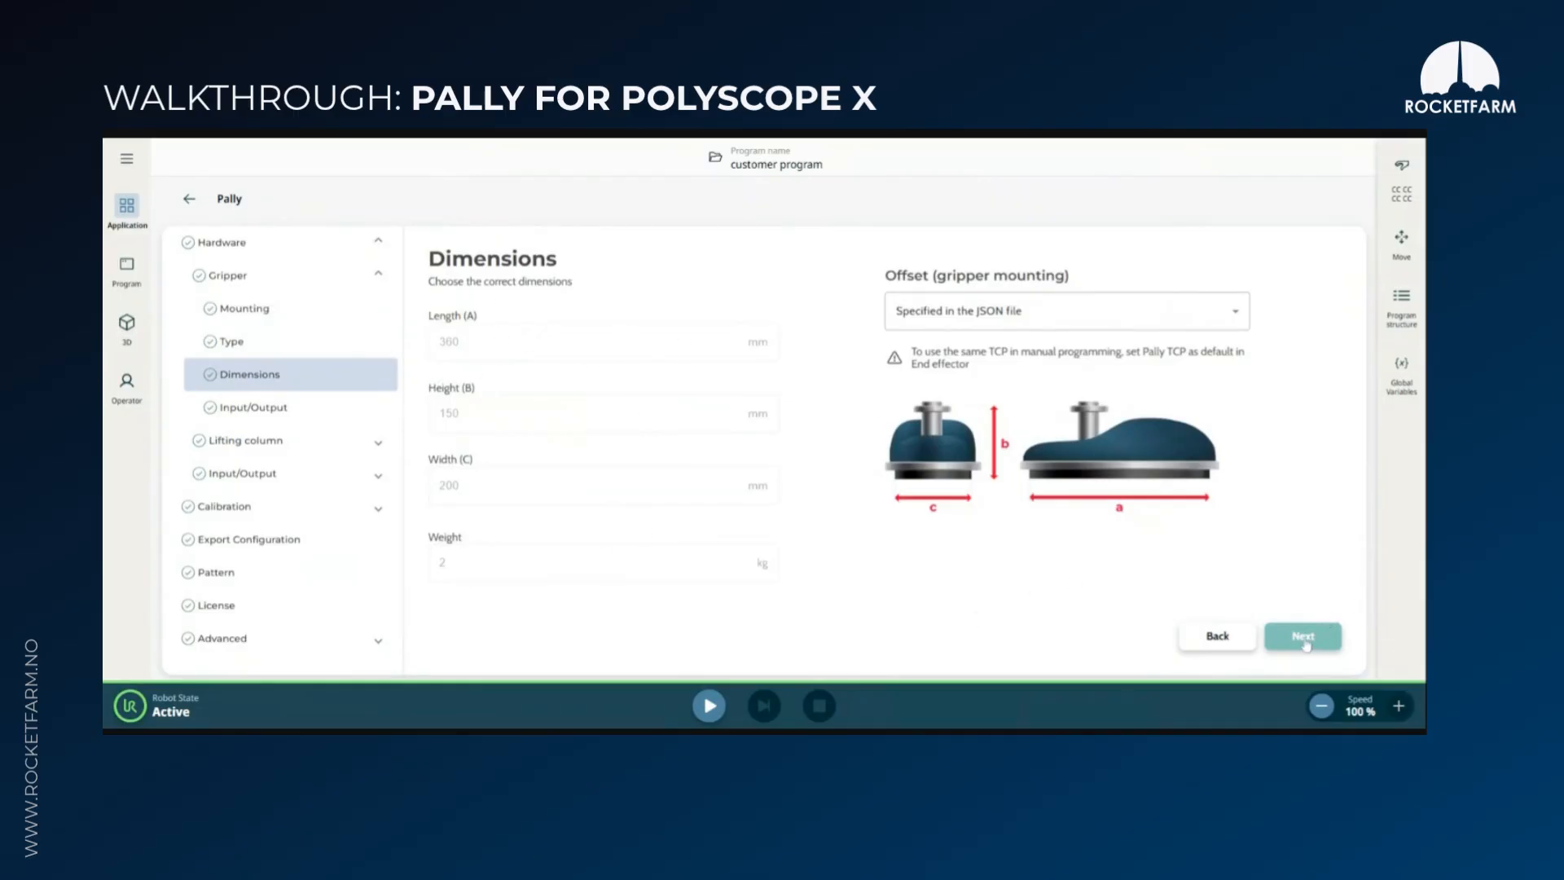
{"action": "left_click", "coordinate": [1304, 640]}
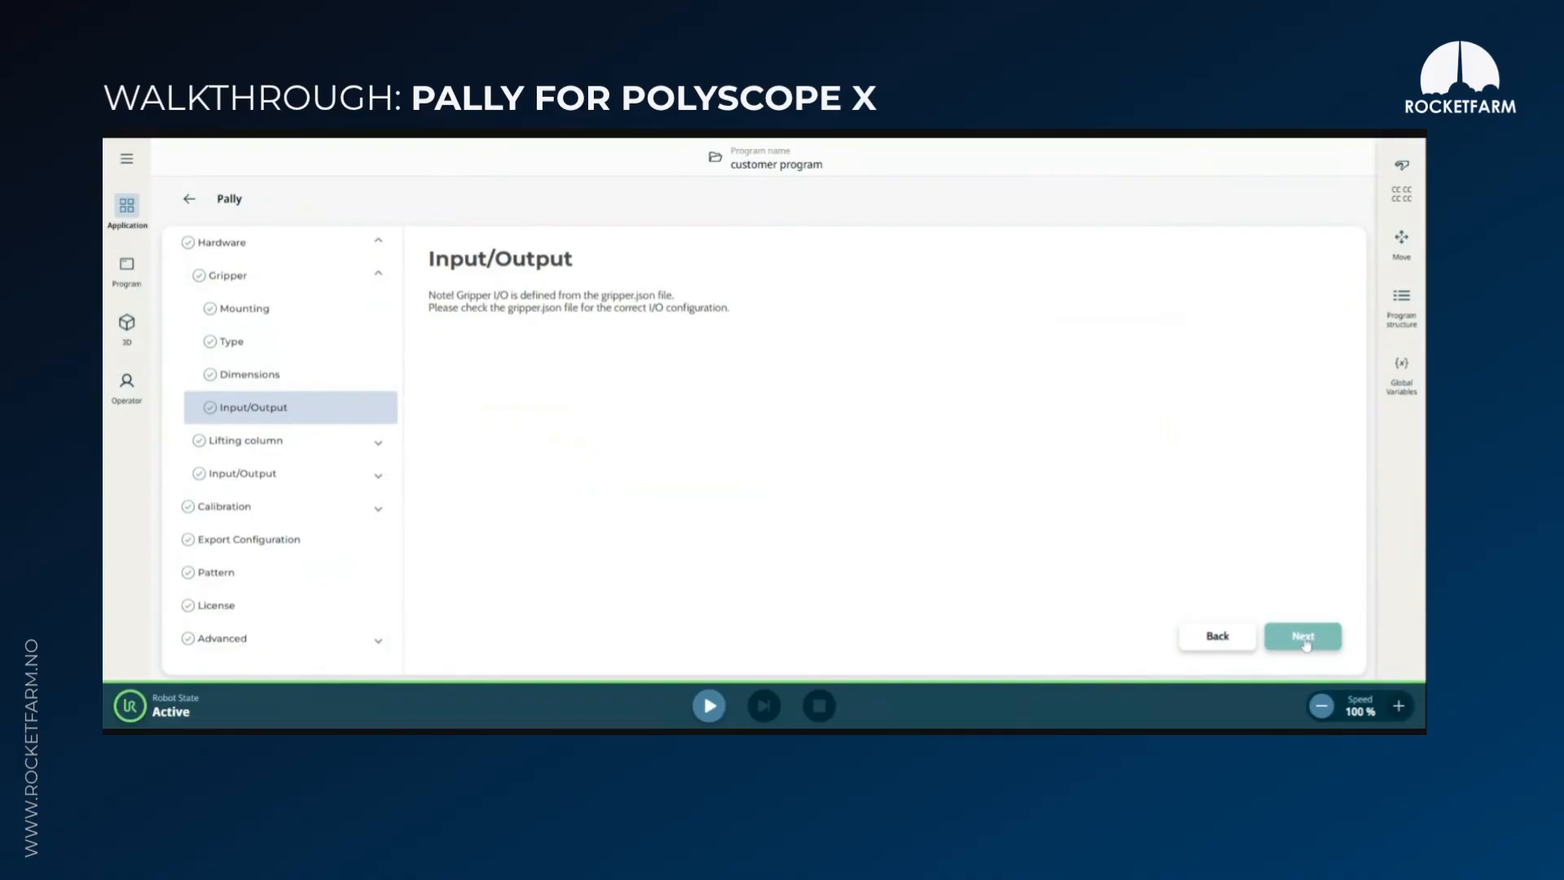
{"action": "left_click", "coordinate": [1304, 640]}
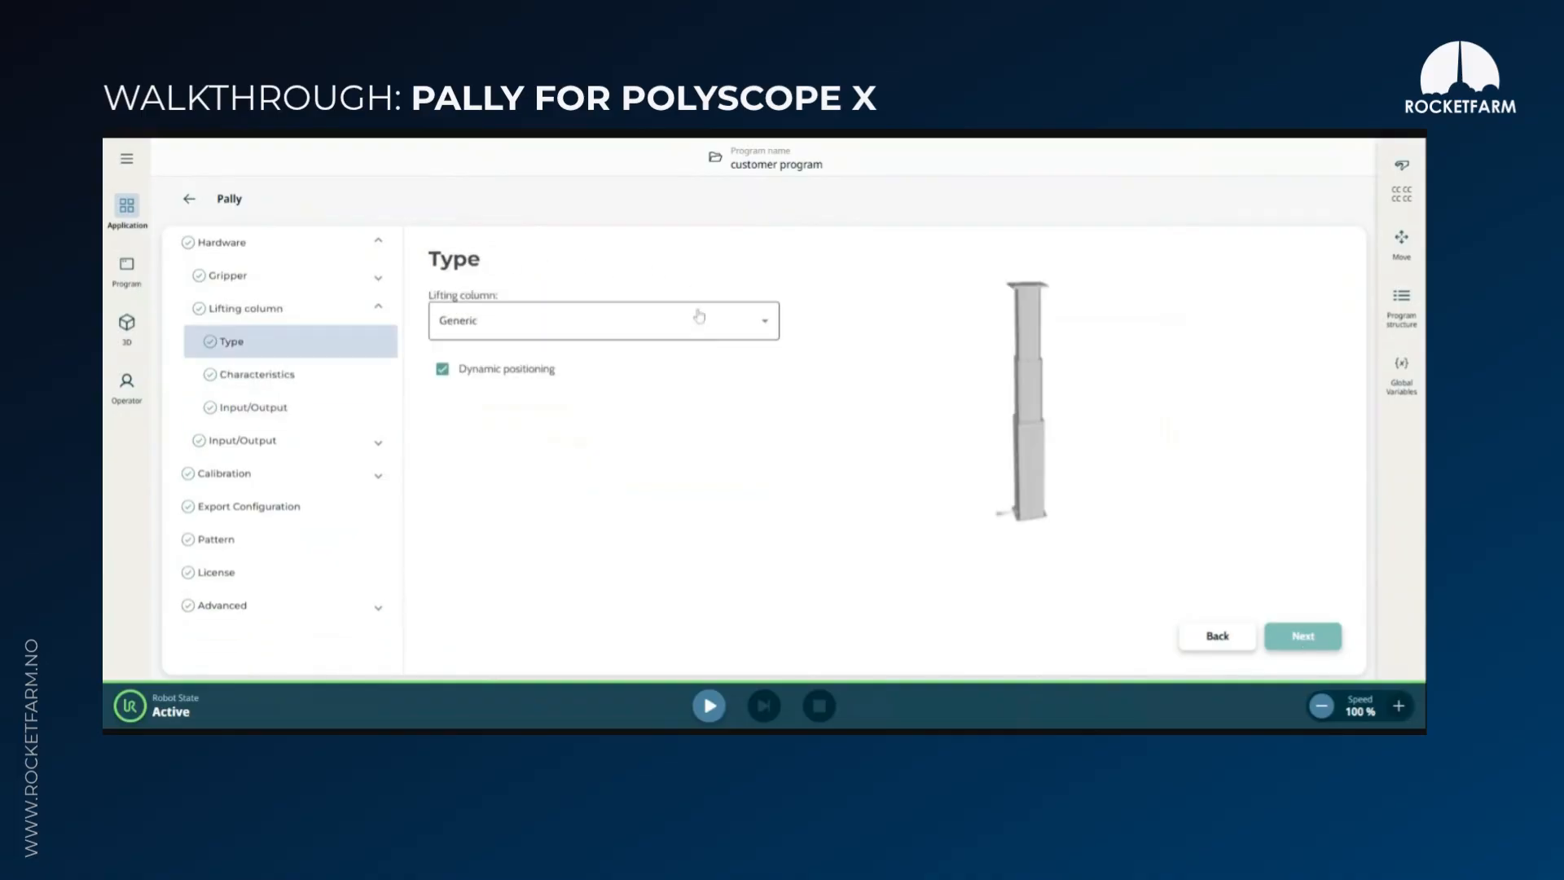
Choose the Generic lifting column and continue through its characteristics and input/output pages to the left pallet I/O
{"action": "left_click", "coordinate": [725, 324]}
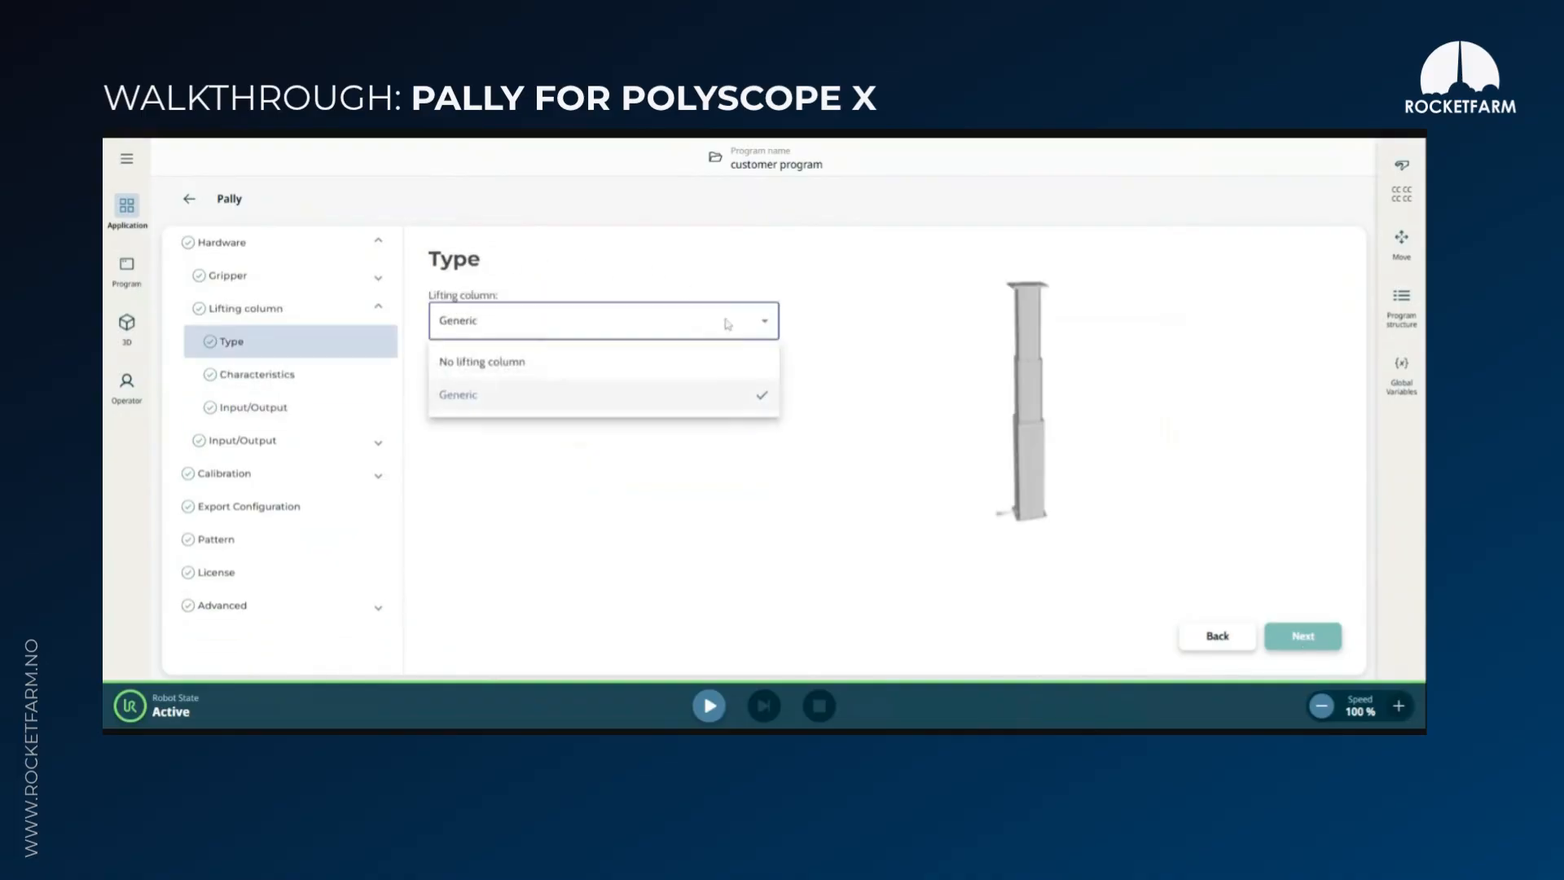
{"action": "left_click", "coordinate": [562, 405]}
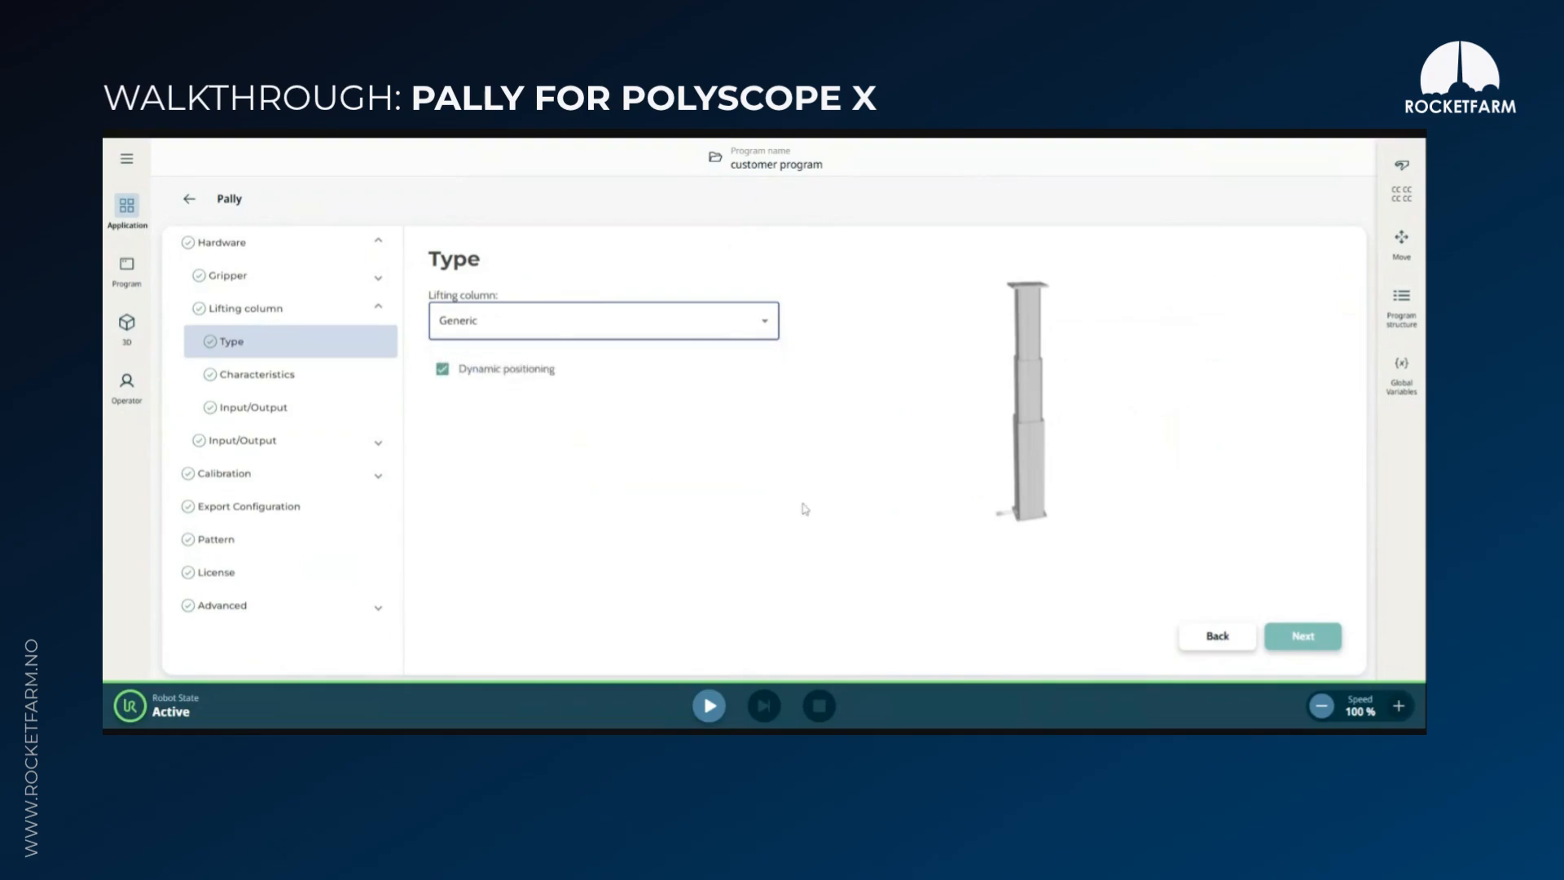
{"action": "left_click", "coordinate": [1305, 641]}
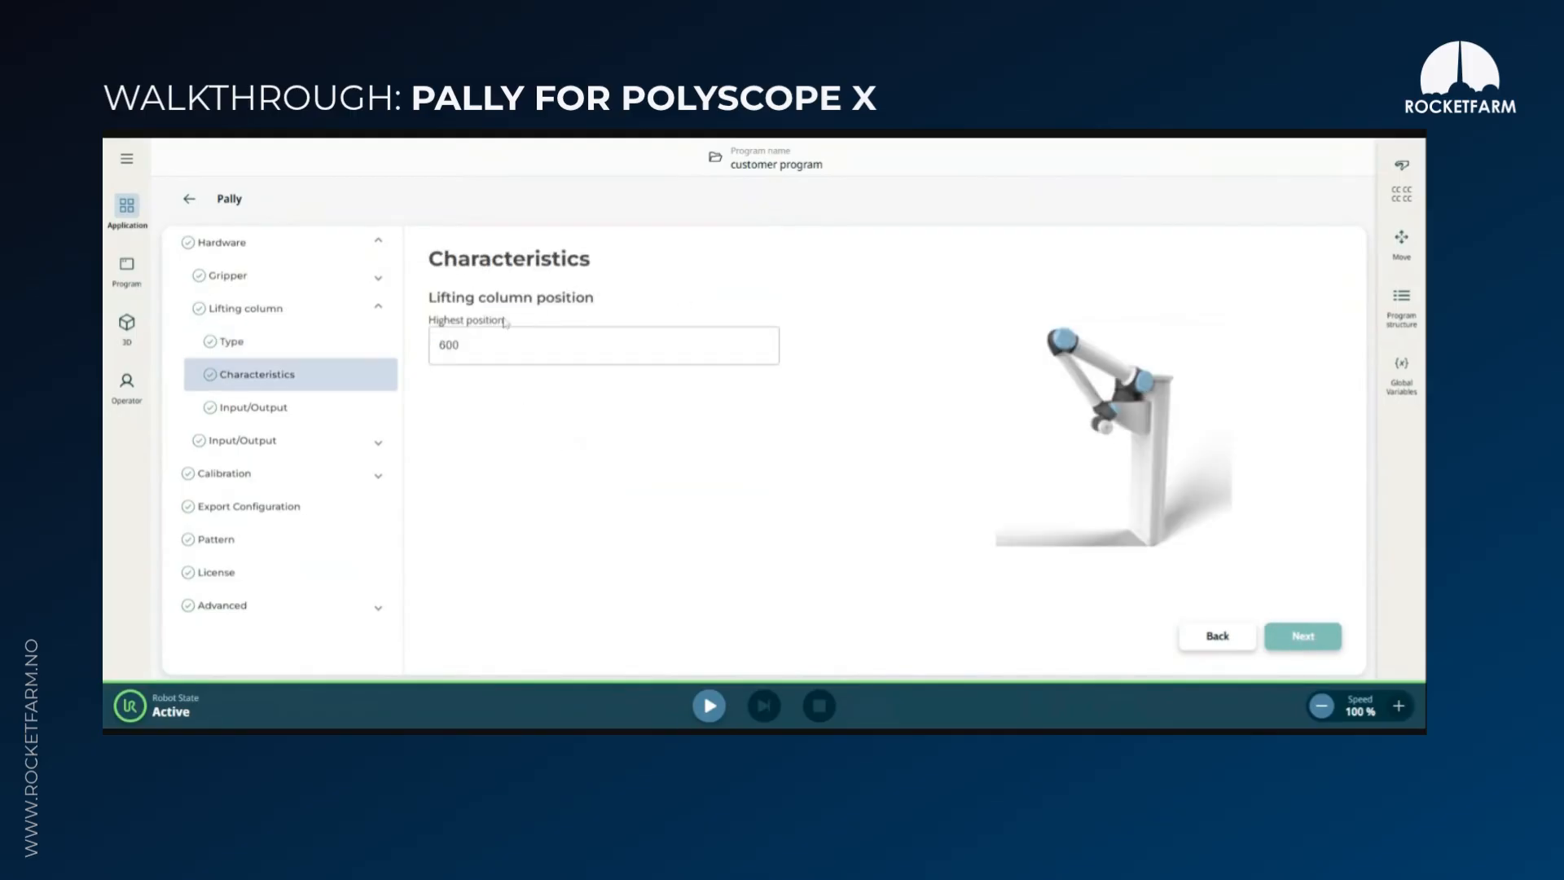
{"action": "left_click", "coordinate": [1305, 645]}
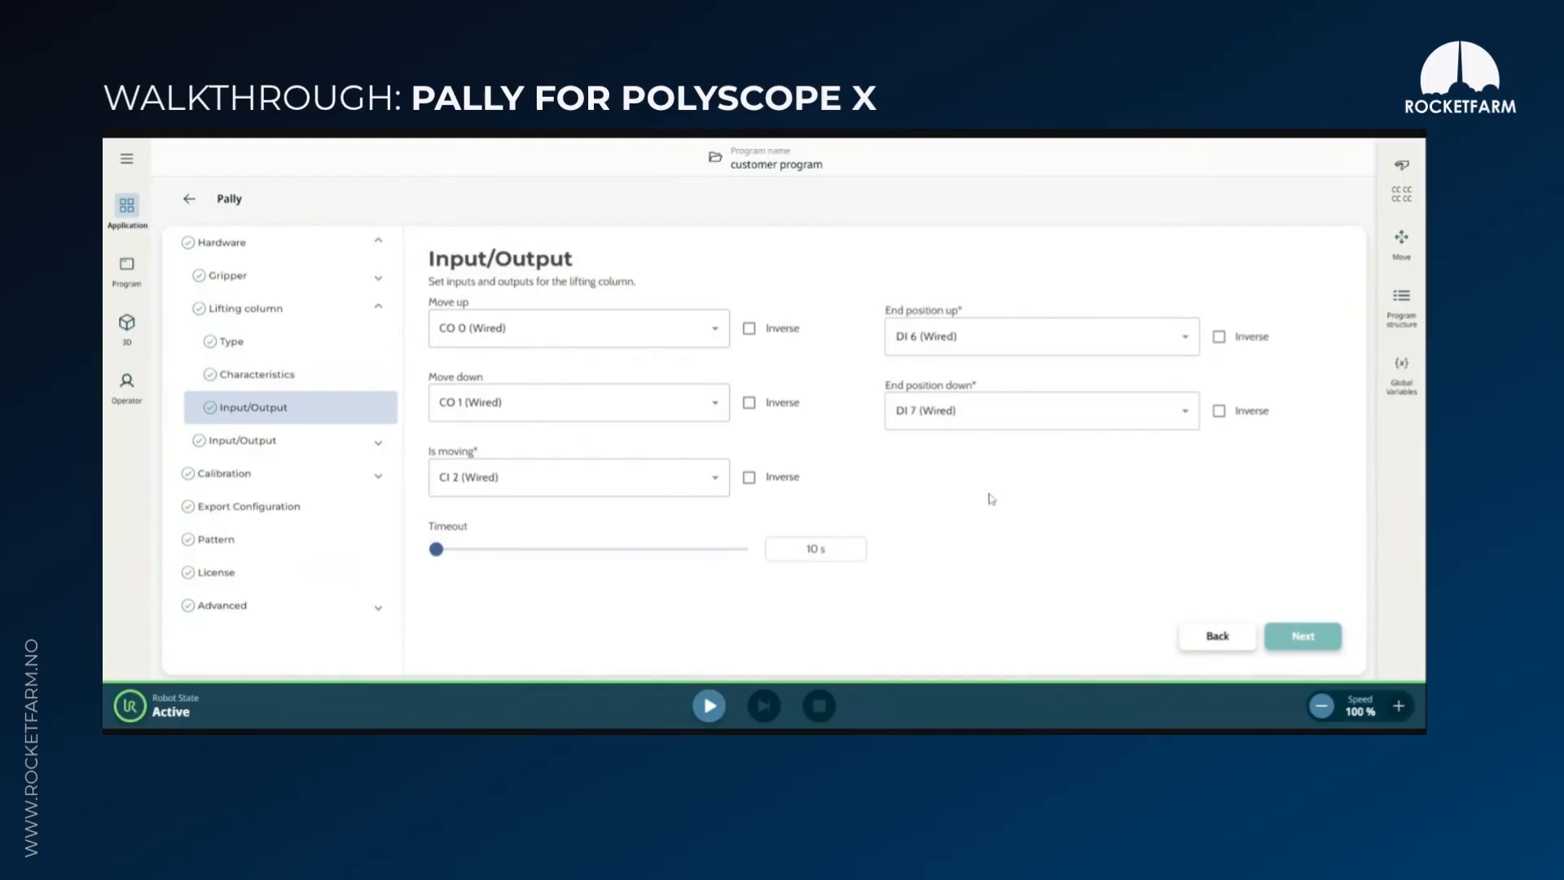
{"action": "left_click", "coordinate": [1309, 645]}
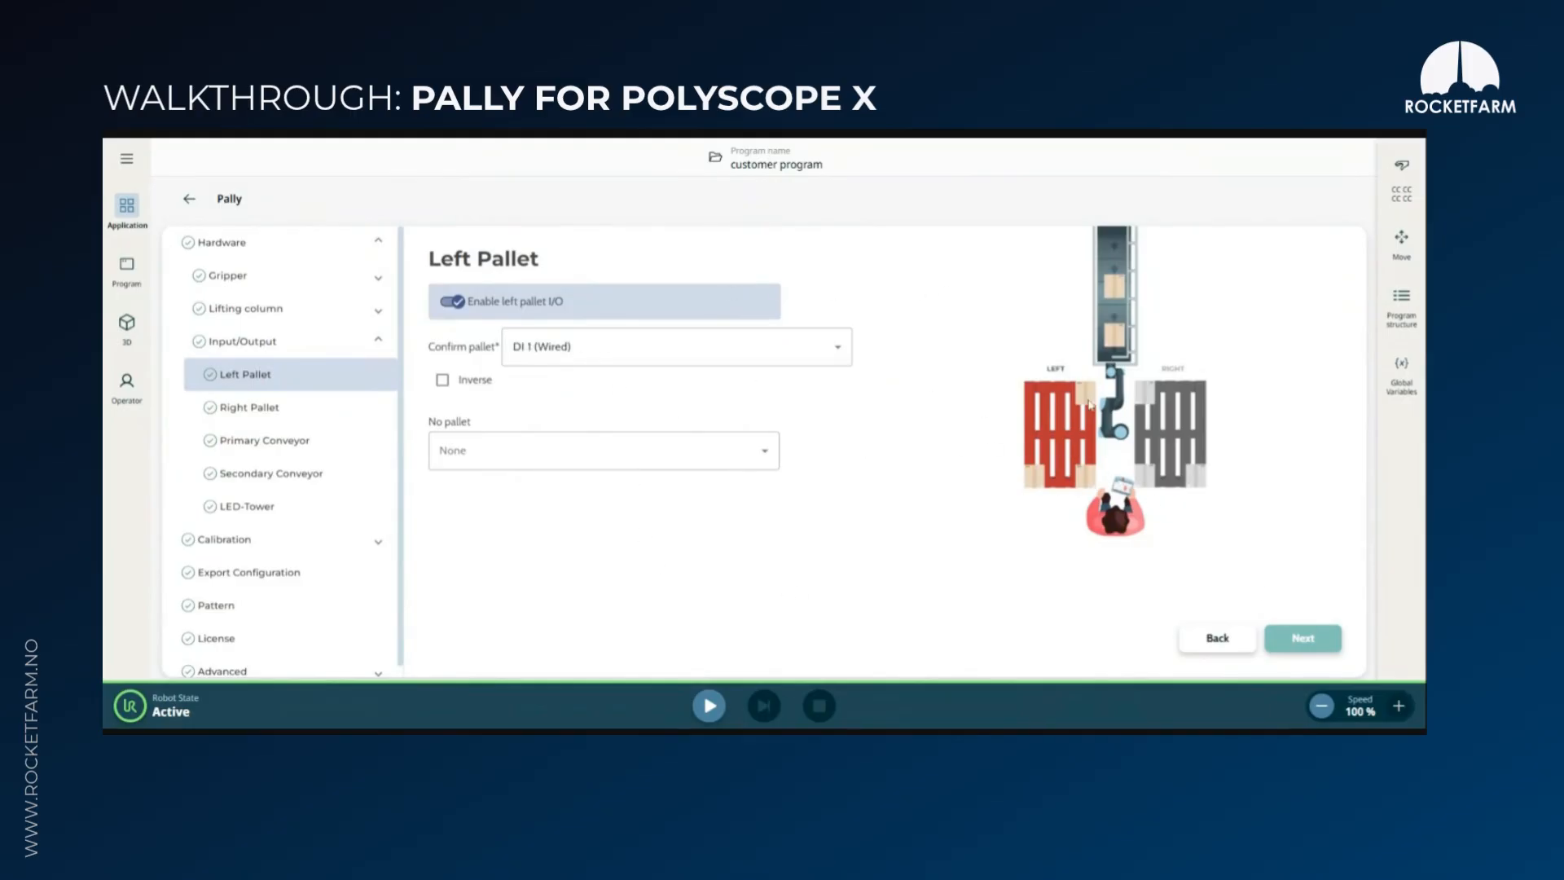
Review the left and right pallet I/O and look through the primary conveyor's list of configurable pickup sensors
{"action": "left_click", "coordinate": [1314, 648]}
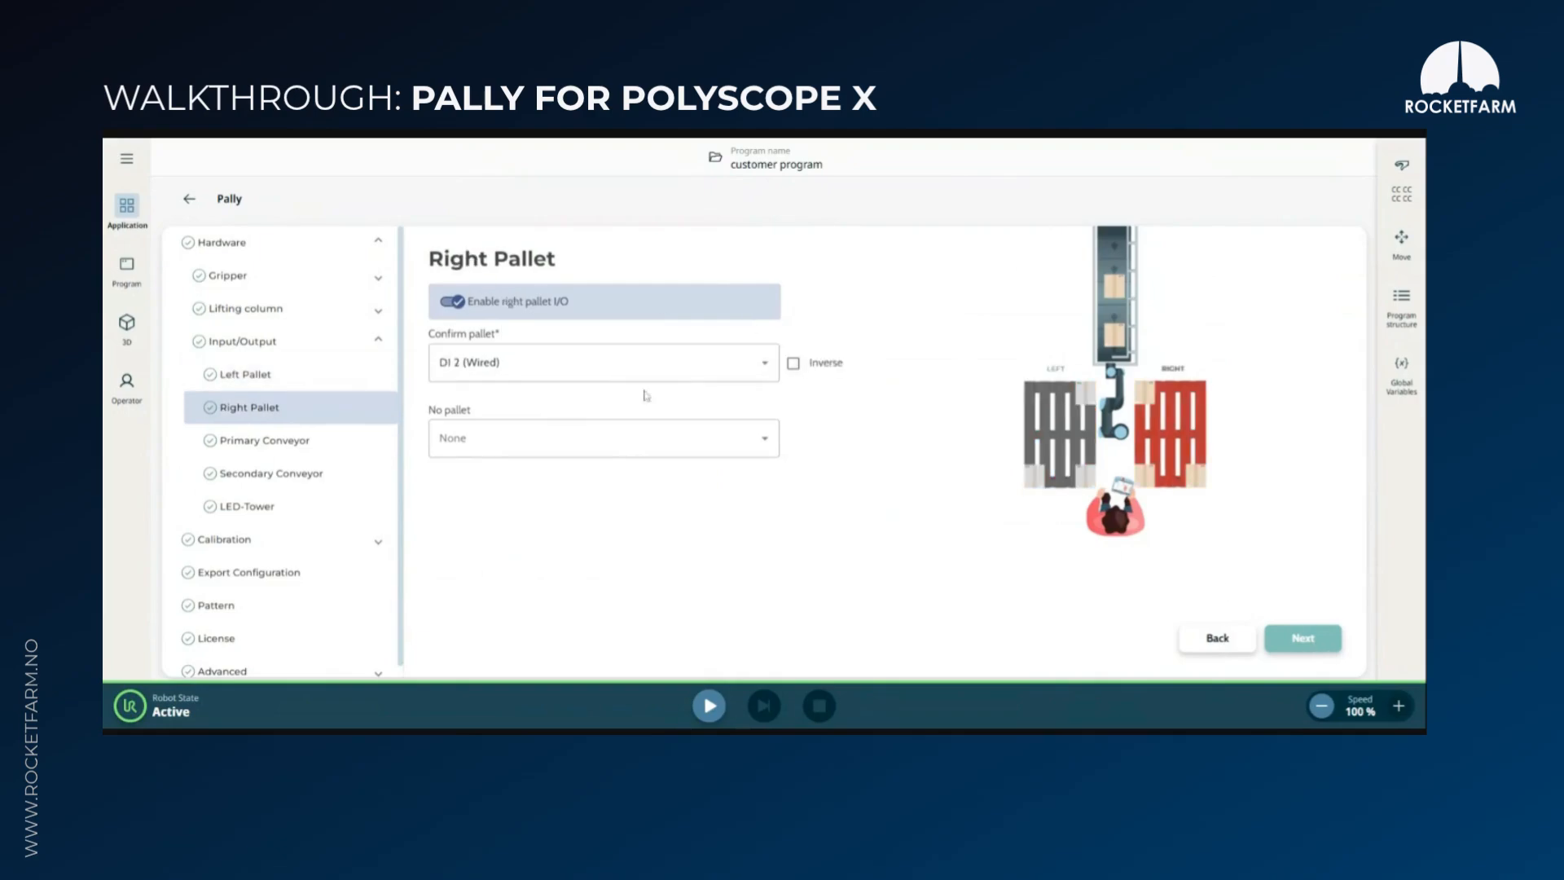
{"action": "left_click", "coordinate": [1308, 645]}
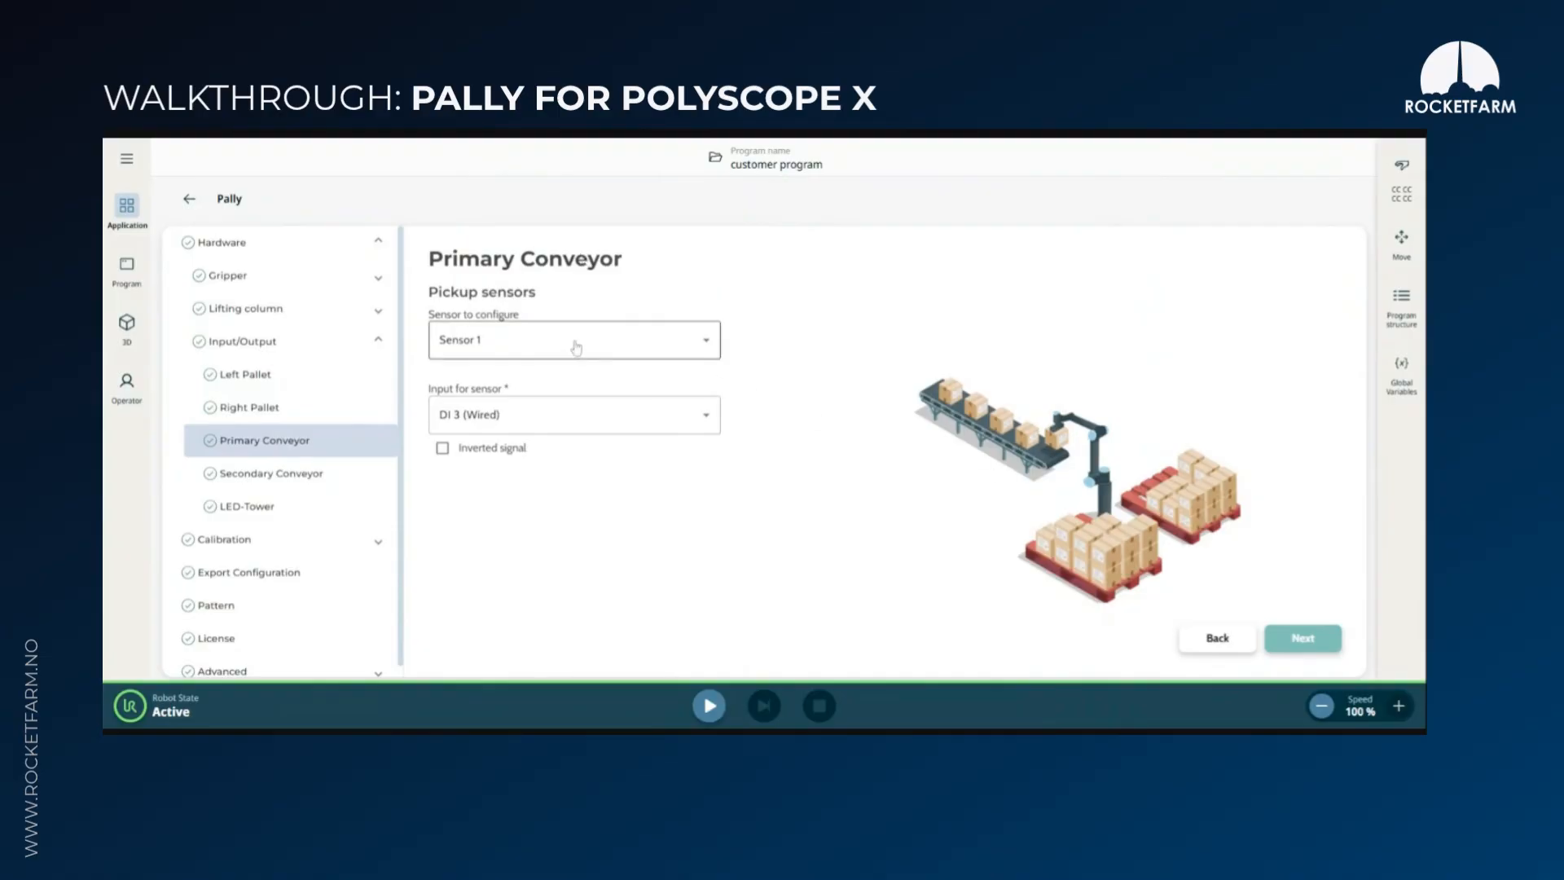
{"action": "left_click", "coordinate": [617, 352]}
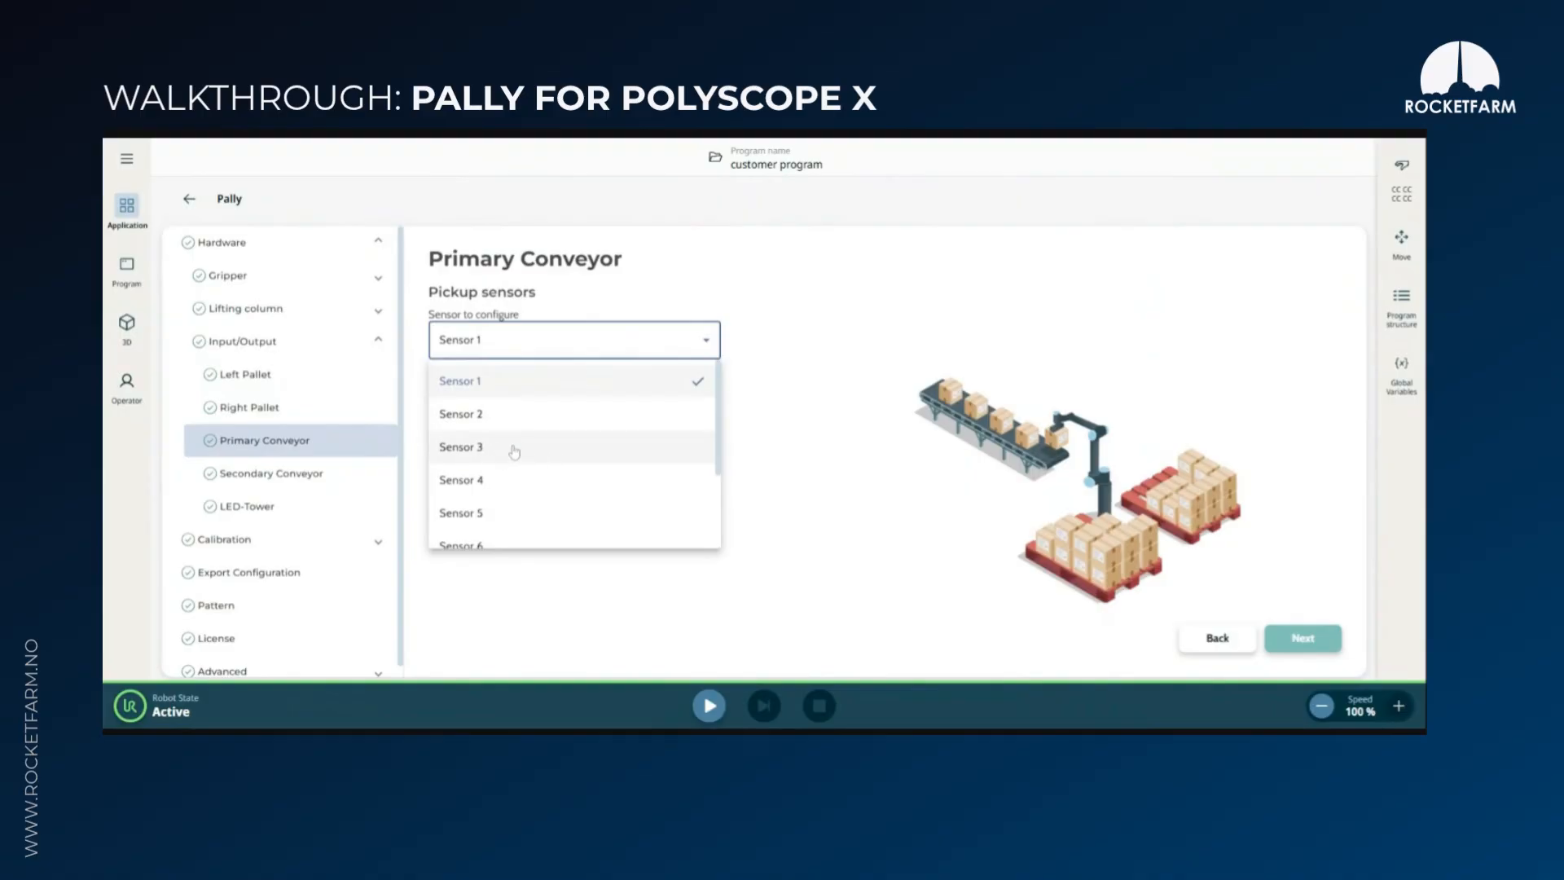
{"action": "scroll", "coordinate": [537, 446], "scroll_direction": "down", "scroll_amount": 3}
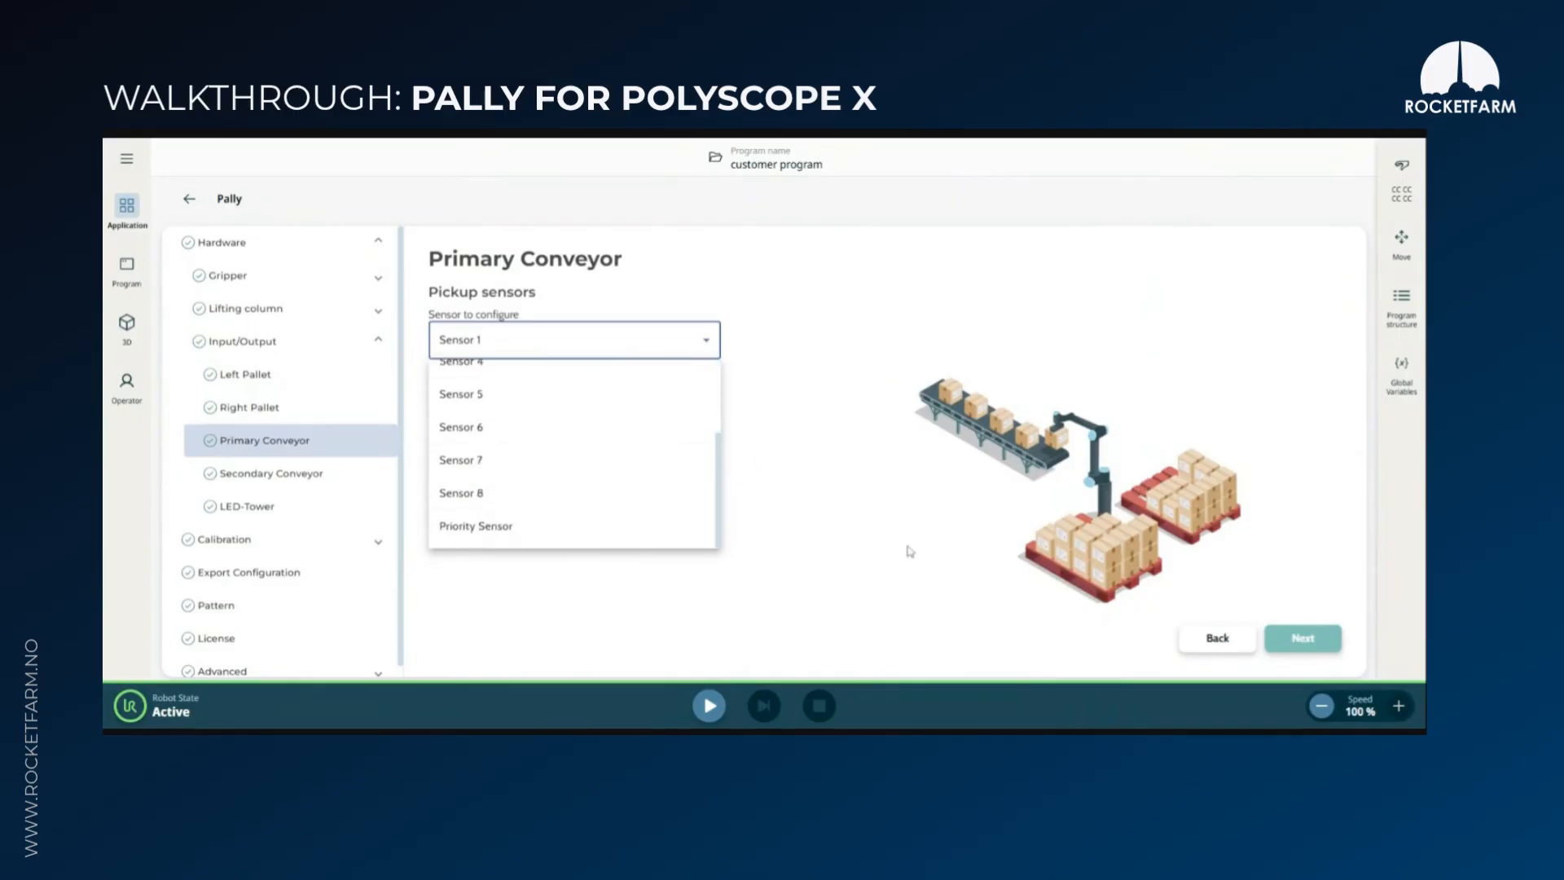
{"action": "left_click", "coordinate": [867, 535]}
Review the secondary conveyor and LED tower settings, continuing to the calibration box dimensions
{"action": "left_click", "coordinate": [1302, 638]}
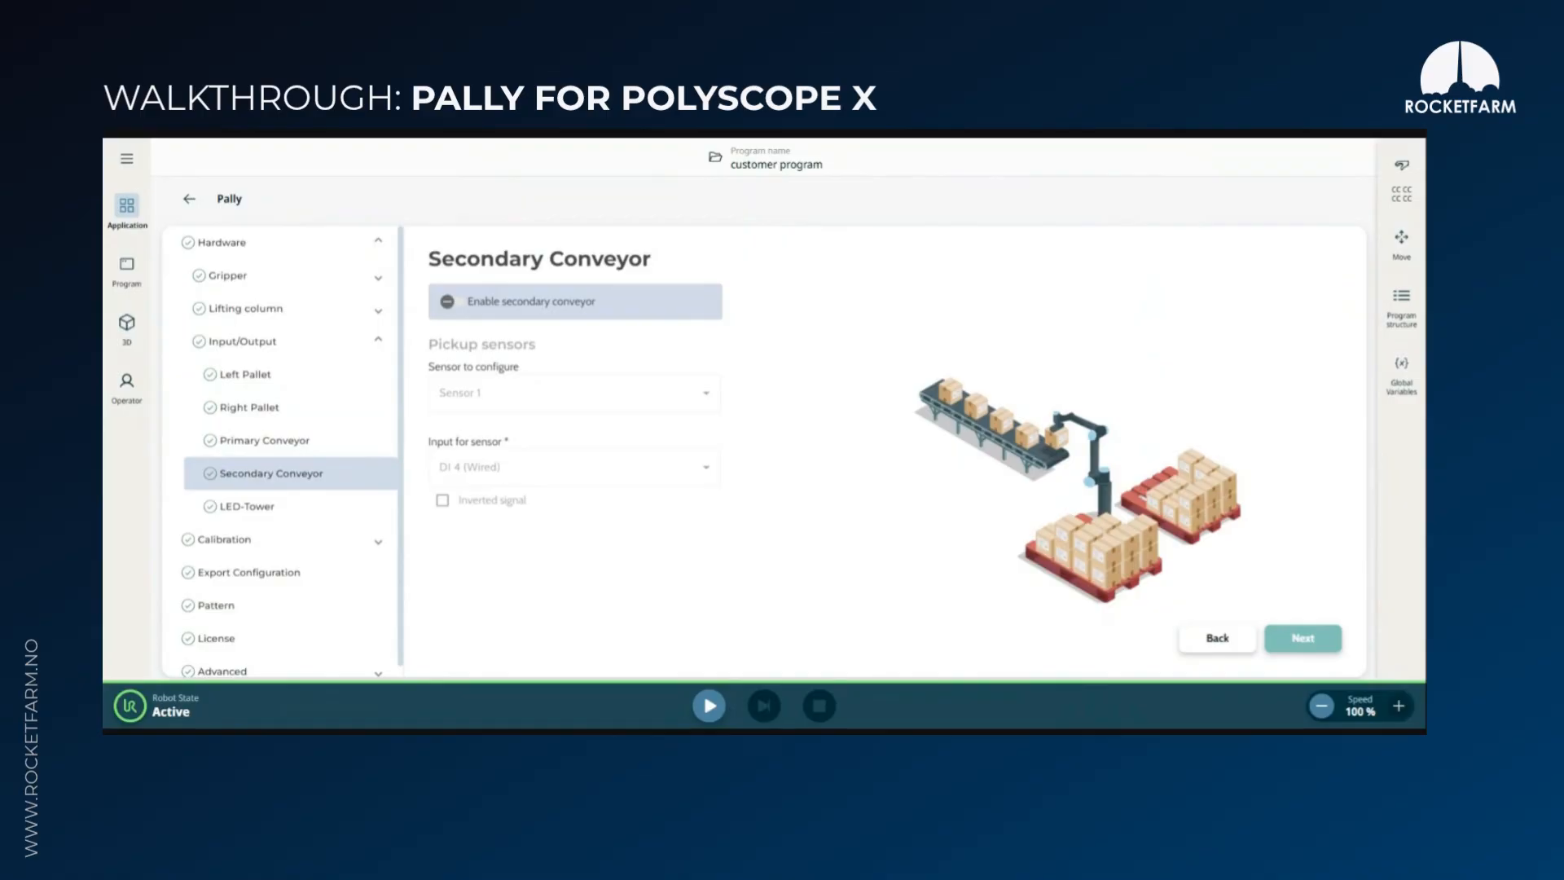
{"action": "left_click", "coordinate": [1303, 641]}
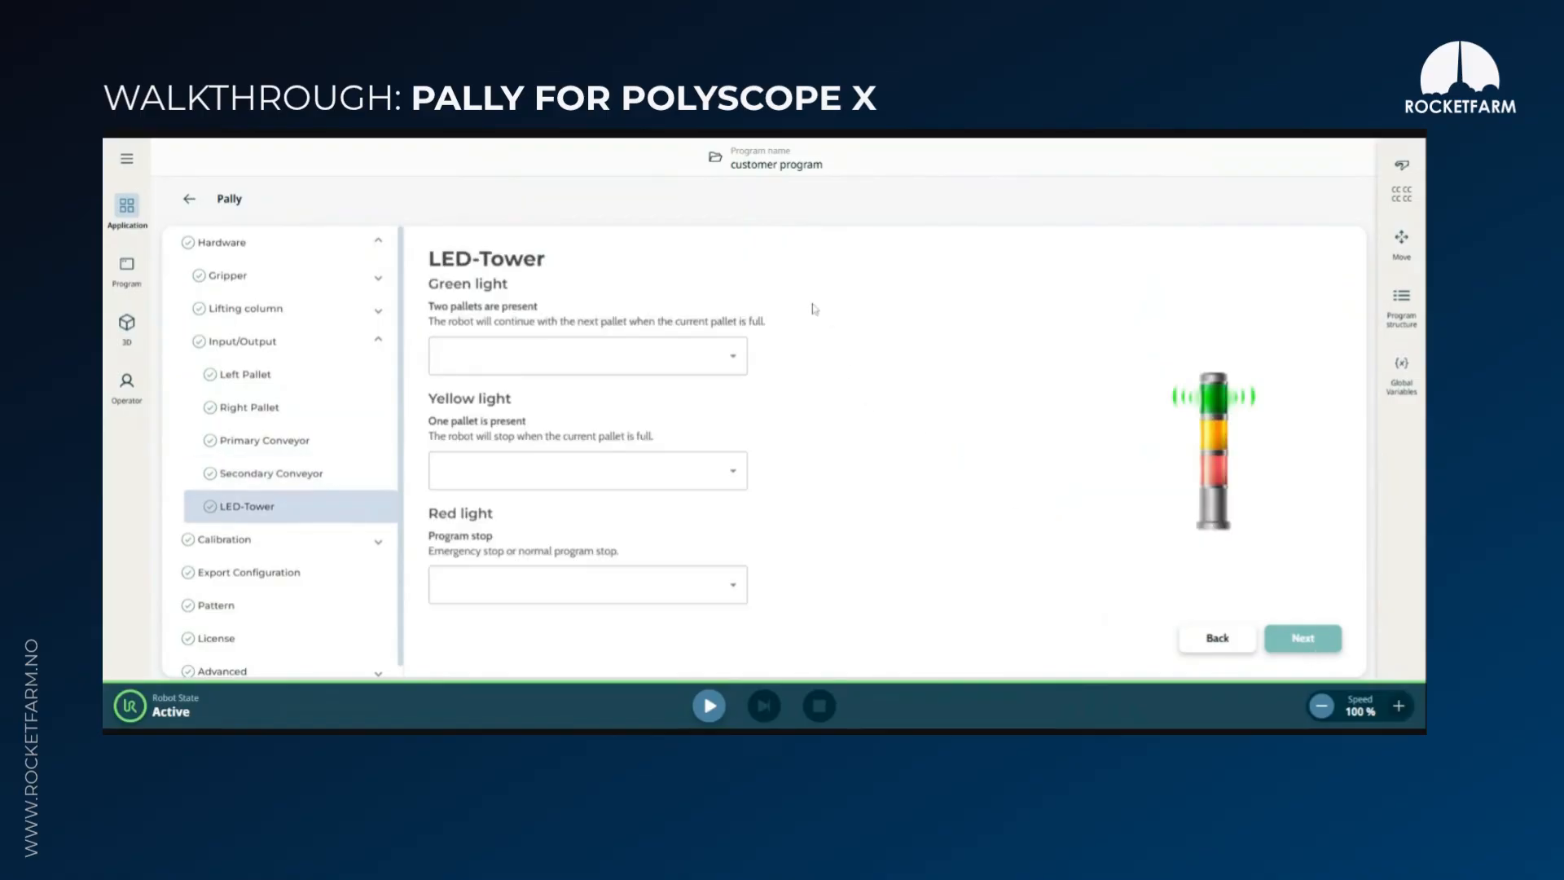
{"action": "left_click", "coordinate": [1302, 640]}
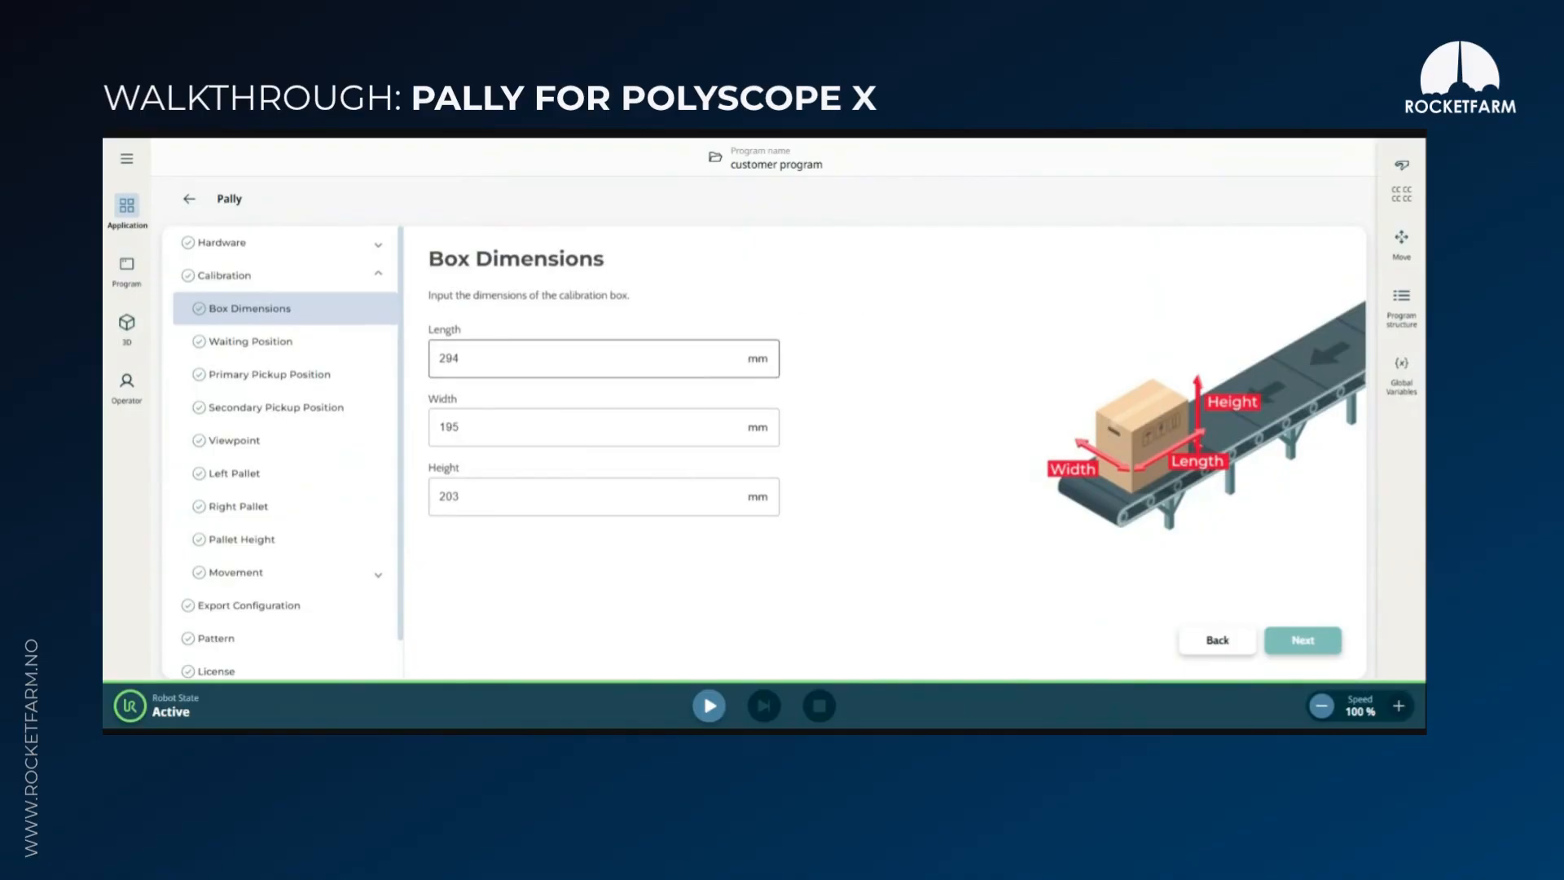
Advance to the primary pickup position calibration and set its fixed guide position to Right, keeping the conveyor and guide widths
{"action": "left_click", "coordinate": [1304, 649]}
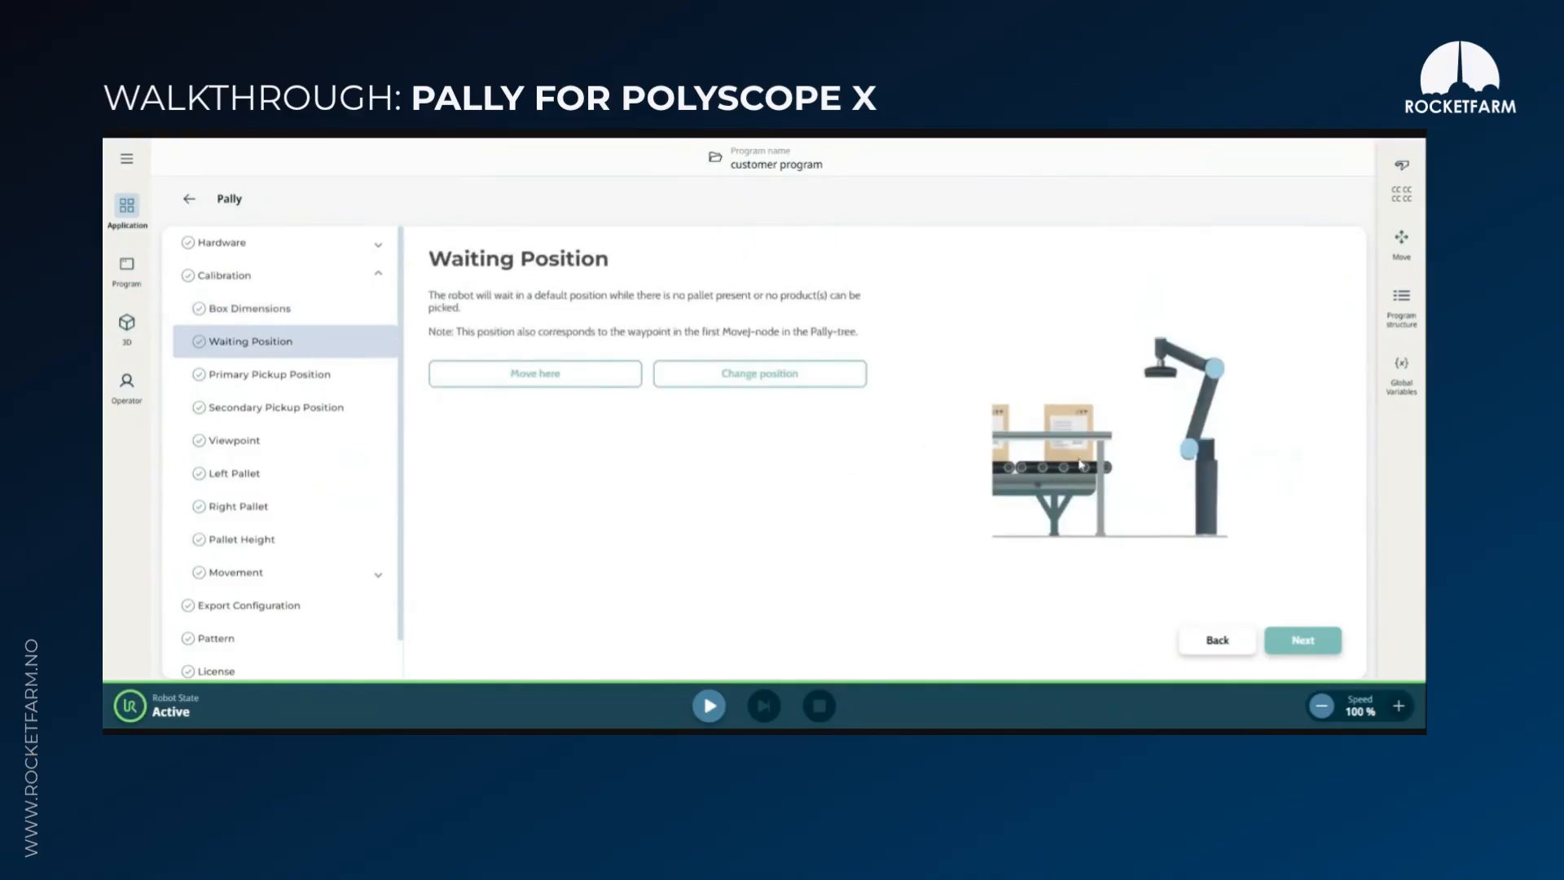
{"action": "left_click", "coordinate": [1303, 642]}
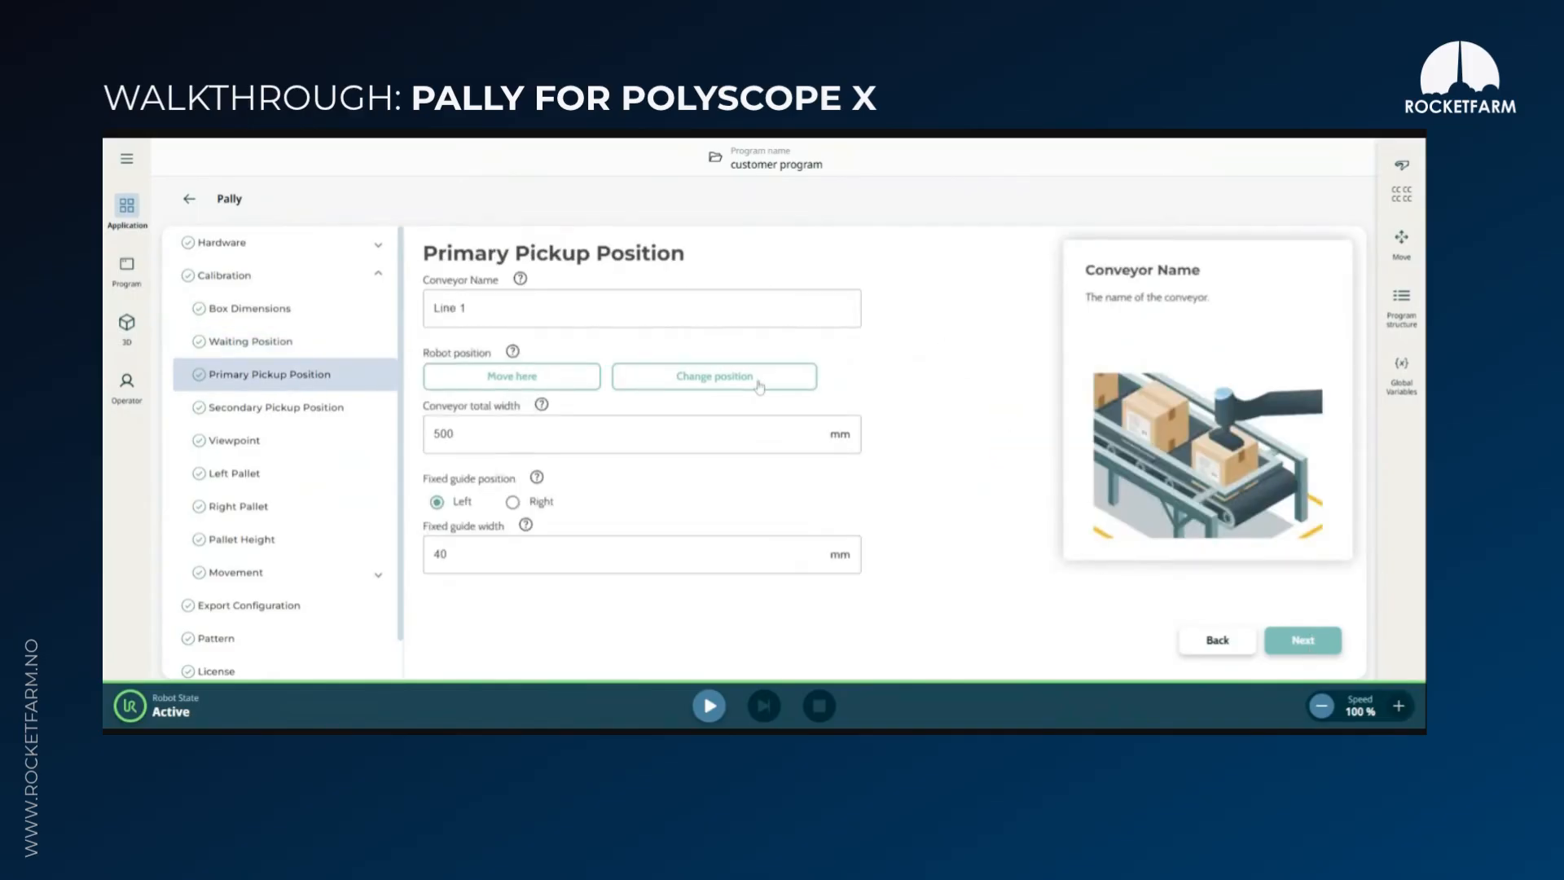
{"action": "left_click", "coordinate": [711, 432]}
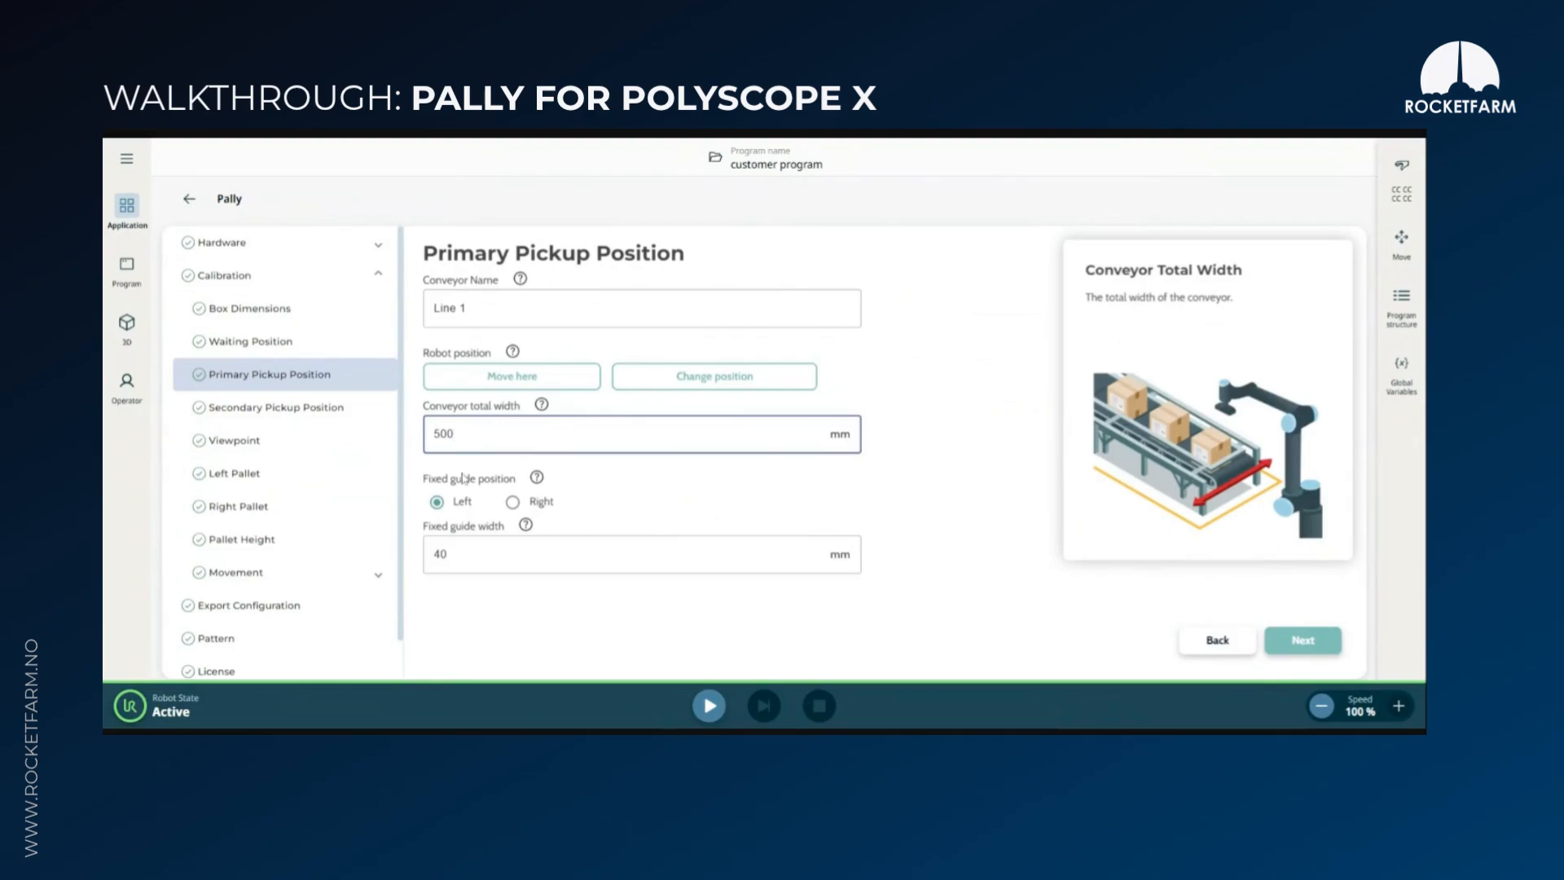
{"action": "left_click", "coordinate": [512, 502]}
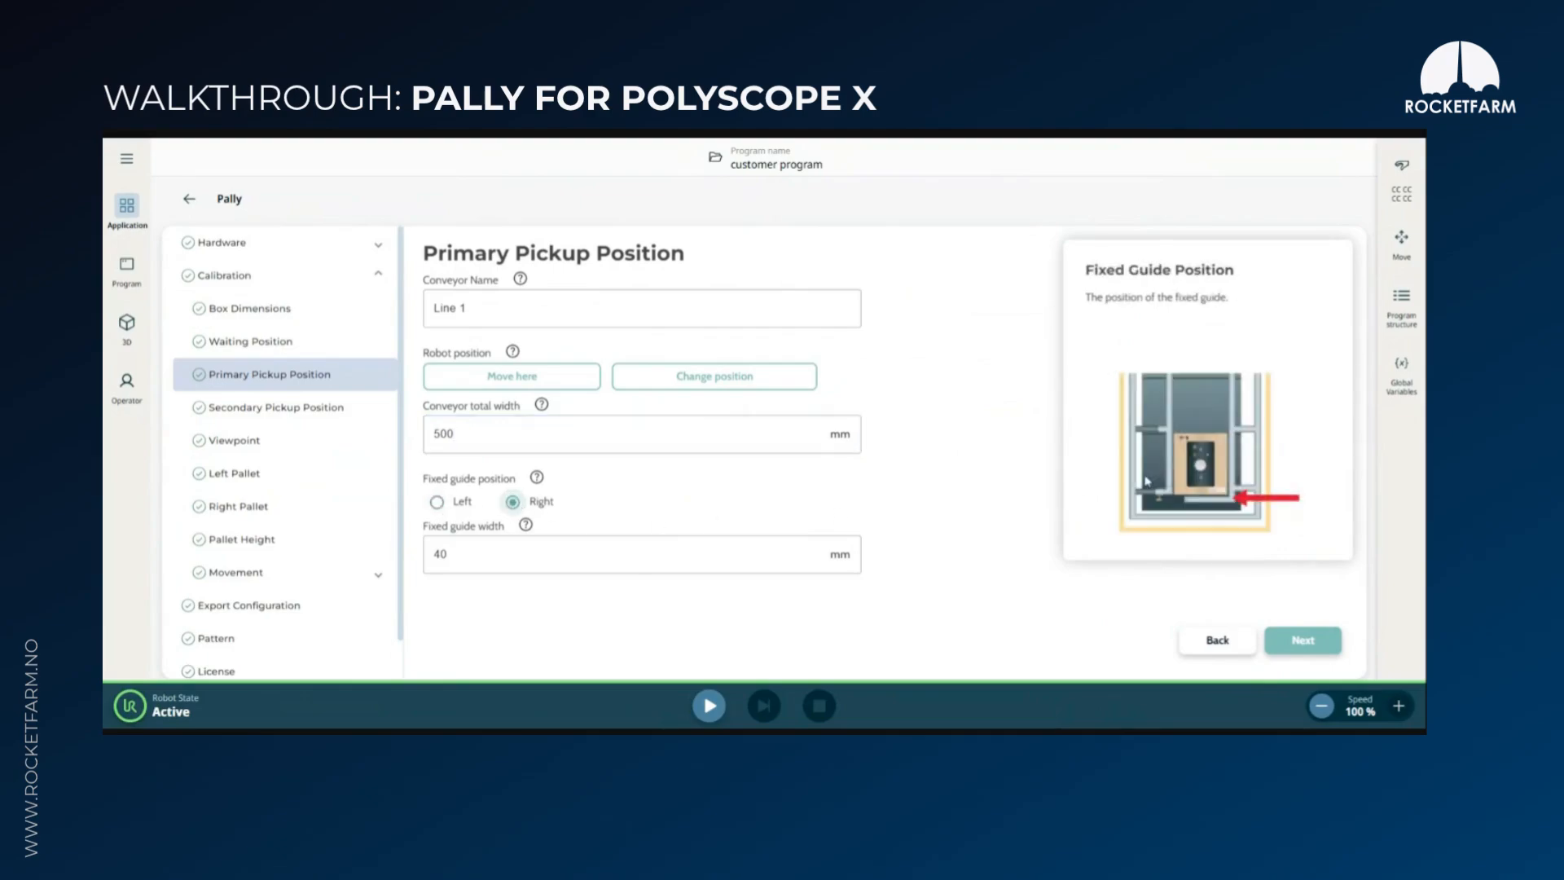
{"action": "left_click", "coordinate": [562, 565]}
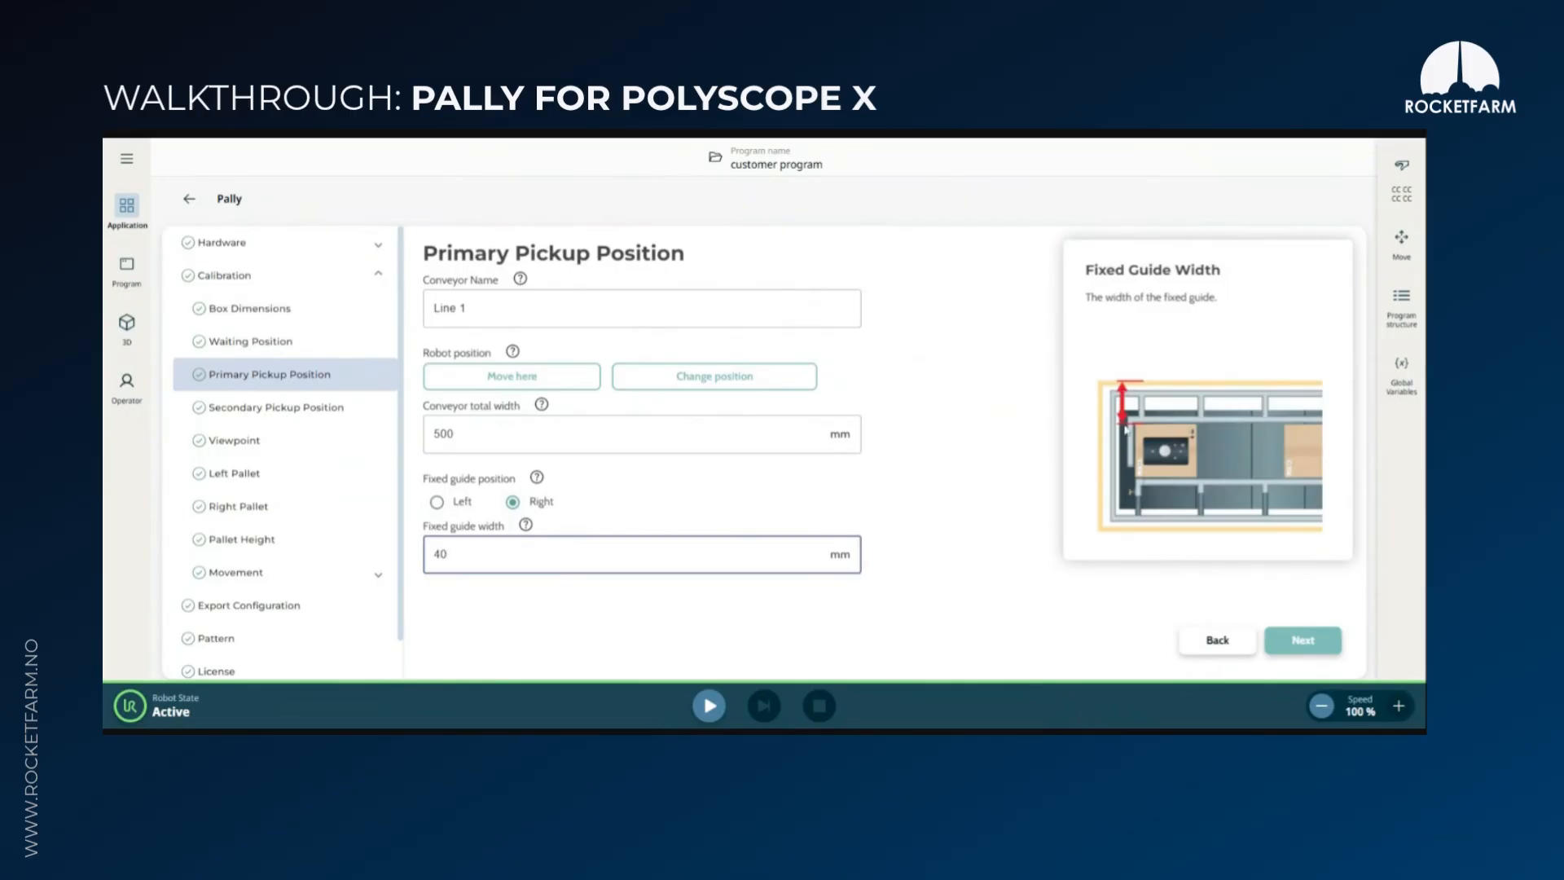
{"action": "left_click", "coordinate": [1307, 643]}
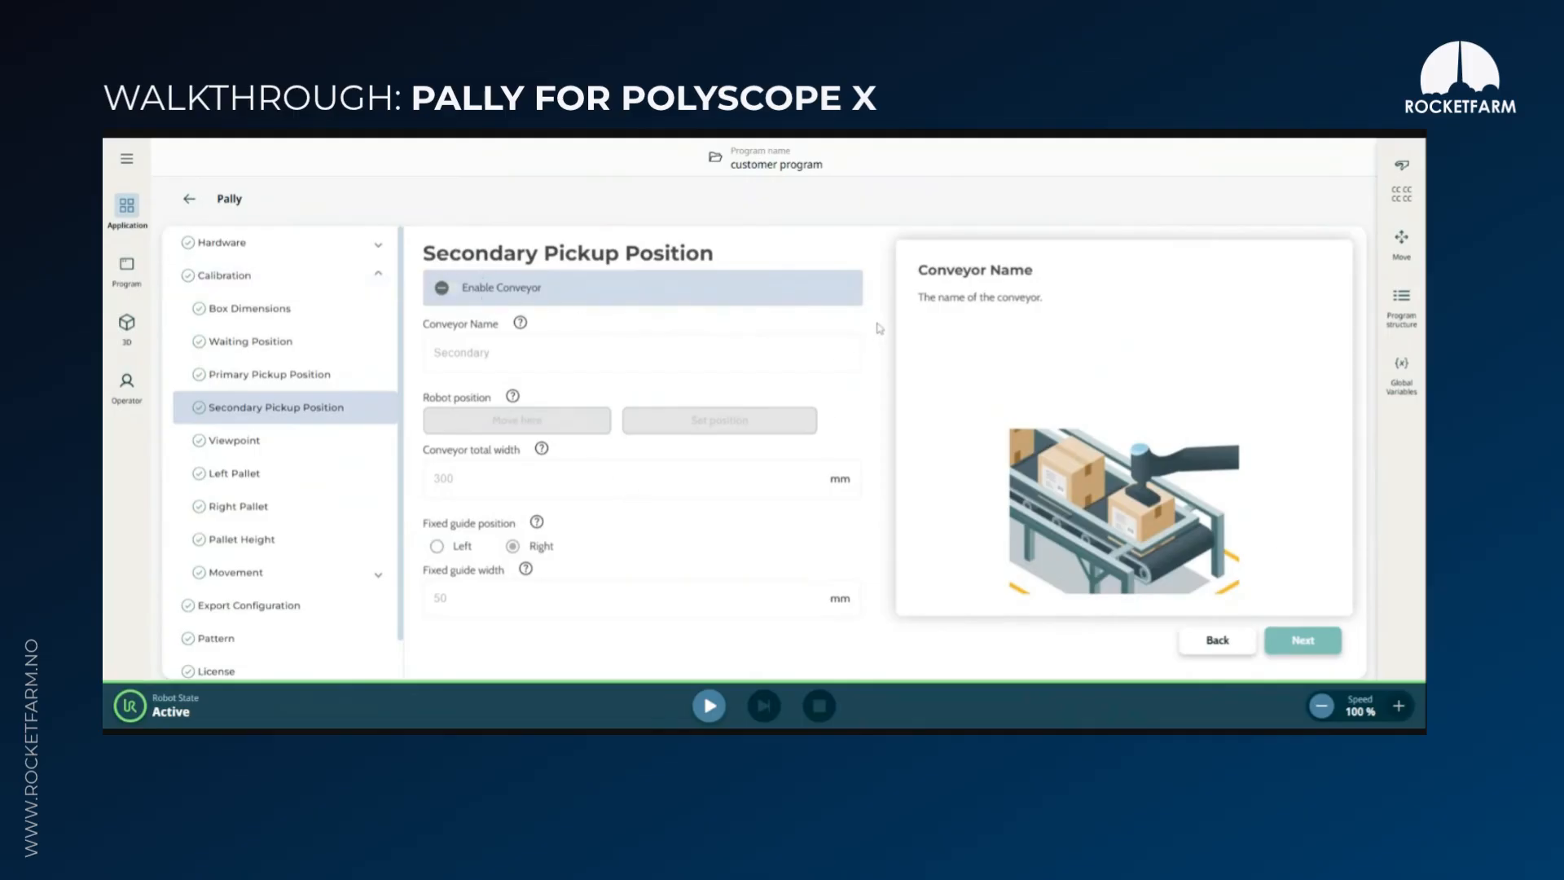
Review the calibration pages from secondary pickup position through pallet height, continuing to the movement speed settings
{"action": "left_click", "coordinate": [1303, 641]}
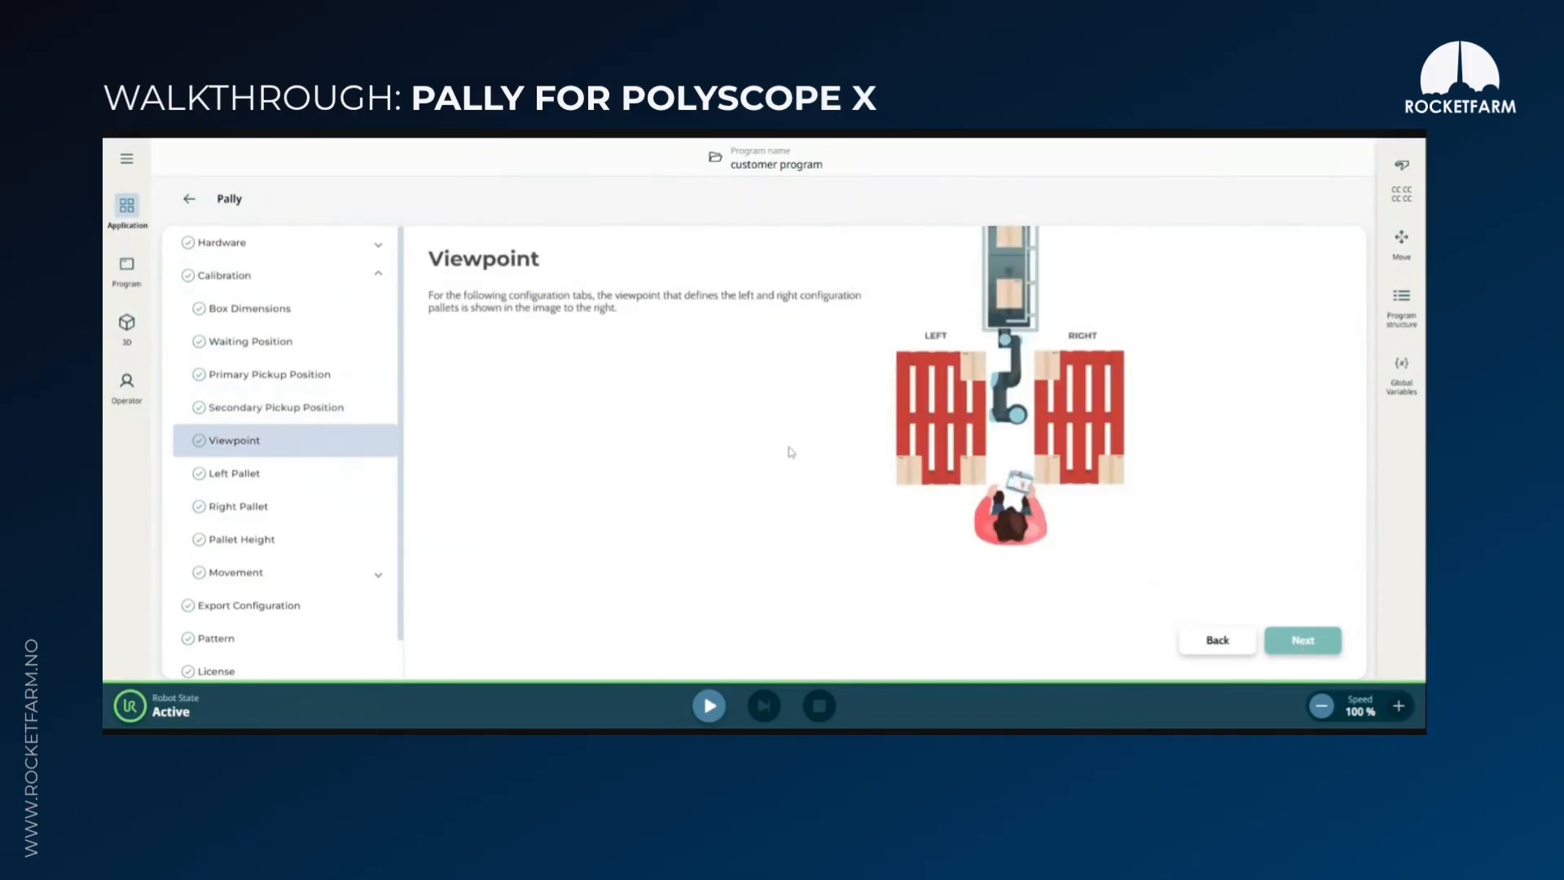
{"action": "left_click", "coordinate": [1305, 643]}
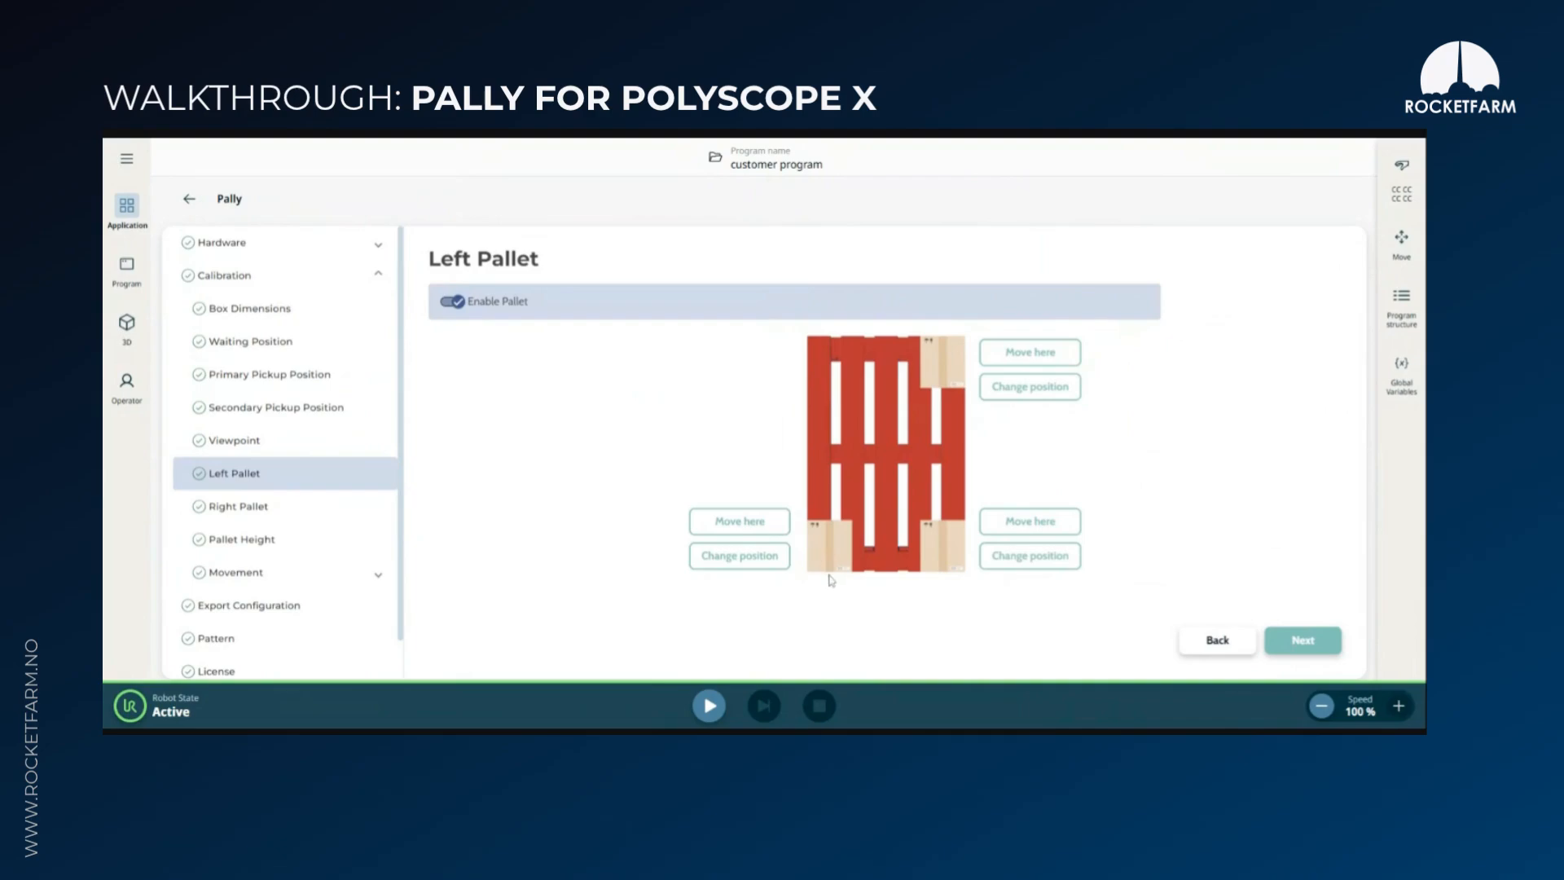
{"action": "left_click", "coordinate": [1319, 643]}
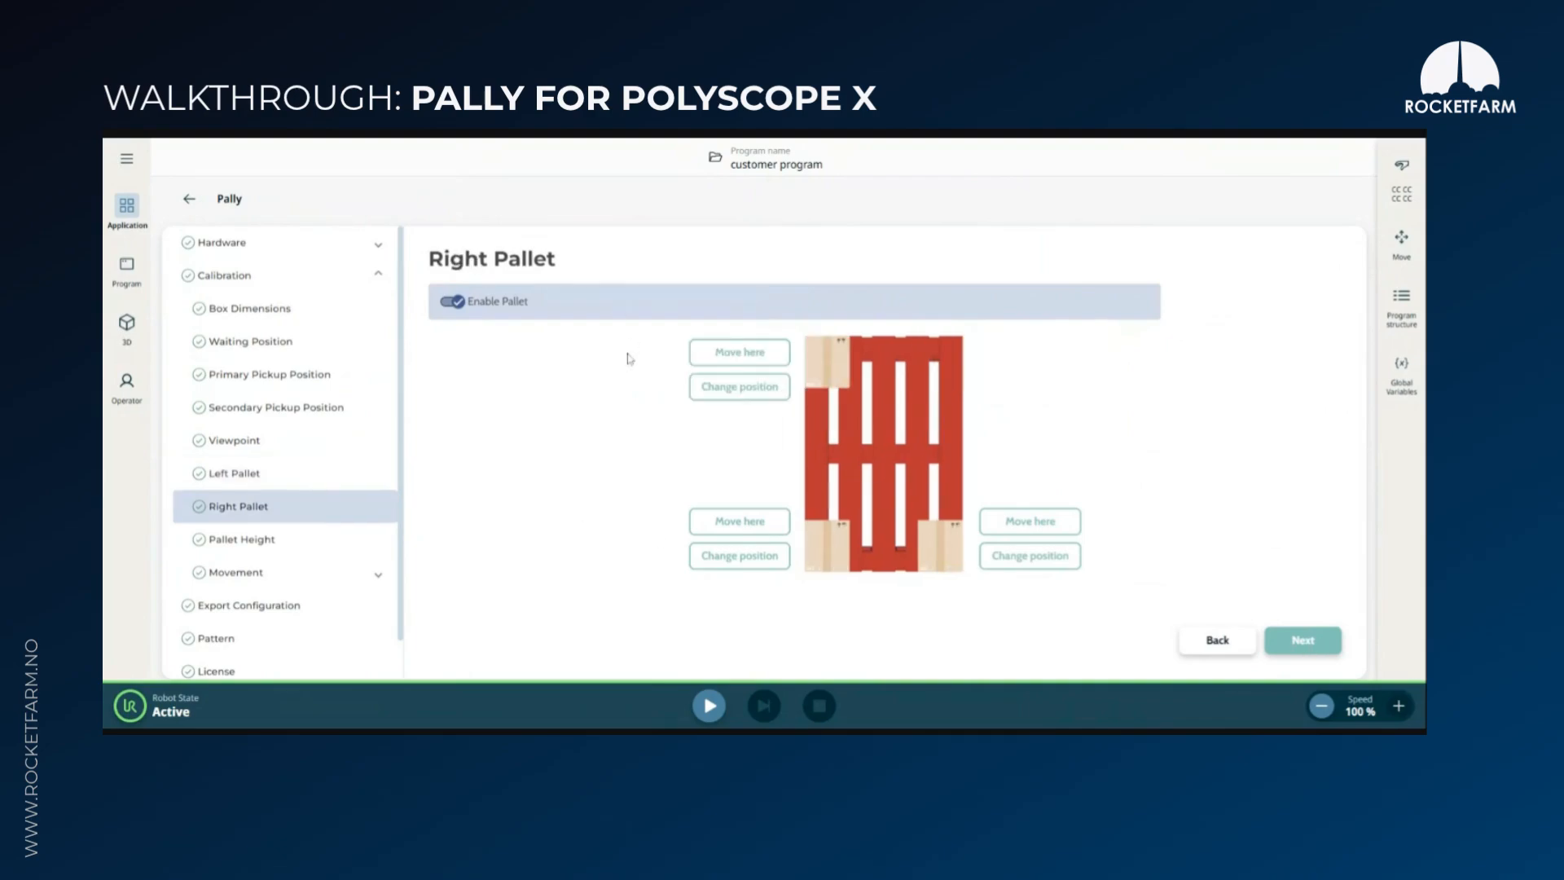
{"action": "left_click", "coordinate": [1303, 643]}
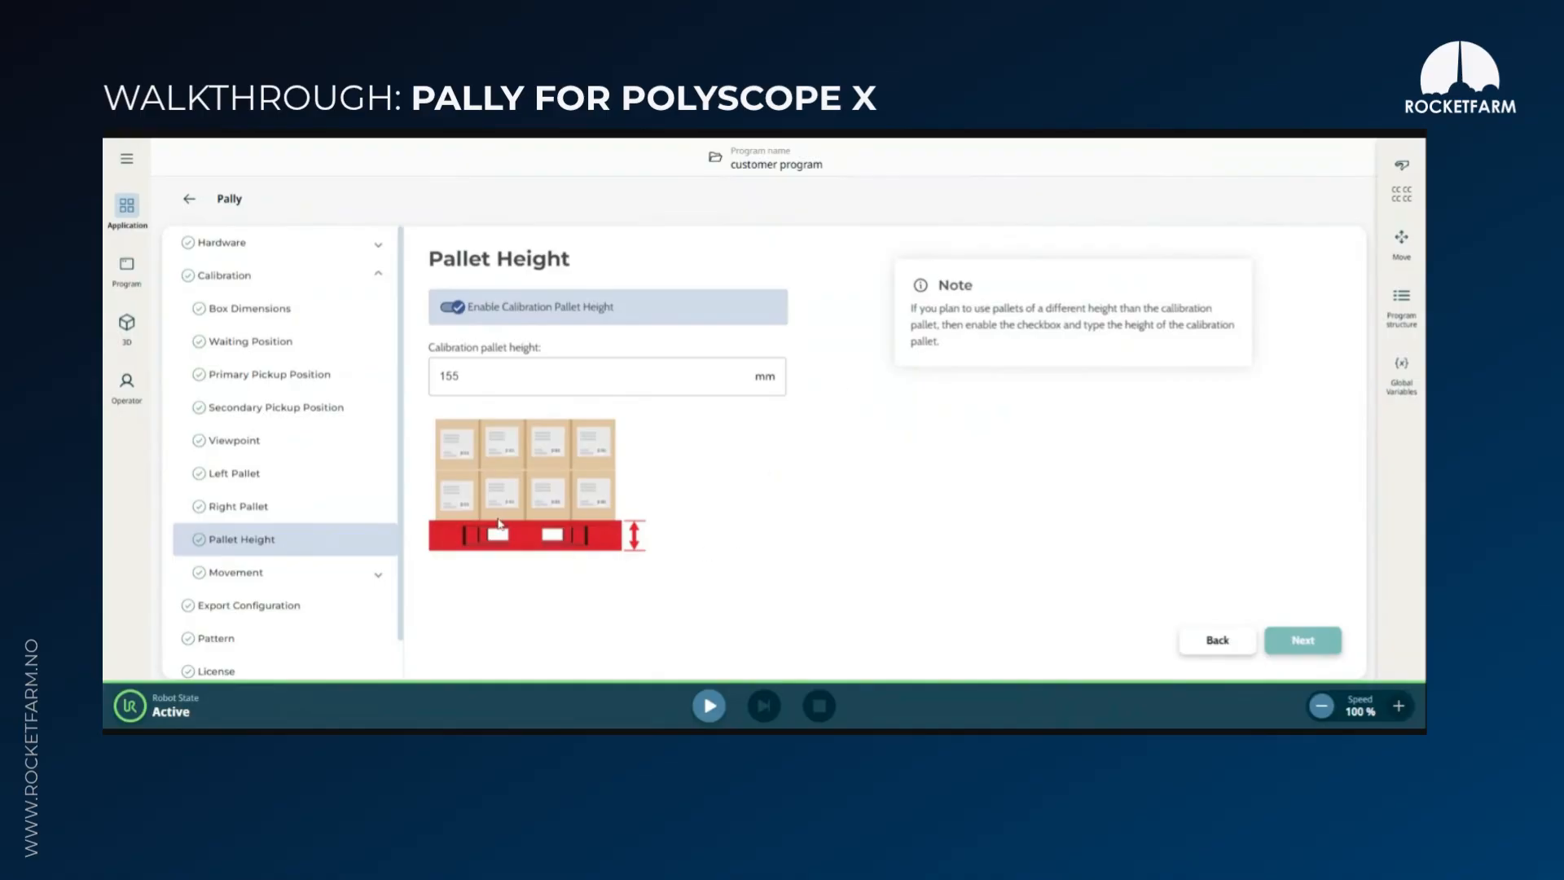
{"action": "left_click", "coordinate": [1303, 640]}
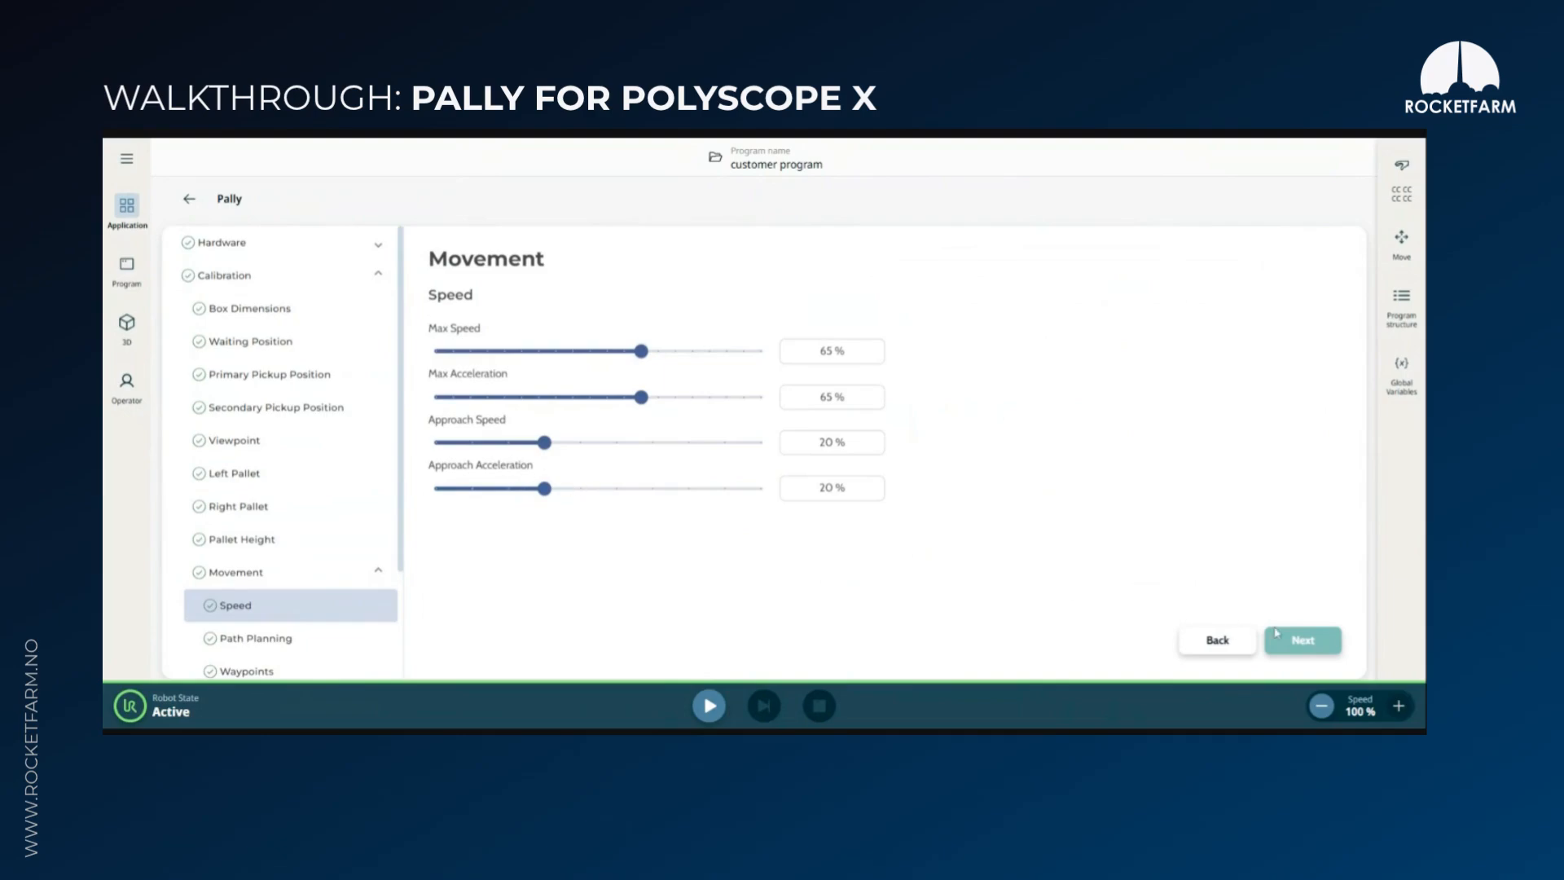
Enable easy path planning after checking the manual path options and the help for the left pallet smart exit range X
{"action": "left_click", "coordinate": [1303, 641]}
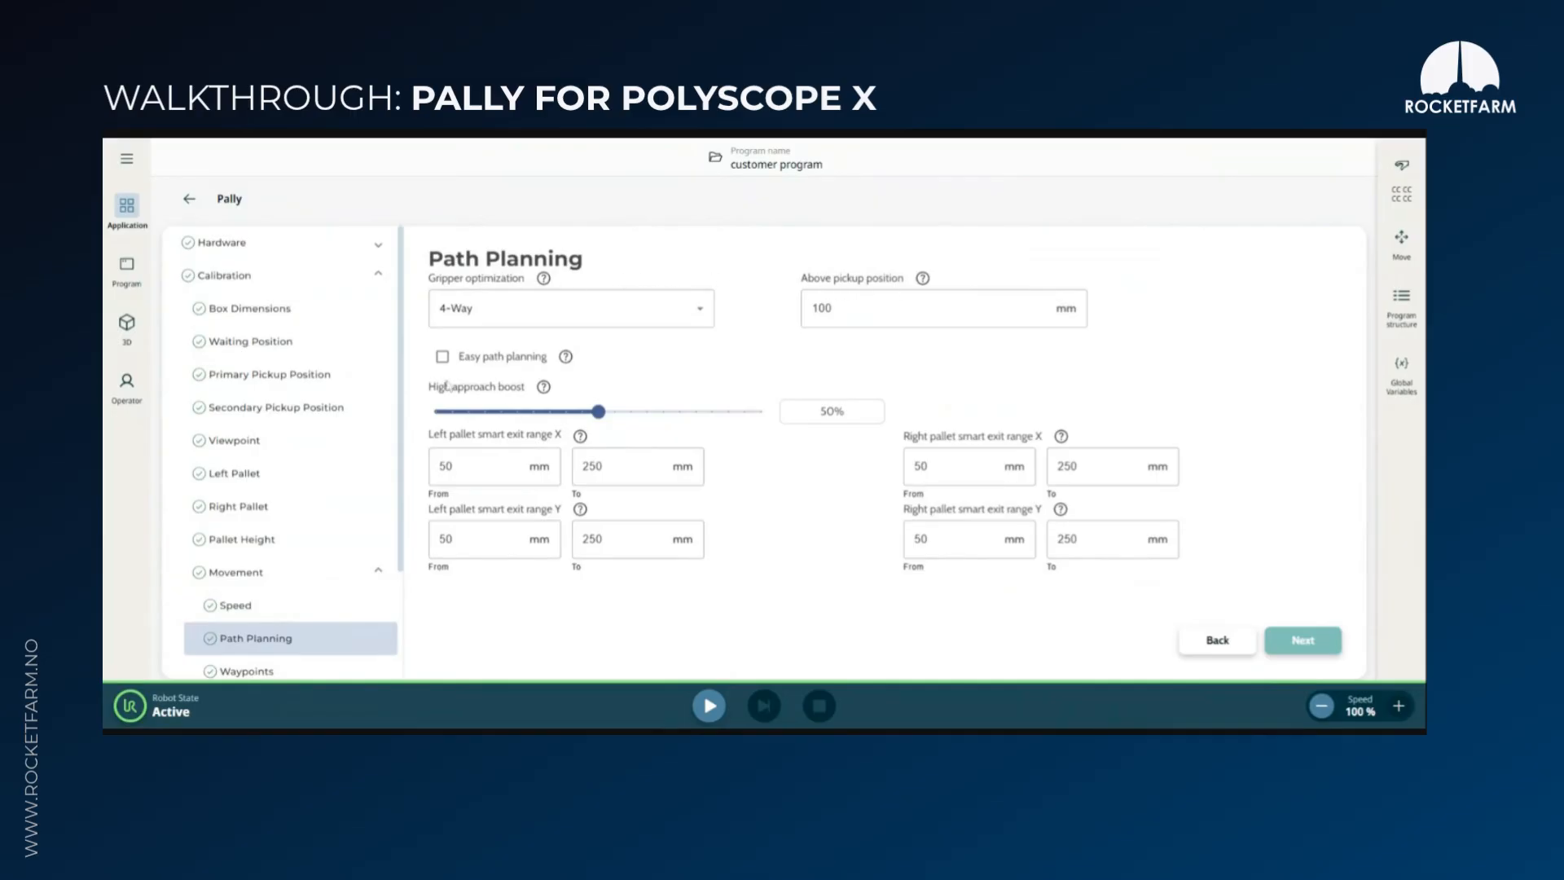
{"action": "left_click", "coordinate": [442, 357]}
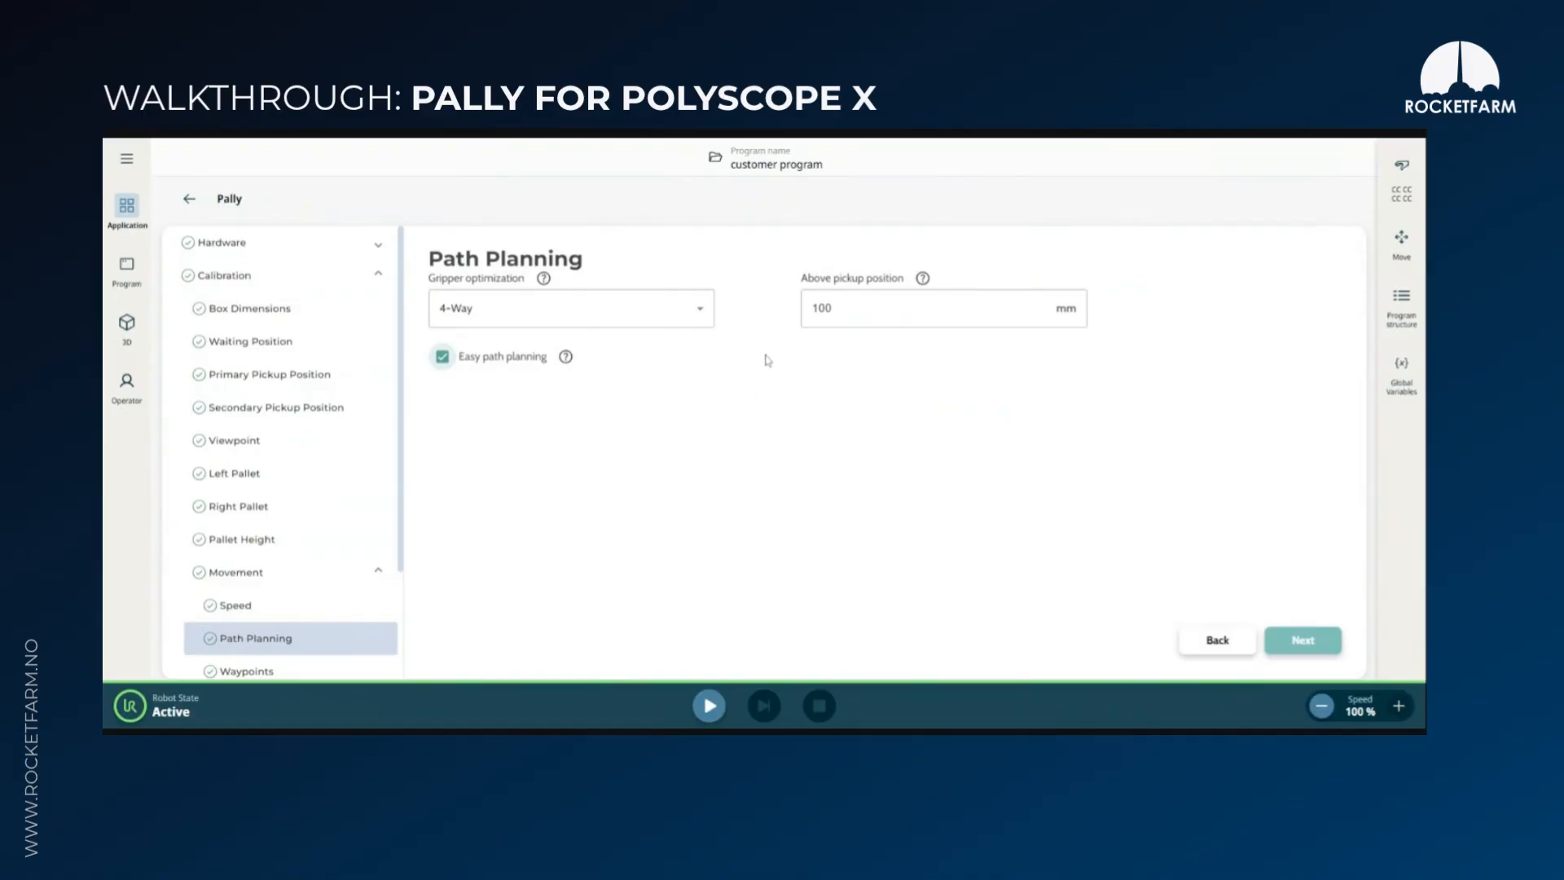
{"action": "left_click", "coordinate": [442, 356]}
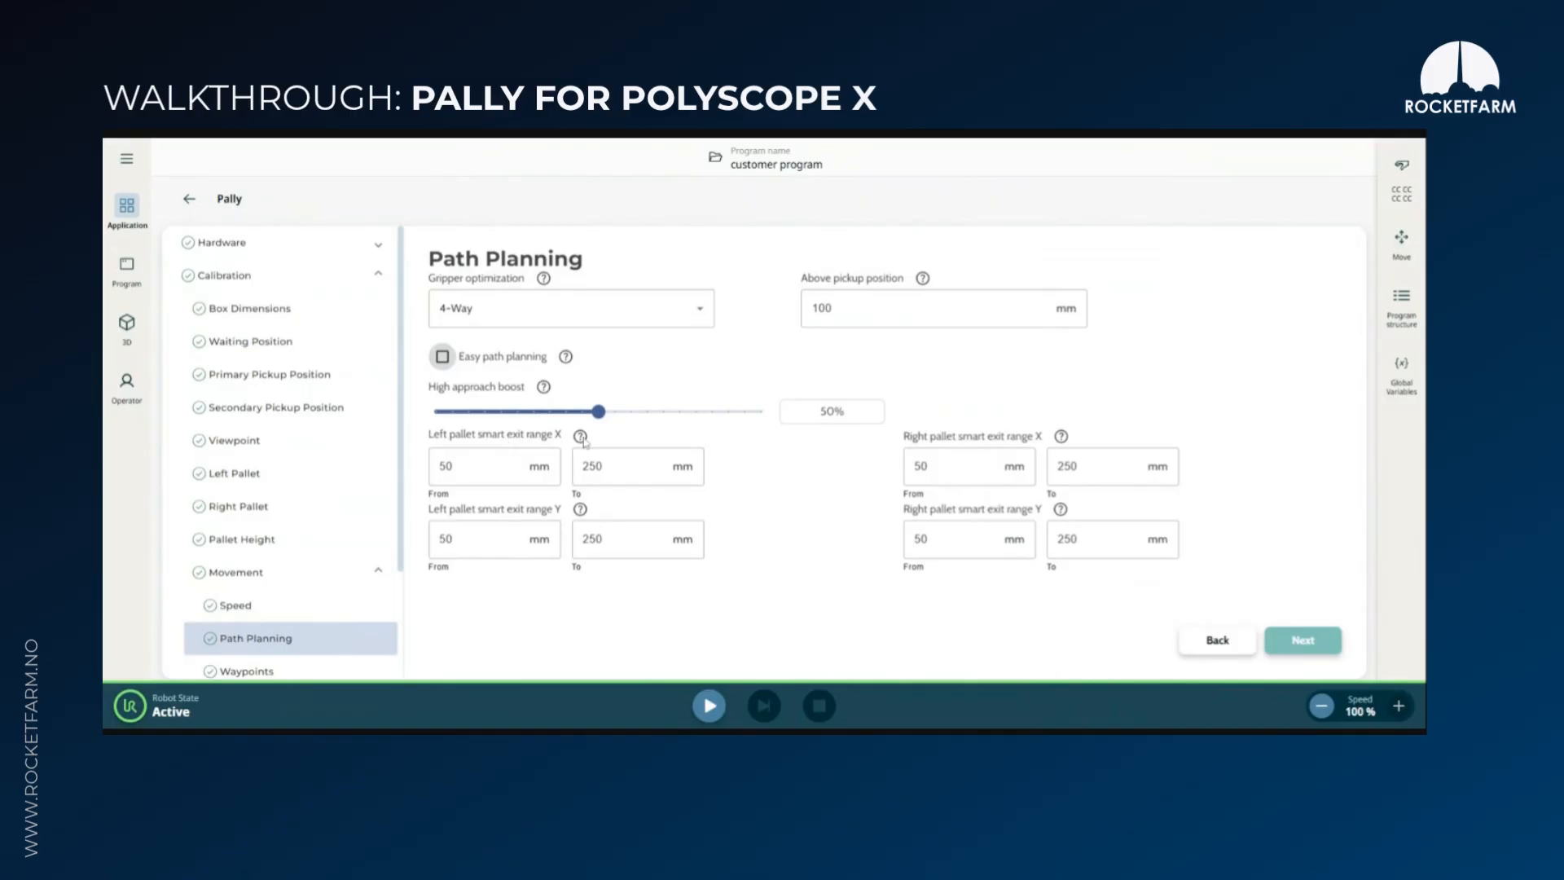
{"action": "mouse_move", "coordinate": [583, 440]}
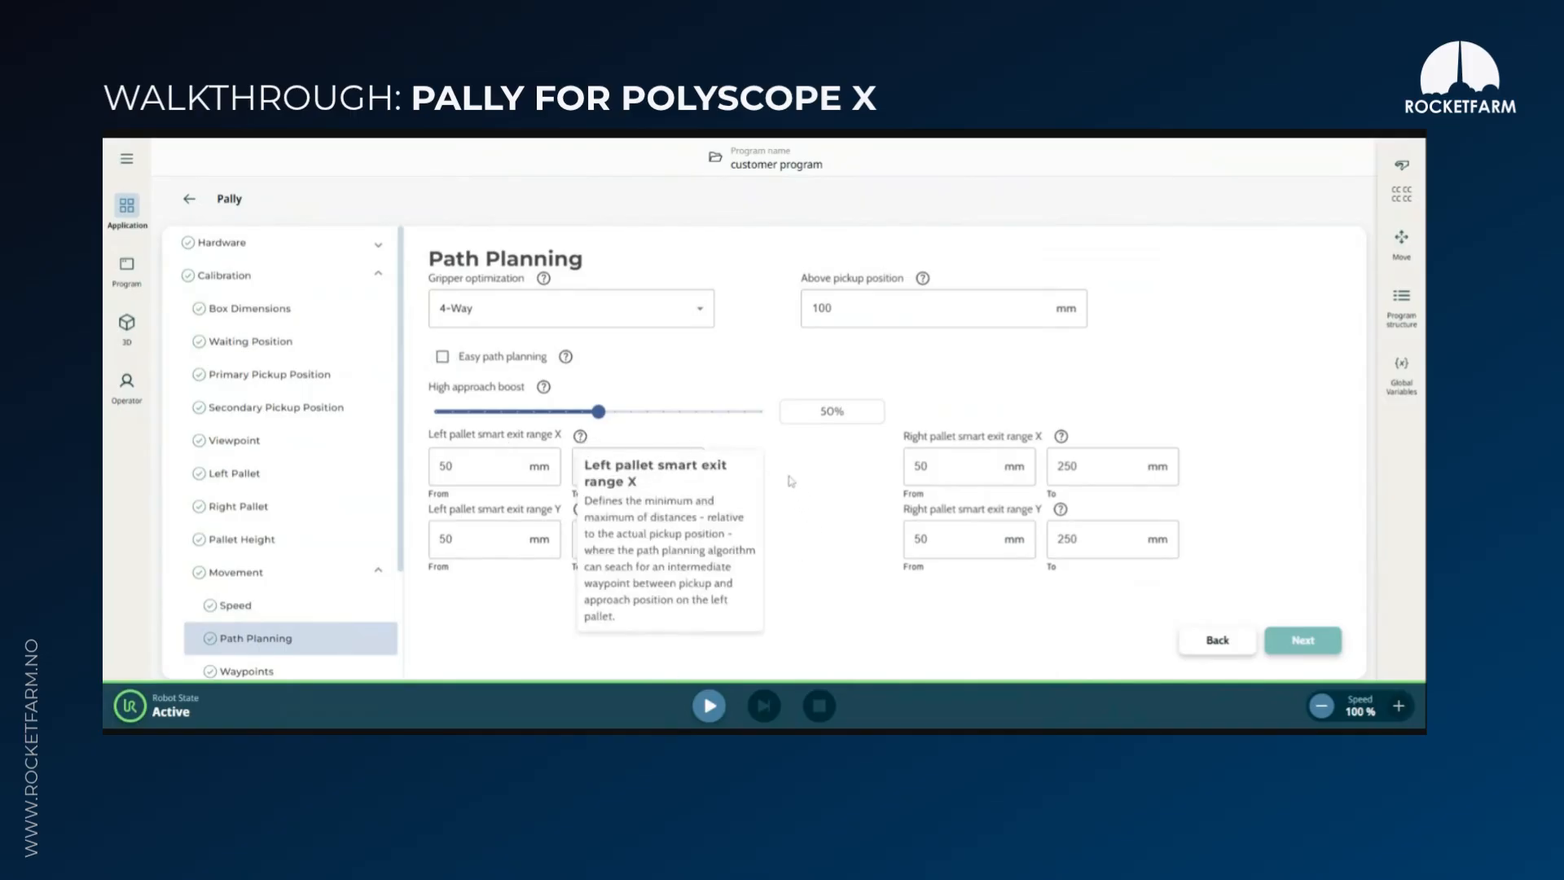
{"action": "left_click", "coordinate": [444, 357]}
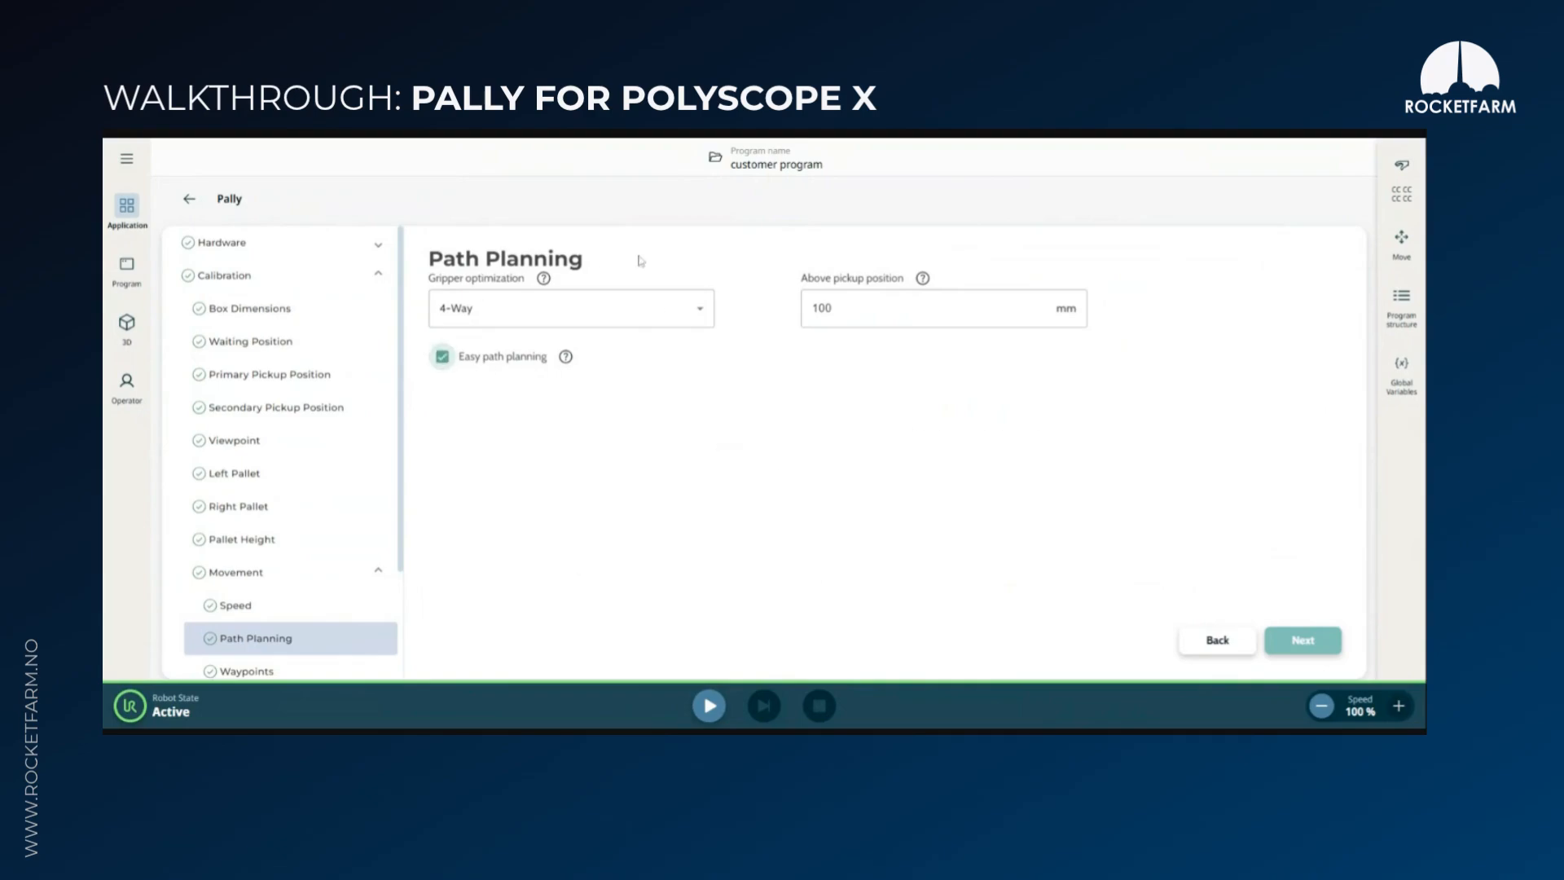
Review the waypoint settings and the help for box free height, approach distance and pallet lip
{"action": "left_click", "coordinate": [1304, 641]}
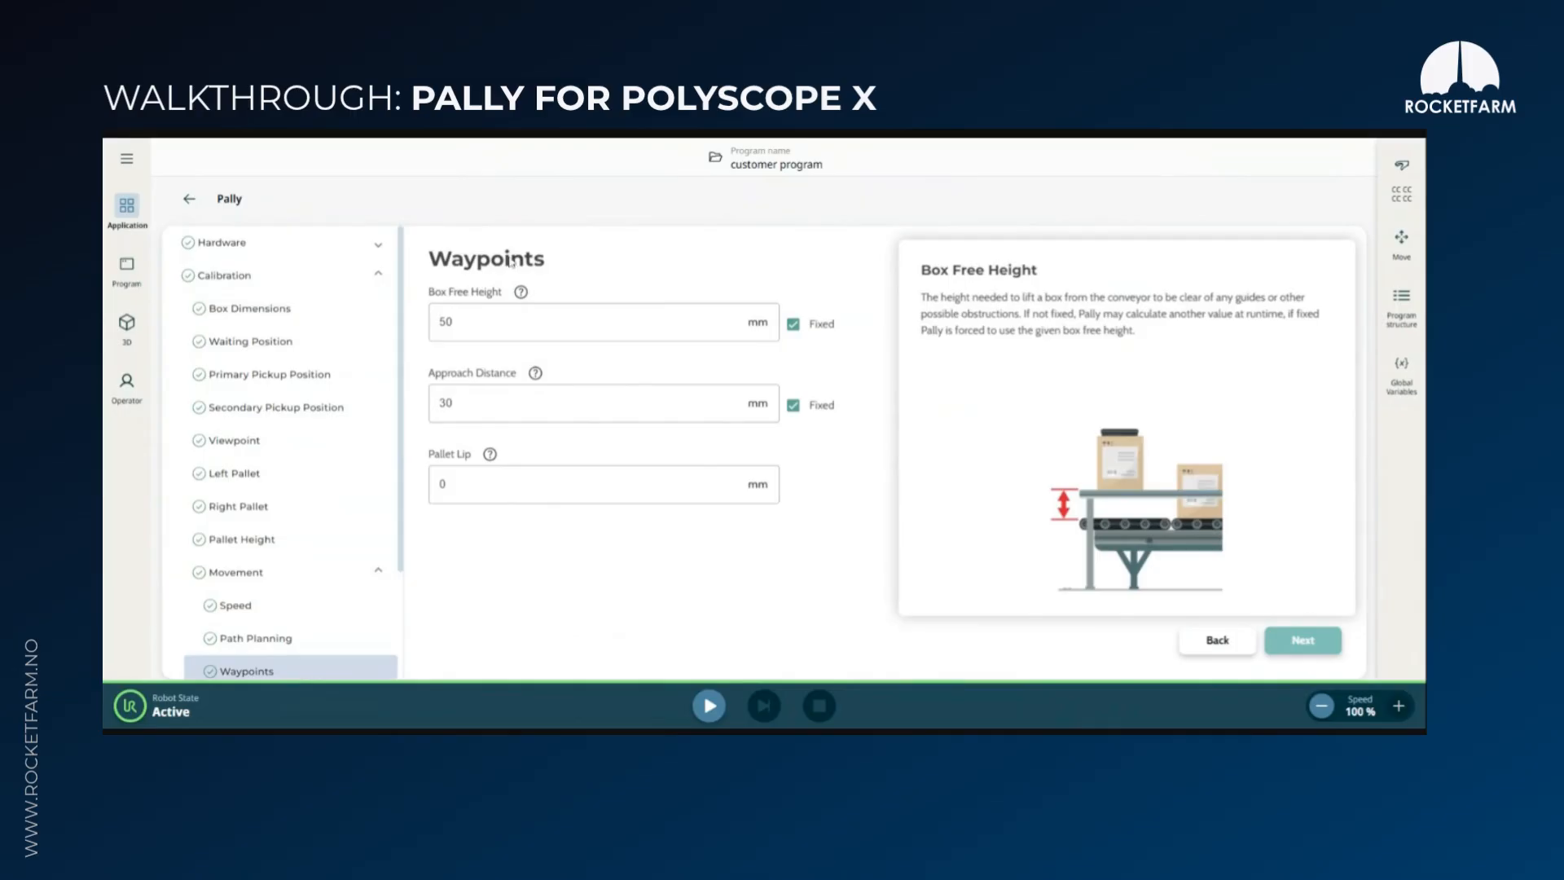
{"action": "left_click", "coordinate": [477, 324]}
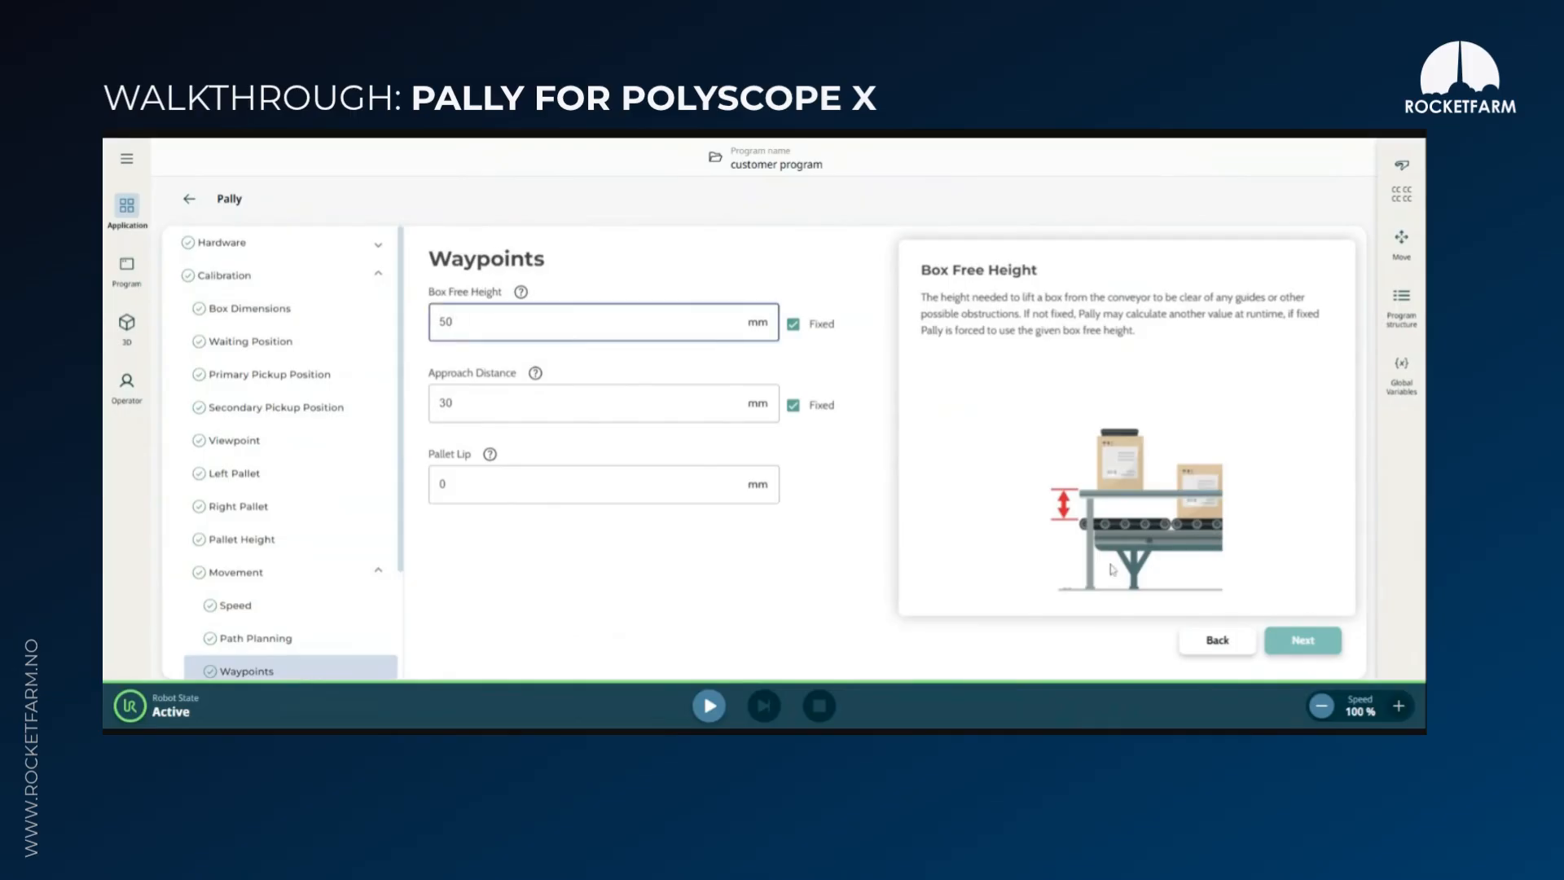
{"action": "left_click", "coordinate": [494, 404]}
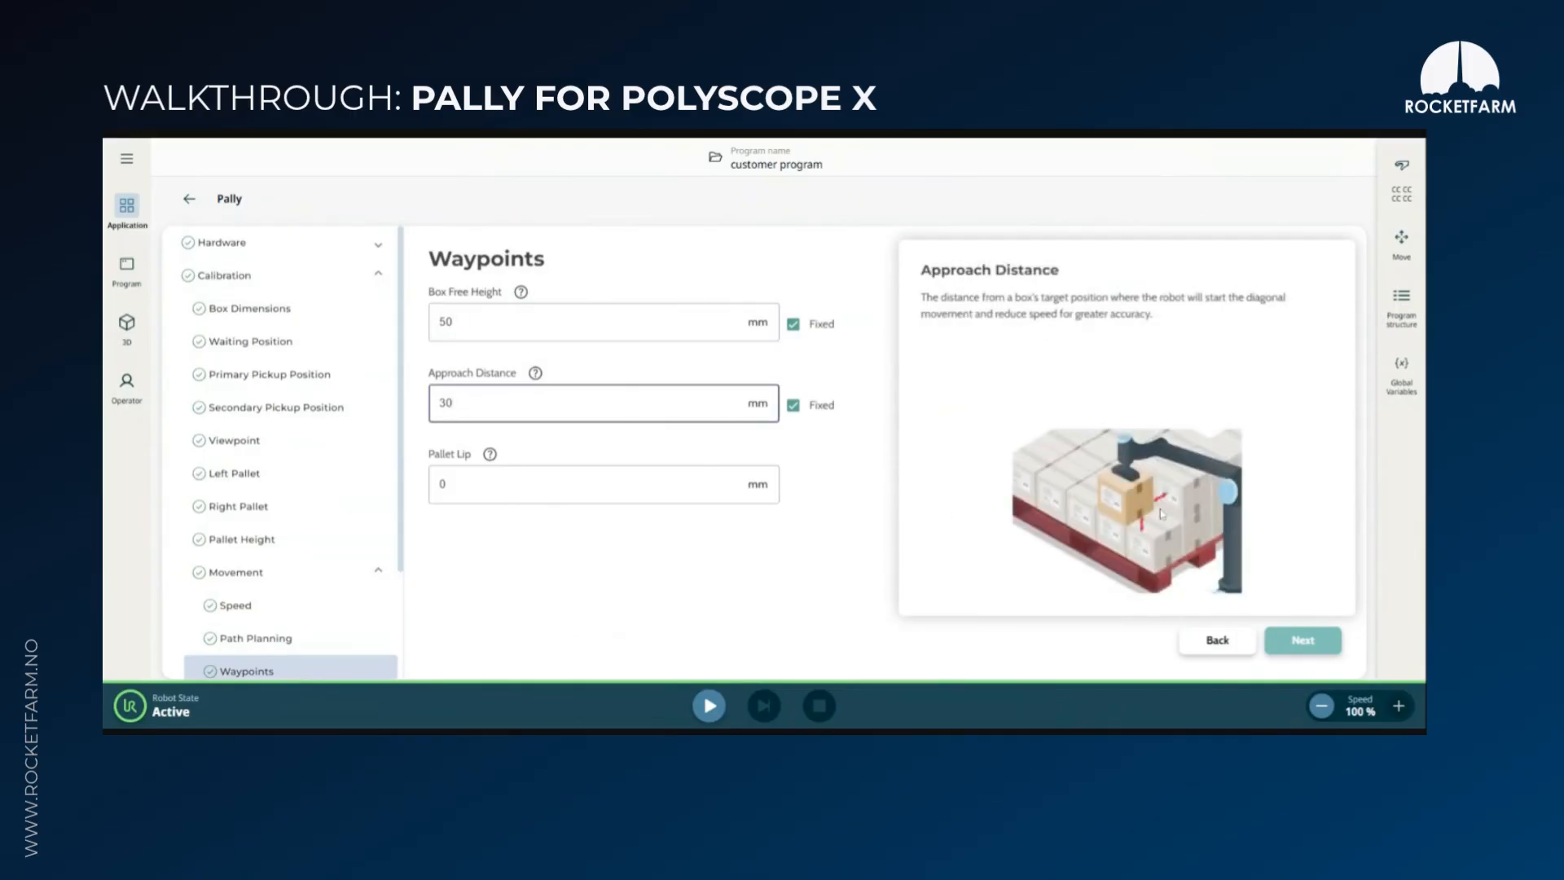
{"action": "key", "text": "Tab"}
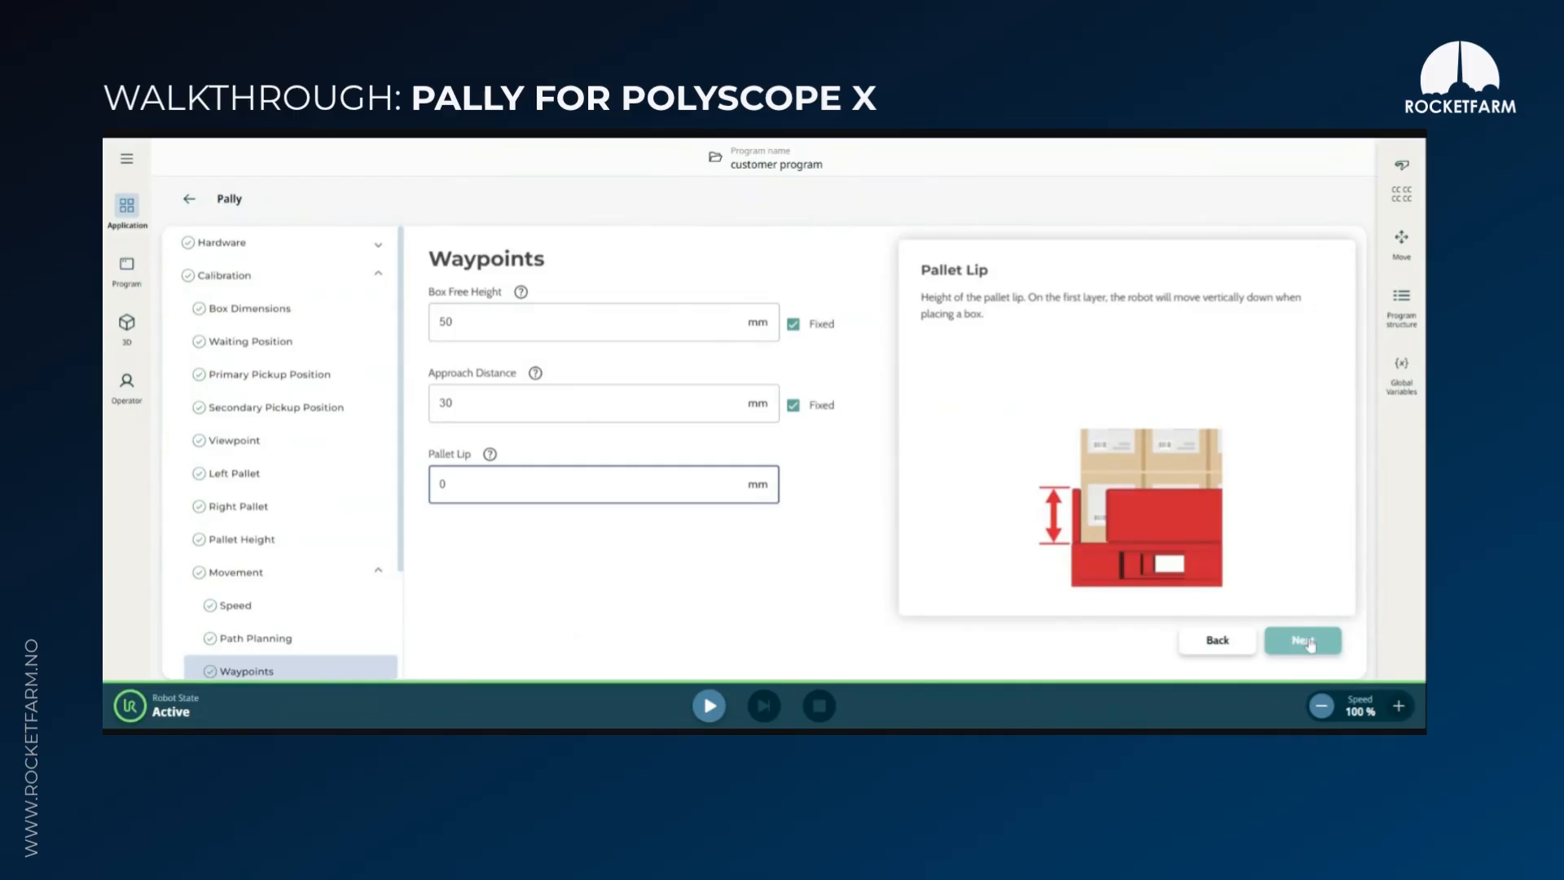
{"action": "left_click", "coordinate": [536, 375]}
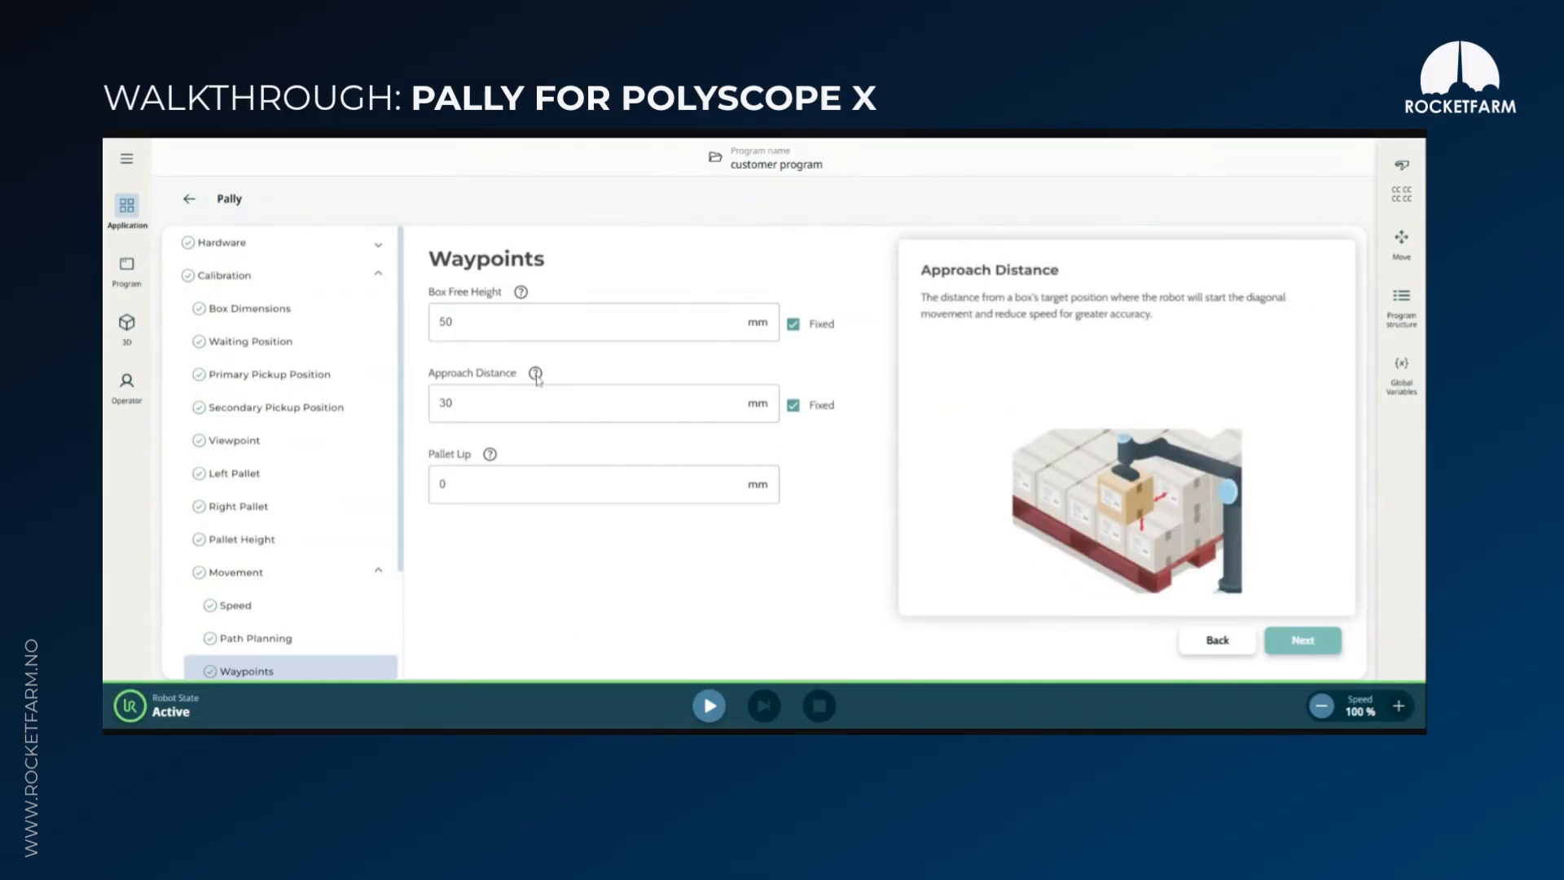
Advance past the waypoints and configuration export to the pattern list, select Product1.json, and continue to the license page
{"action": "left_click", "coordinate": [1303, 640]}
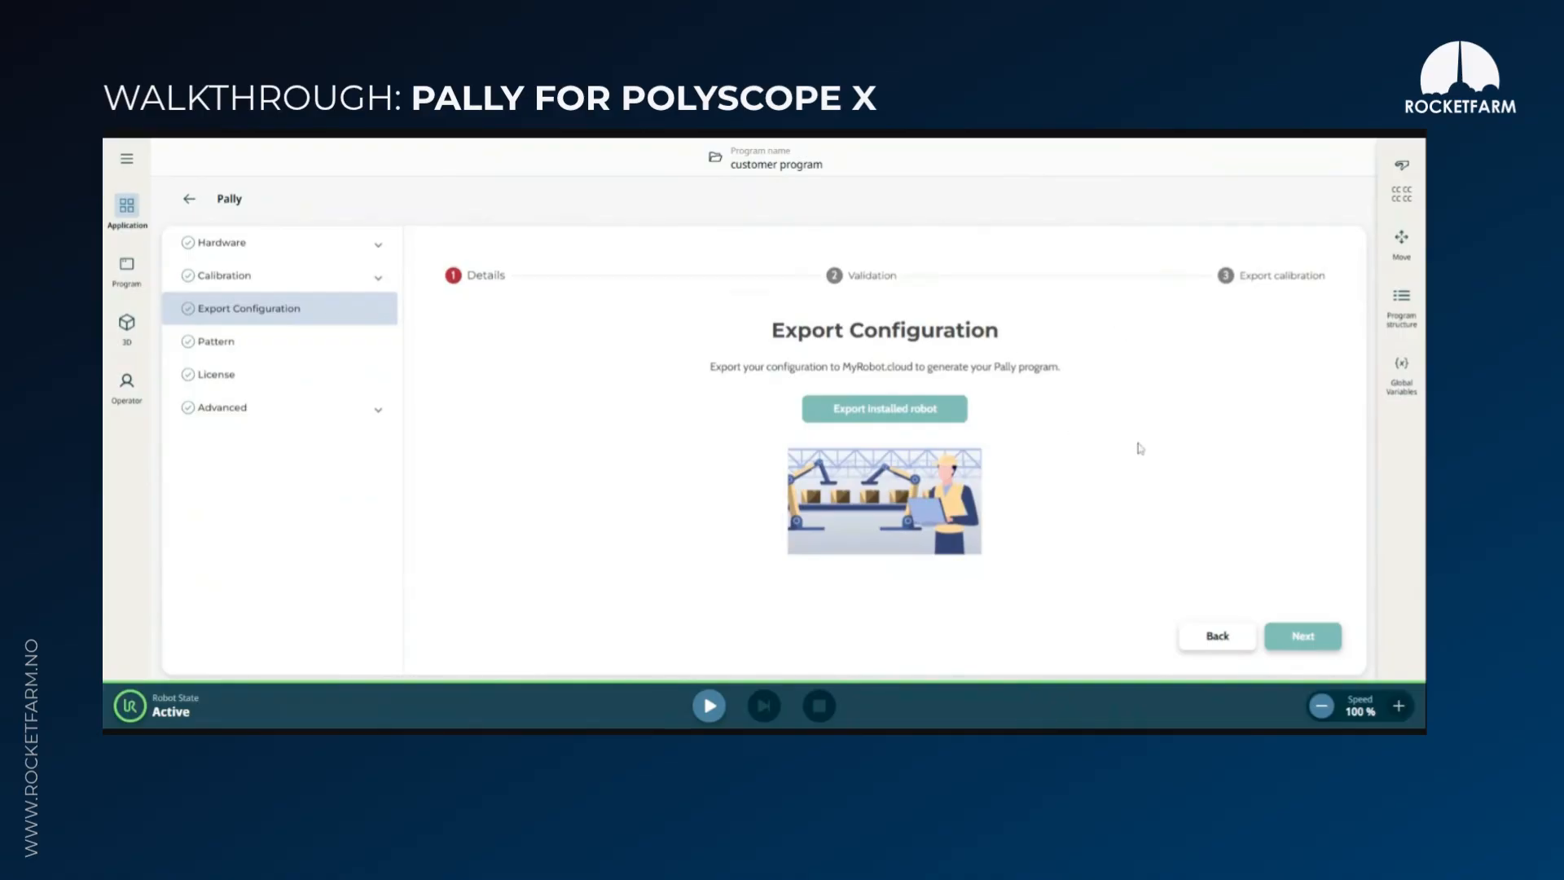
{"action": "left_click", "coordinate": [1303, 637]}
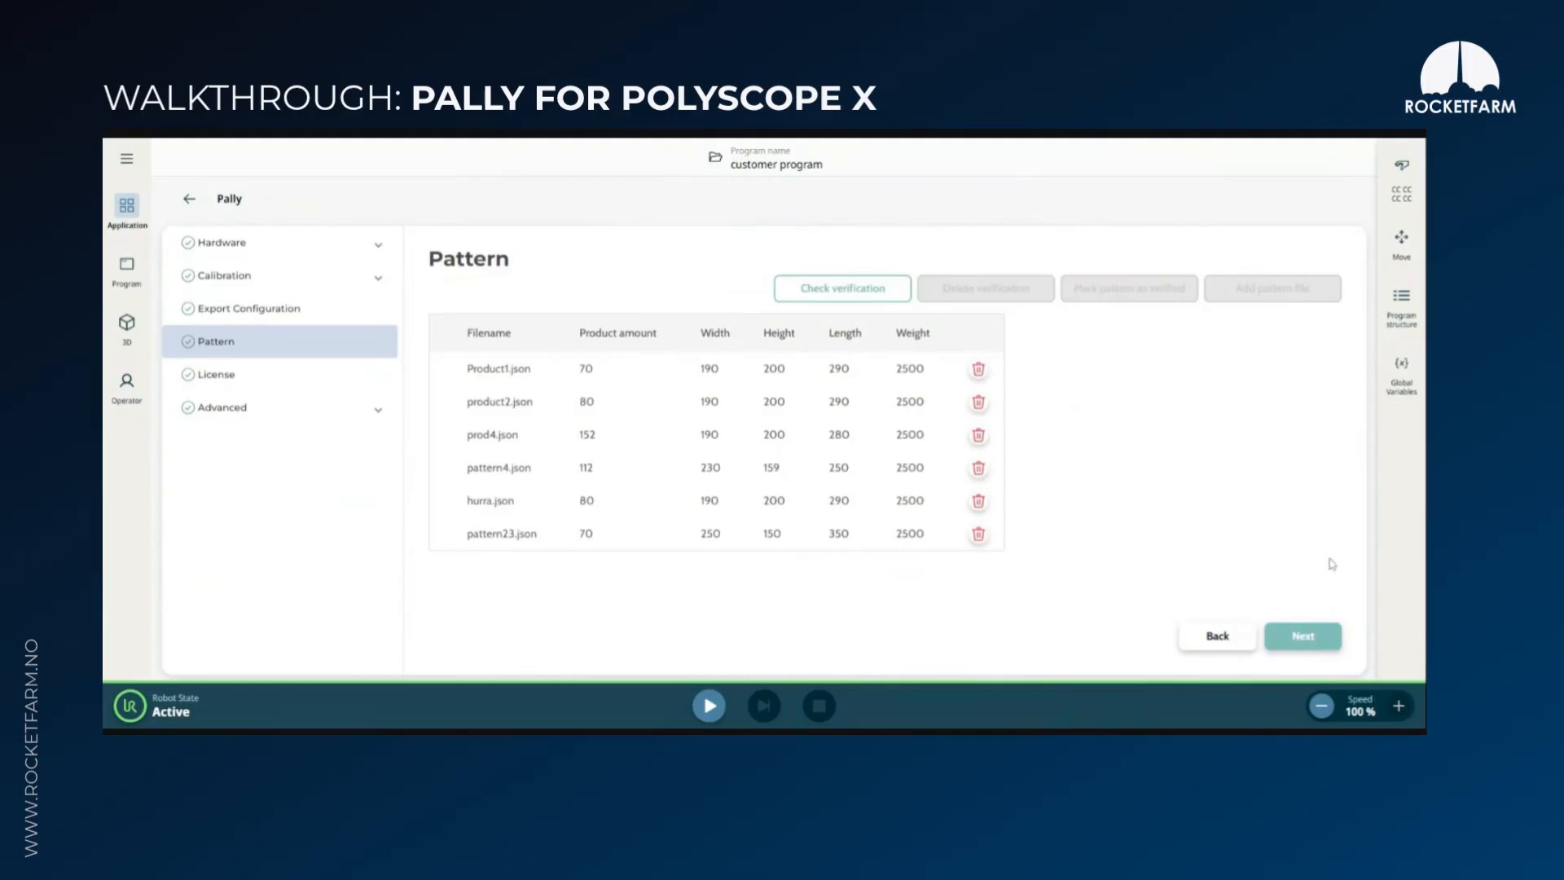
{"action": "left_click", "coordinate": [617, 378]}
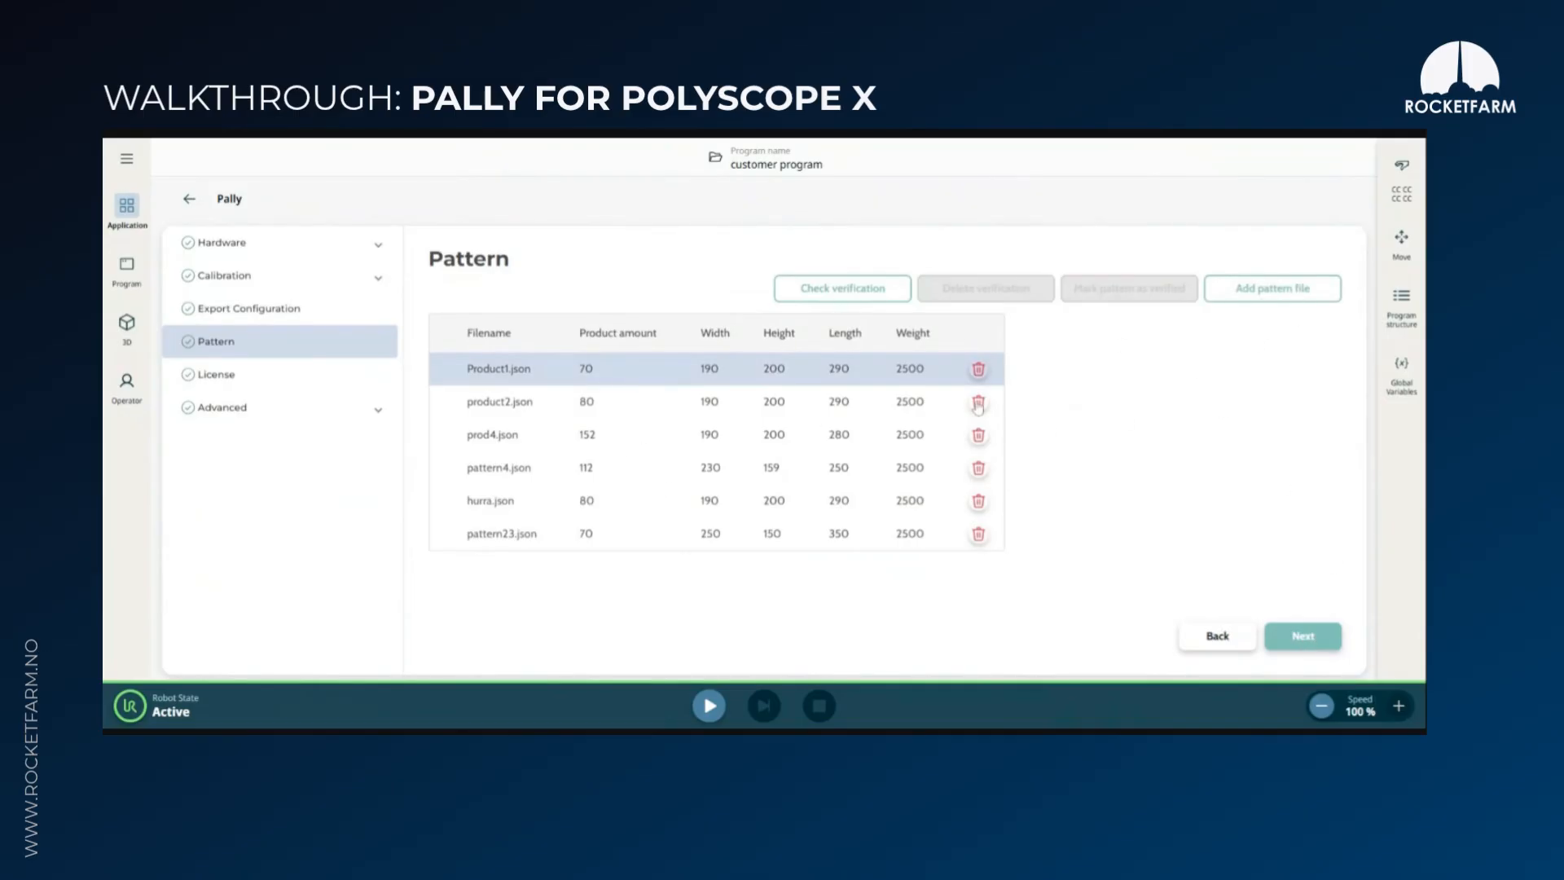
{"action": "left_click", "coordinate": [1303, 640]}
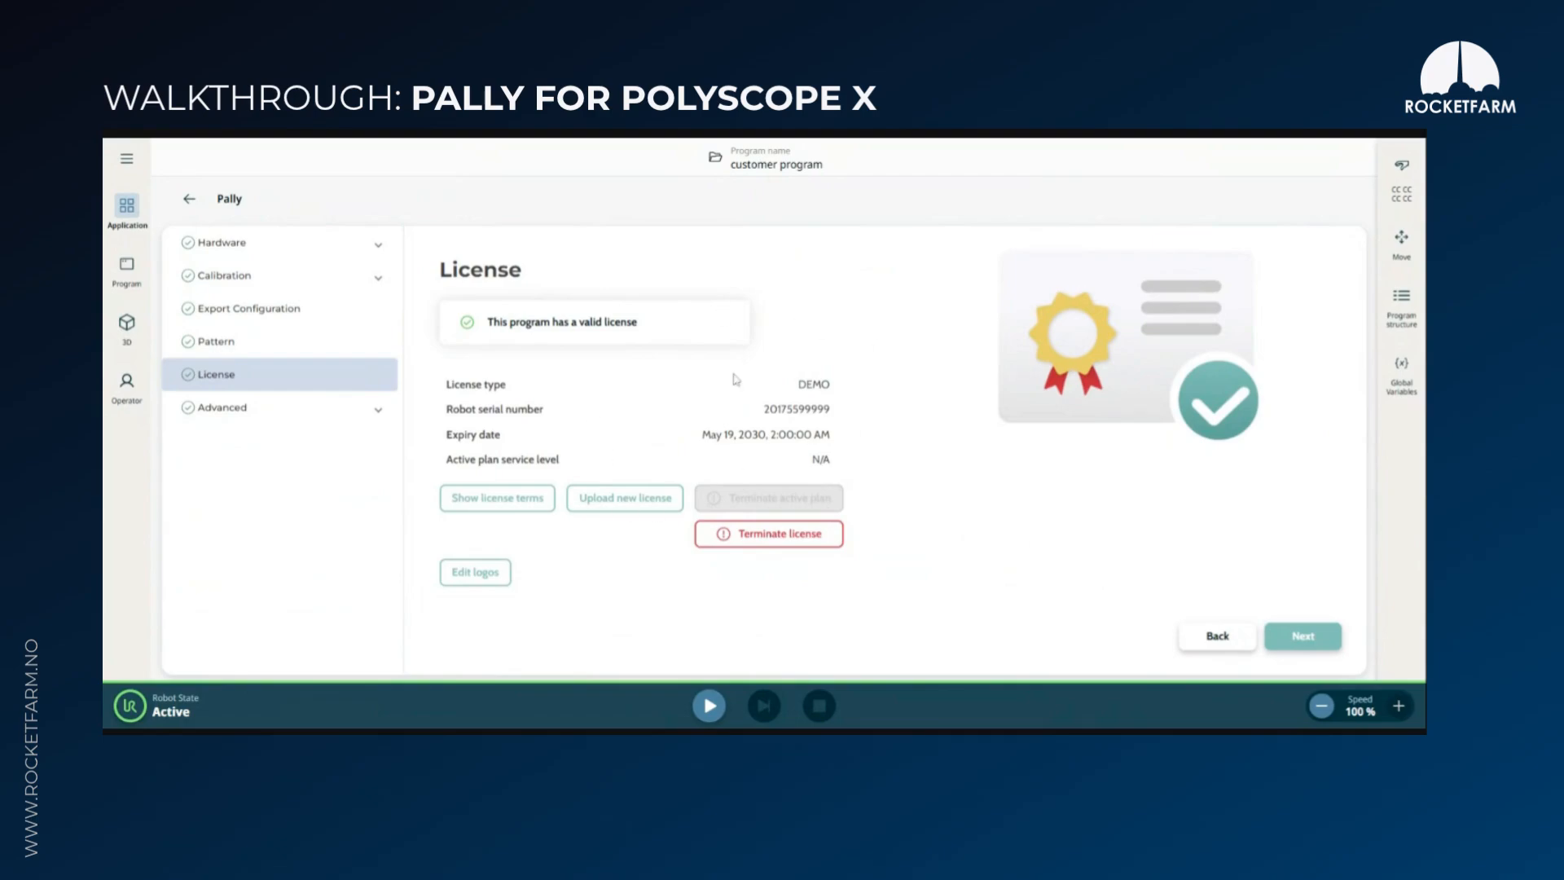
Review the advanced backup, system and operator pages, including the available operation modes, keeping the Default mode
{"action": "left_click", "coordinate": [1313, 640]}
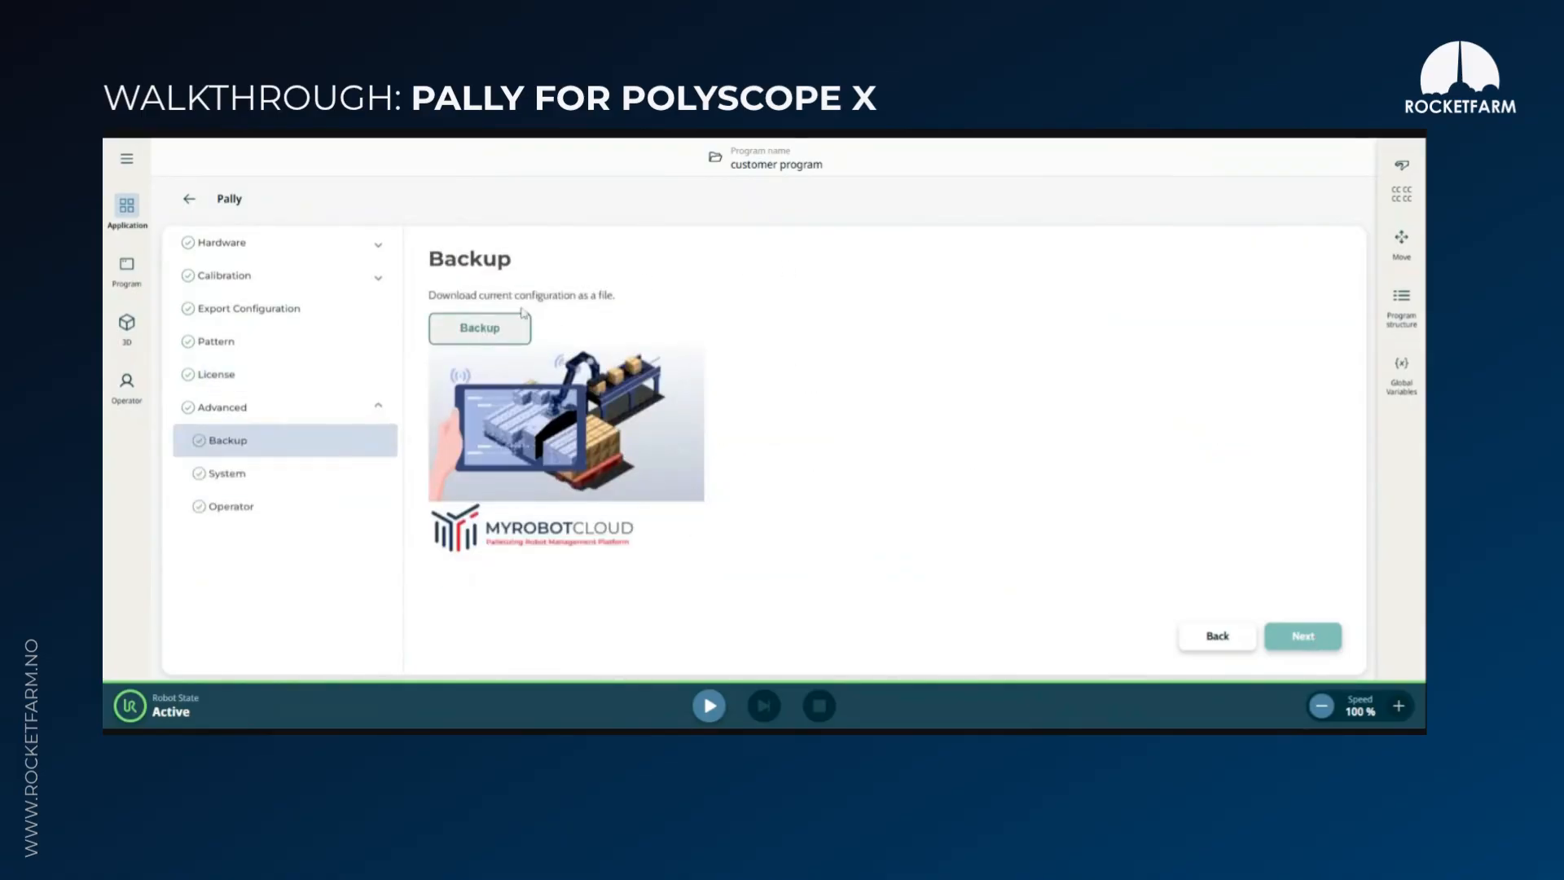
{"action": "left_click", "coordinate": [1306, 644]}
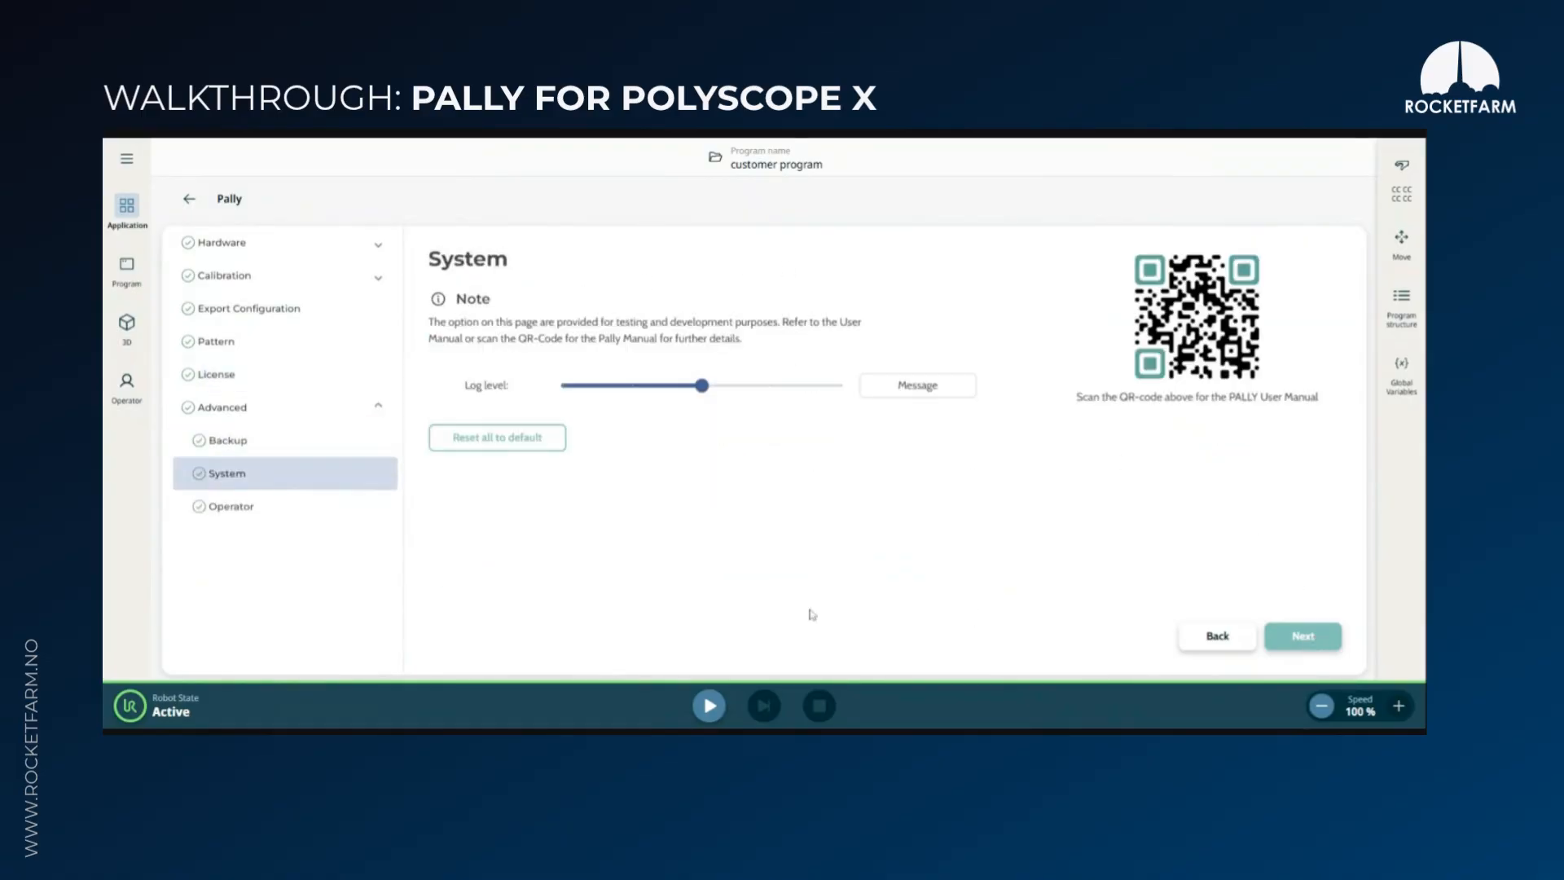
{"action": "left_click", "coordinate": [1306, 639]}
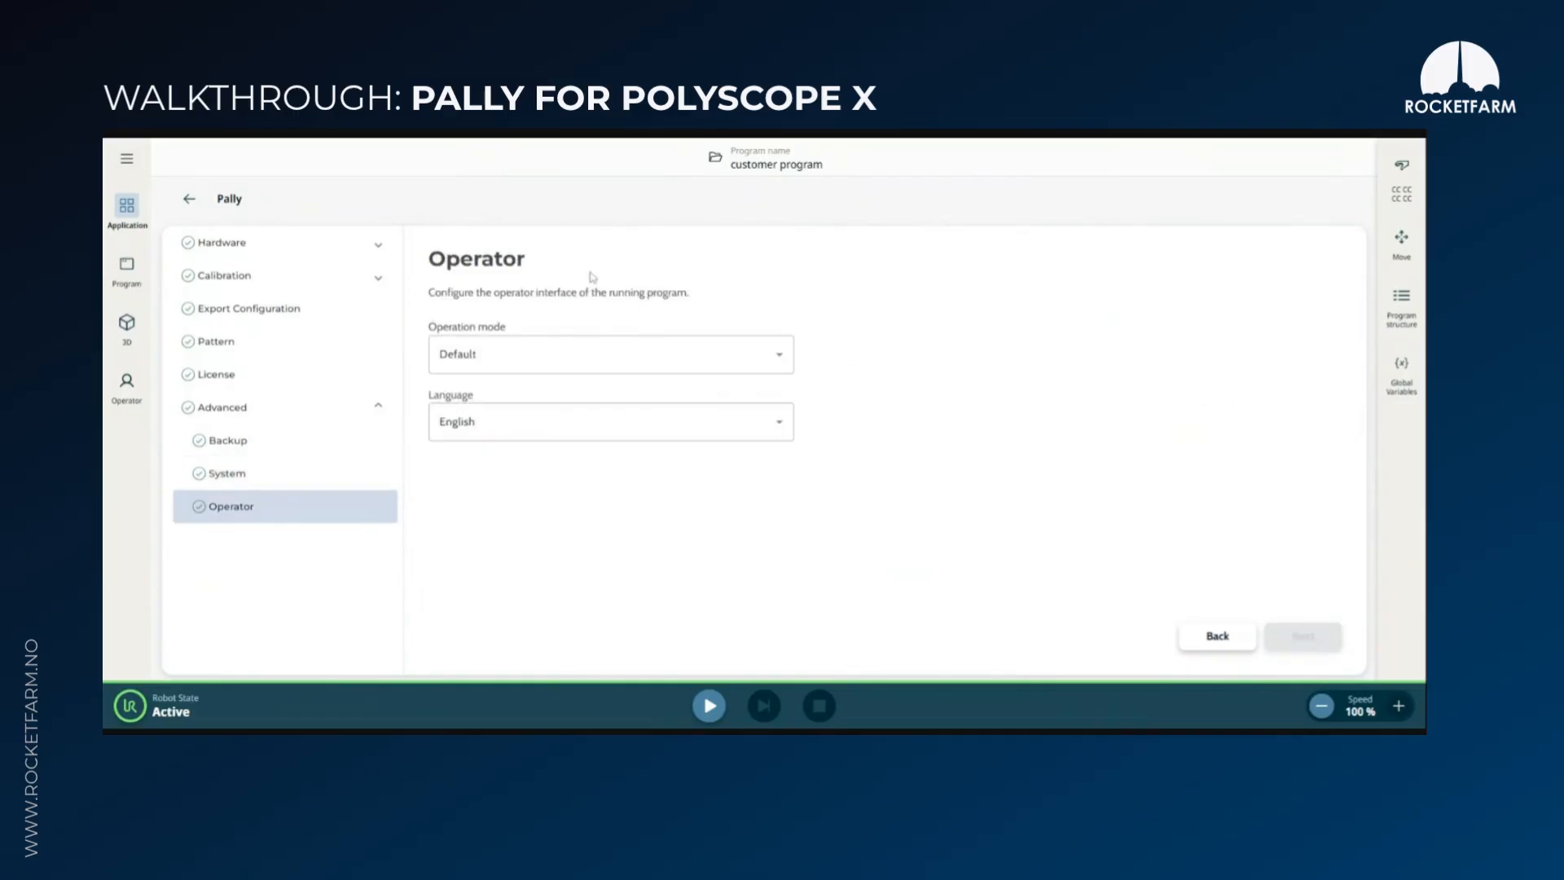
{"action": "left_click", "coordinate": [510, 358]}
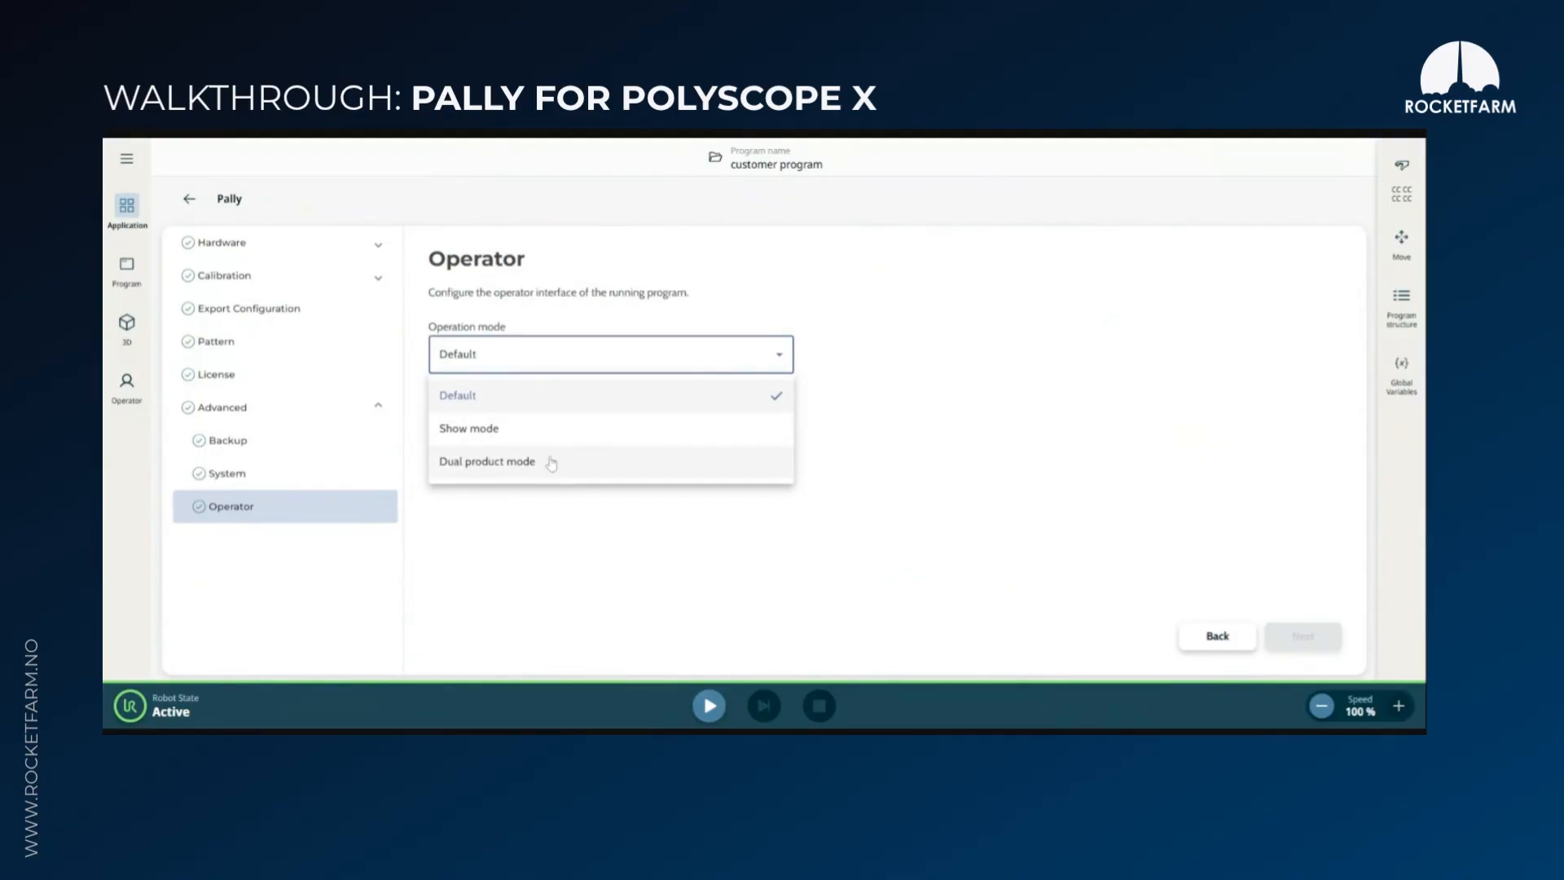
{"action": "left_click", "coordinate": [796, 274]}
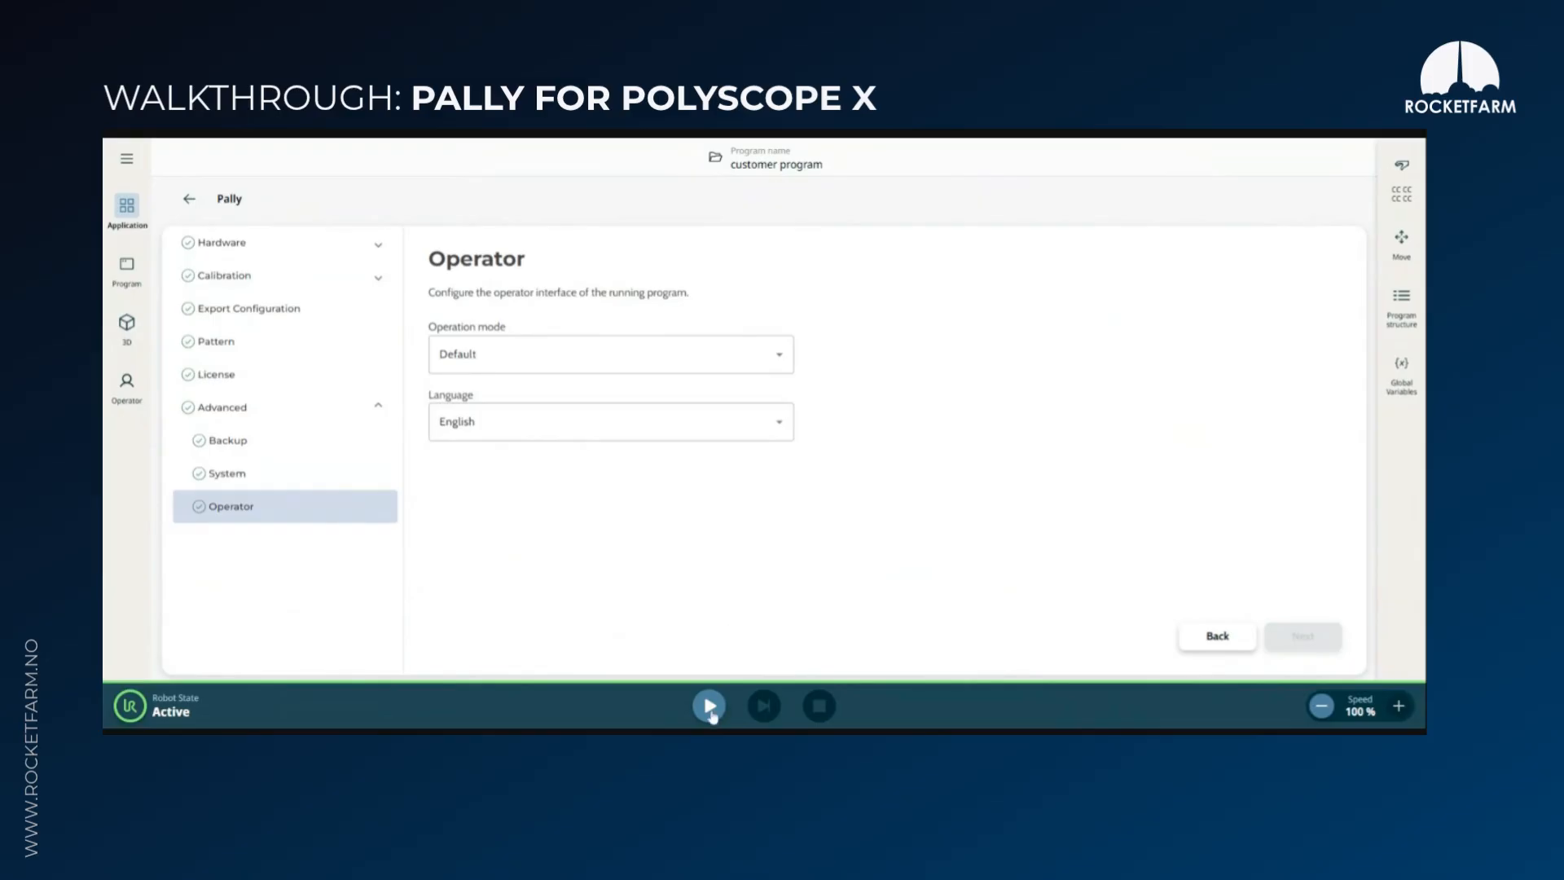
Run the robot program and select pattern4 in the operator view
{"action": "left_click", "coordinate": [711, 712]}
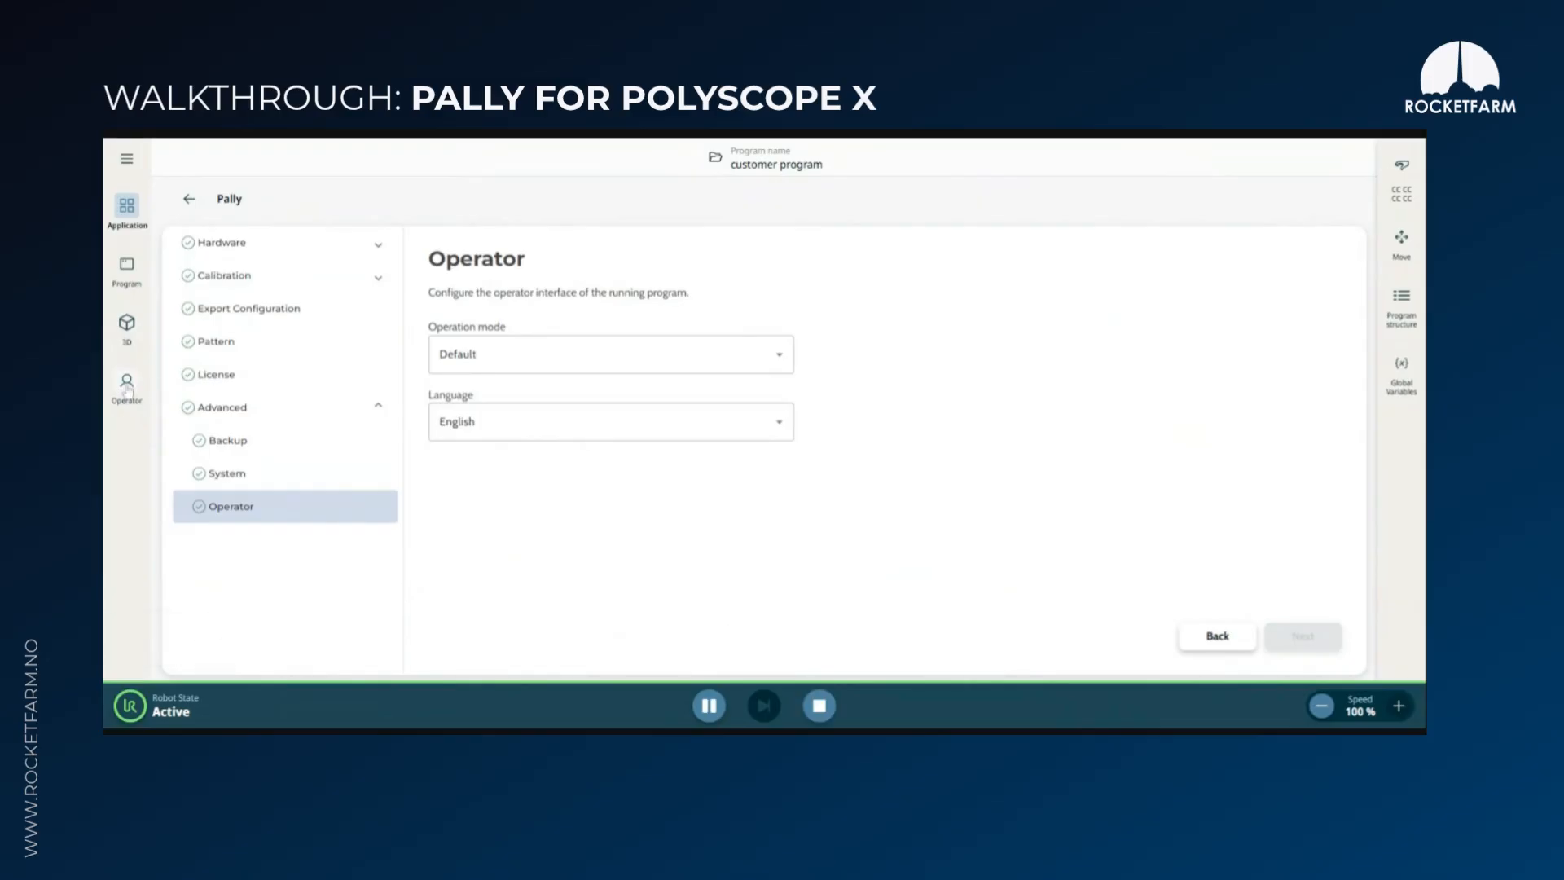
{"action": "left_click", "coordinate": [127, 390]}
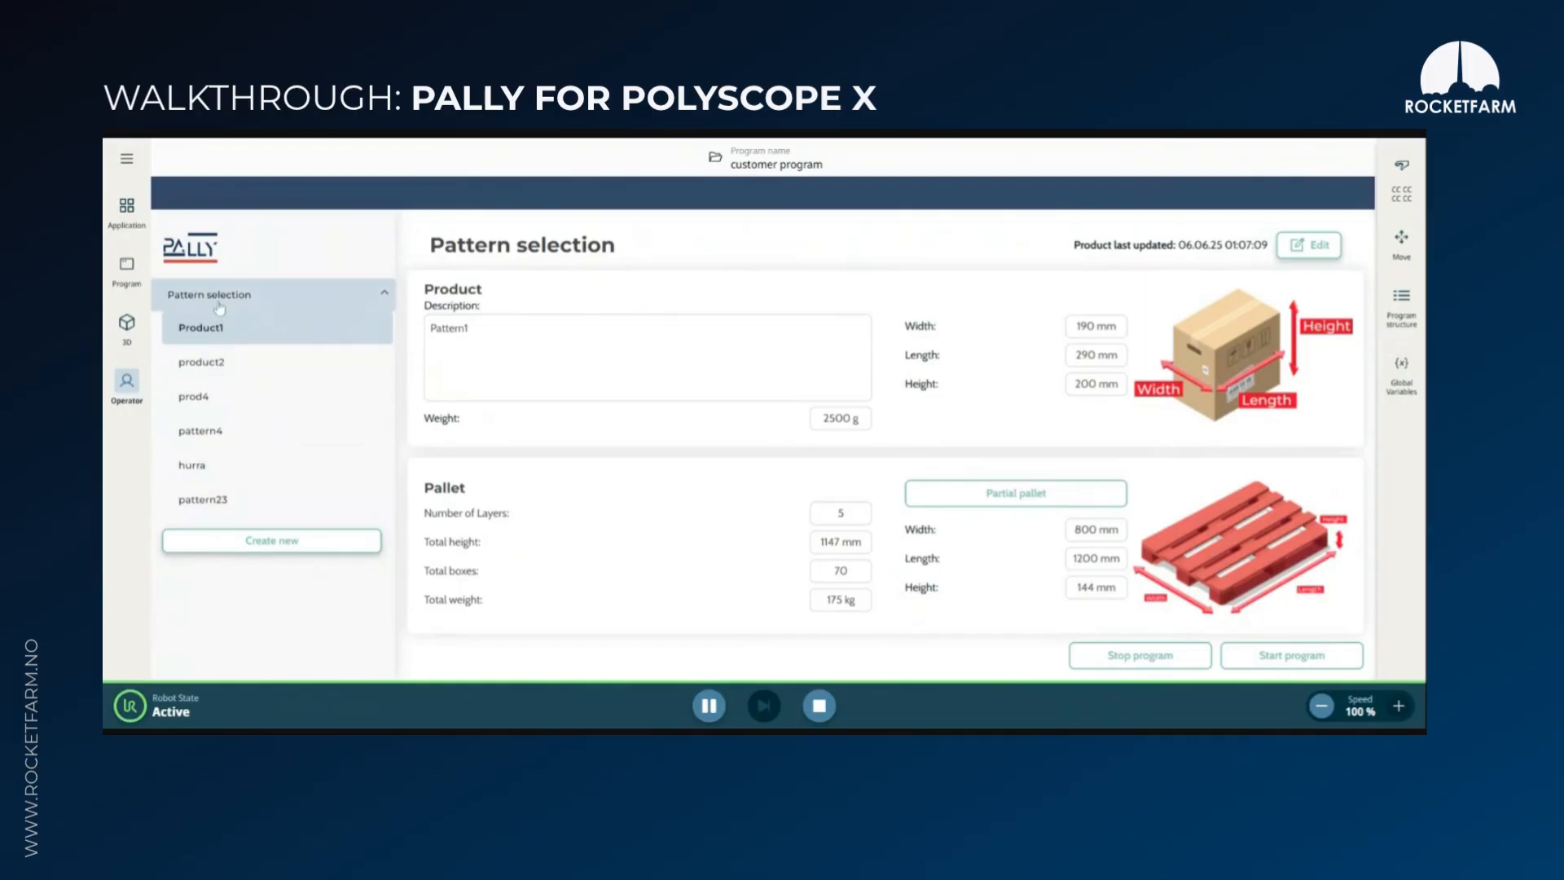
{"action": "left_click", "coordinate": [232, 433]}
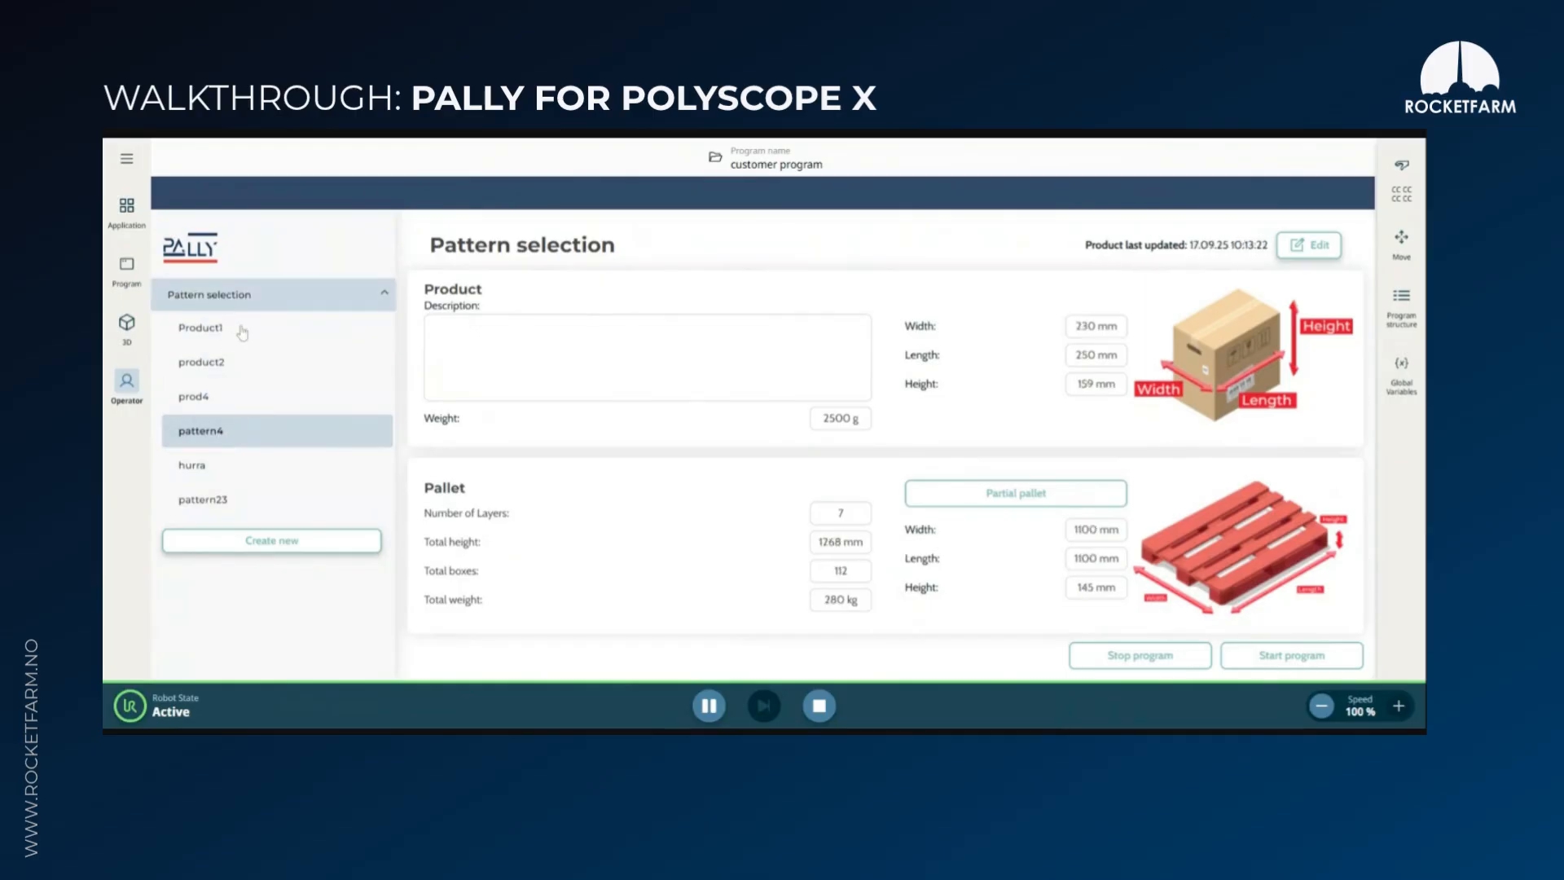
Review pattern4's partial pallet options for total boxes, start conditions and order management, returning to pattern selection
{"action": "left_click", "coordinate": [1018, 498]}
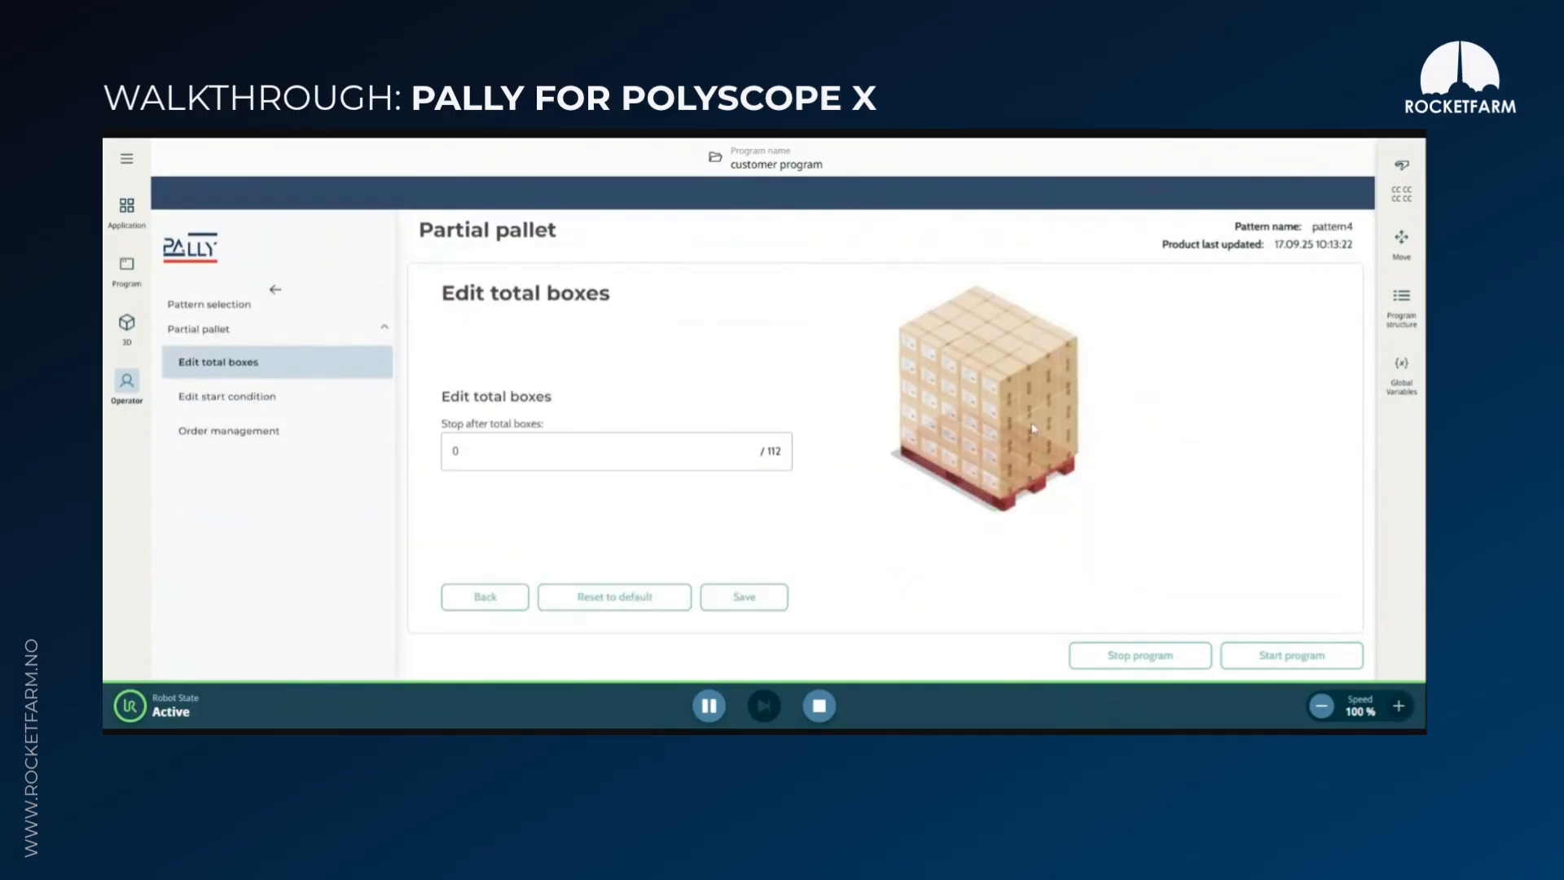
{"action": "left_click", "coordinate": [277, 401]}
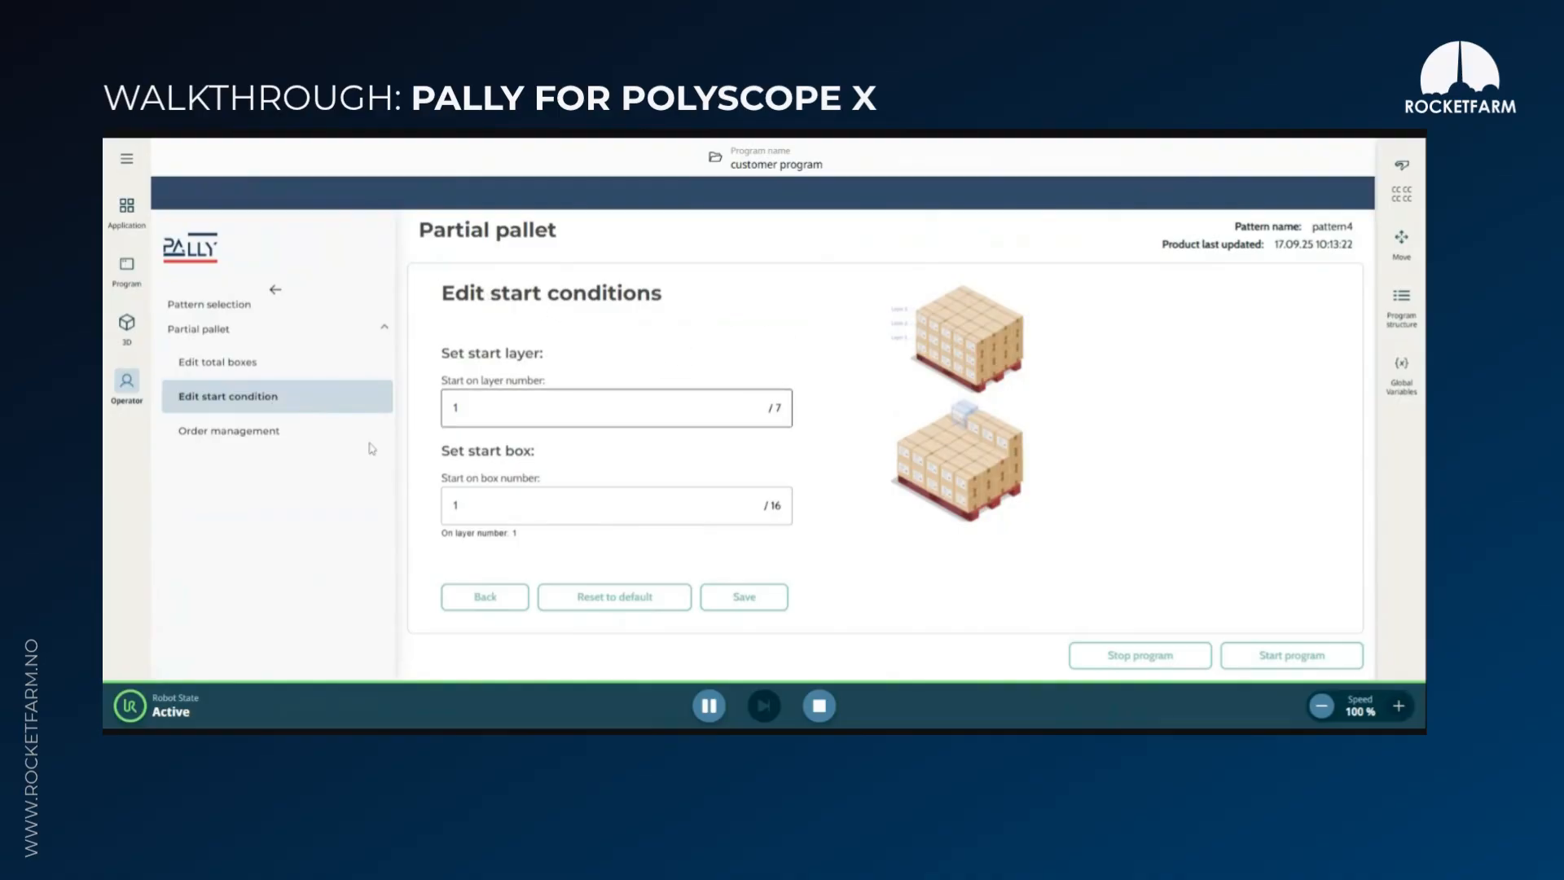
{"action": "left_click", "coordinate": [249, 437]}
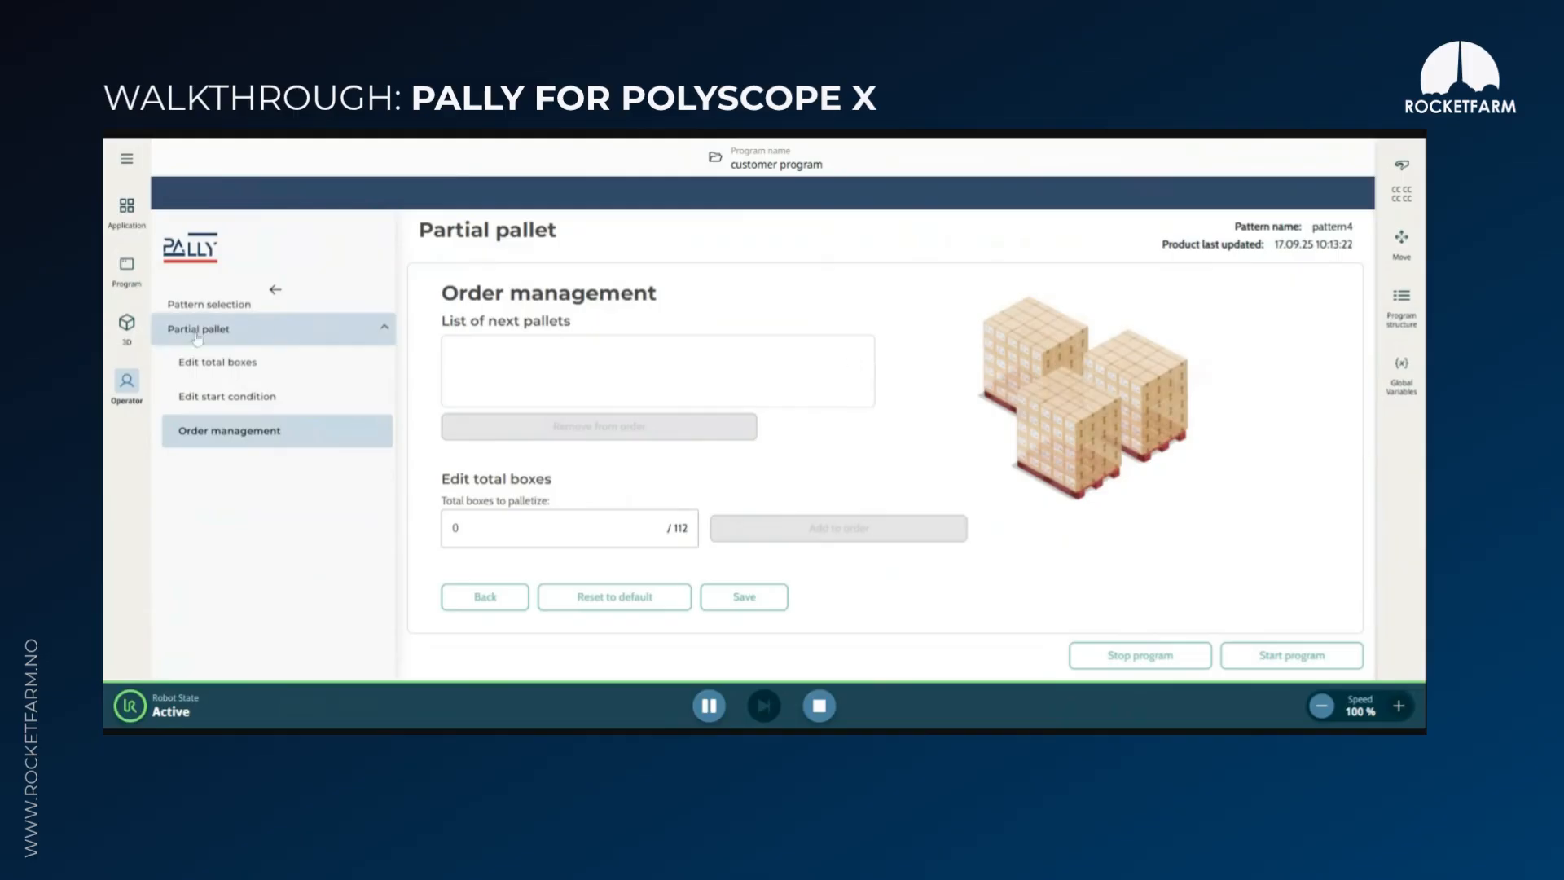
{"action": "left_click", "coordinate": [216, 305]}
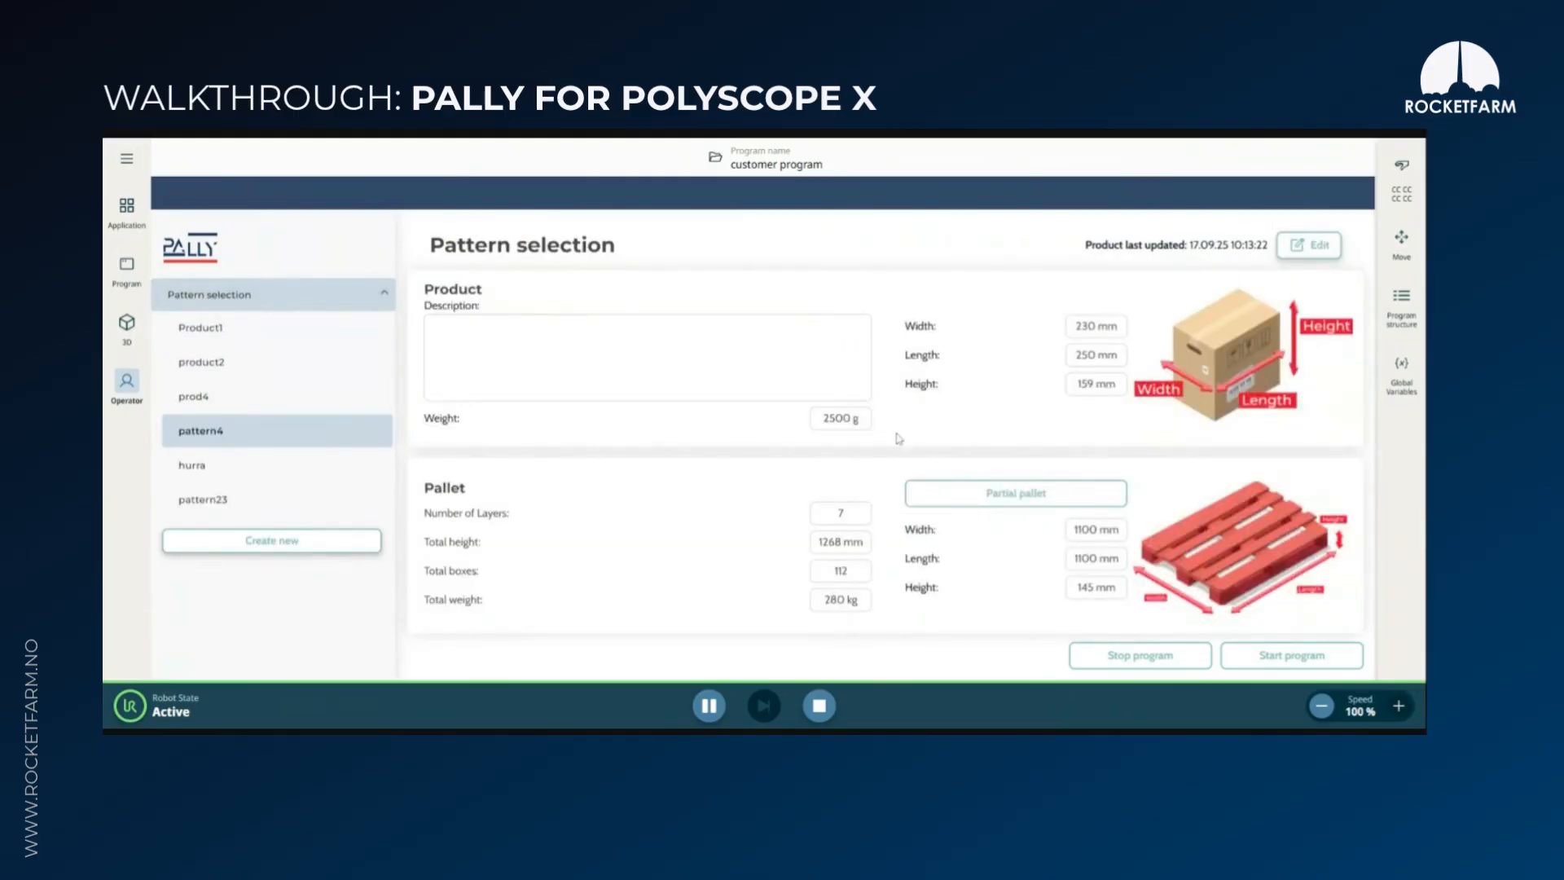
Create a new pattern with the product's label orientation set to Right, keeping the default dimensions and weight, and continue to the pattern details
{"action": "left_click", "coordinate": [268, 543]}
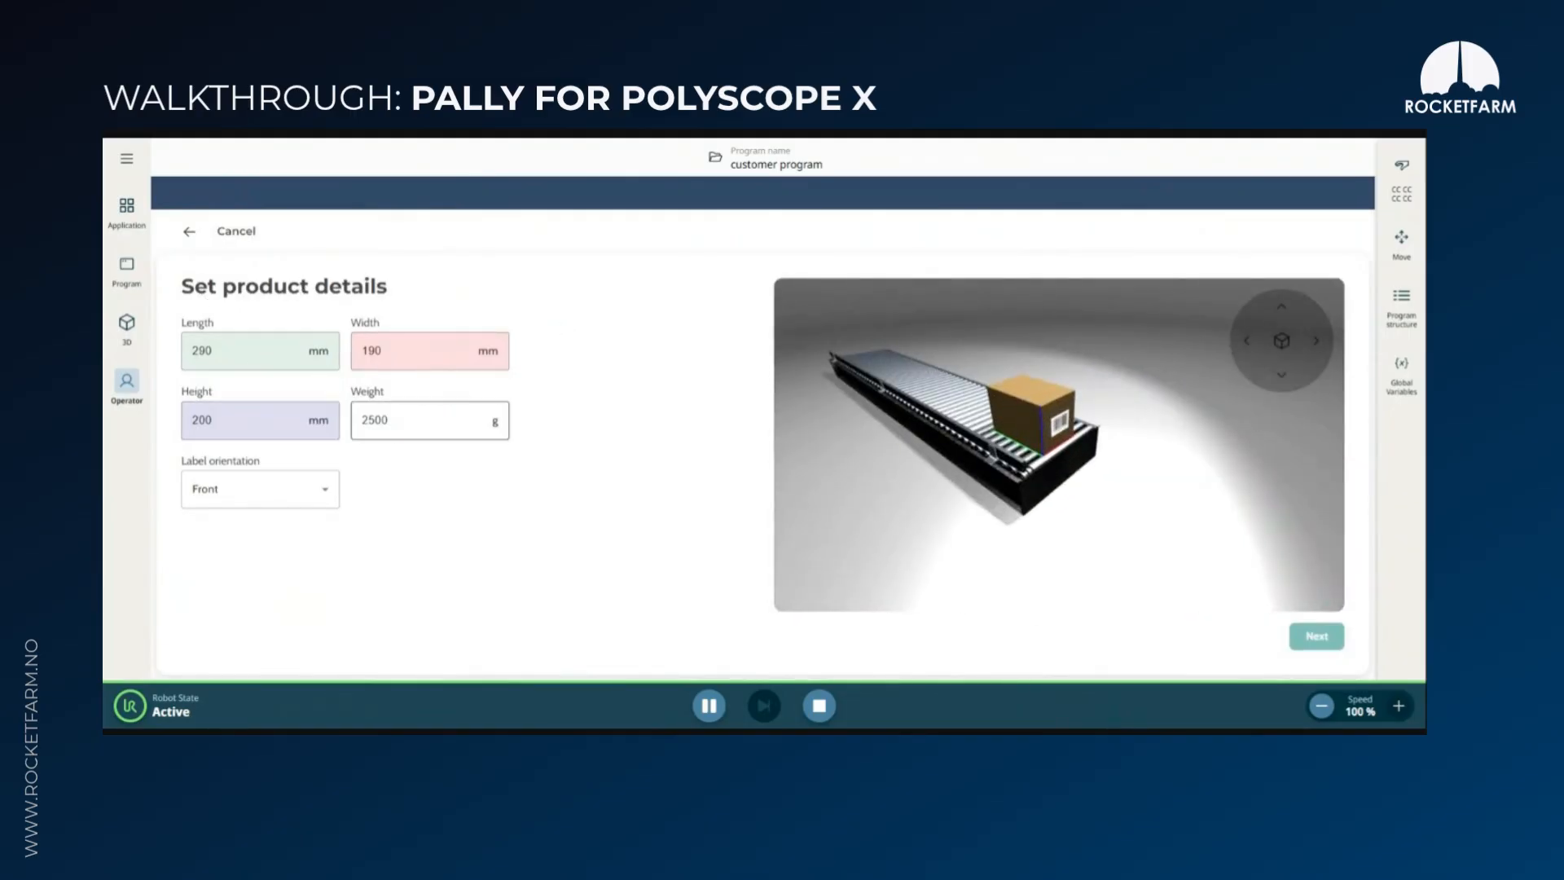
{"action": "left_click", "coordinate": [297, 494]}
{"action": "left_click", "coordinate": [245, 595]}
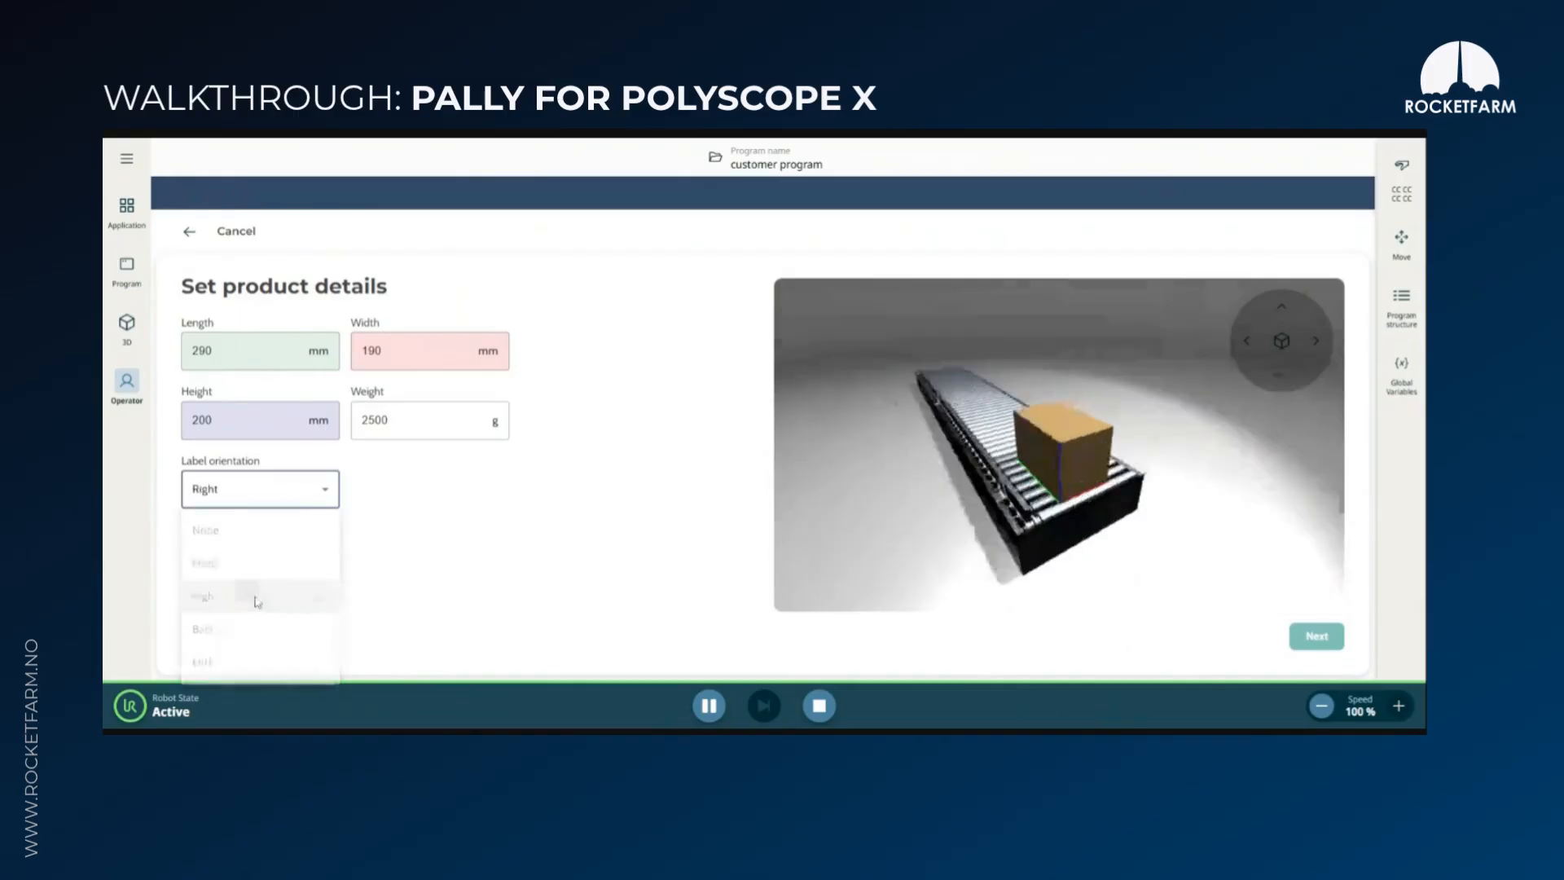
{"action": "left_click", "coordinate": [1316, 636]}
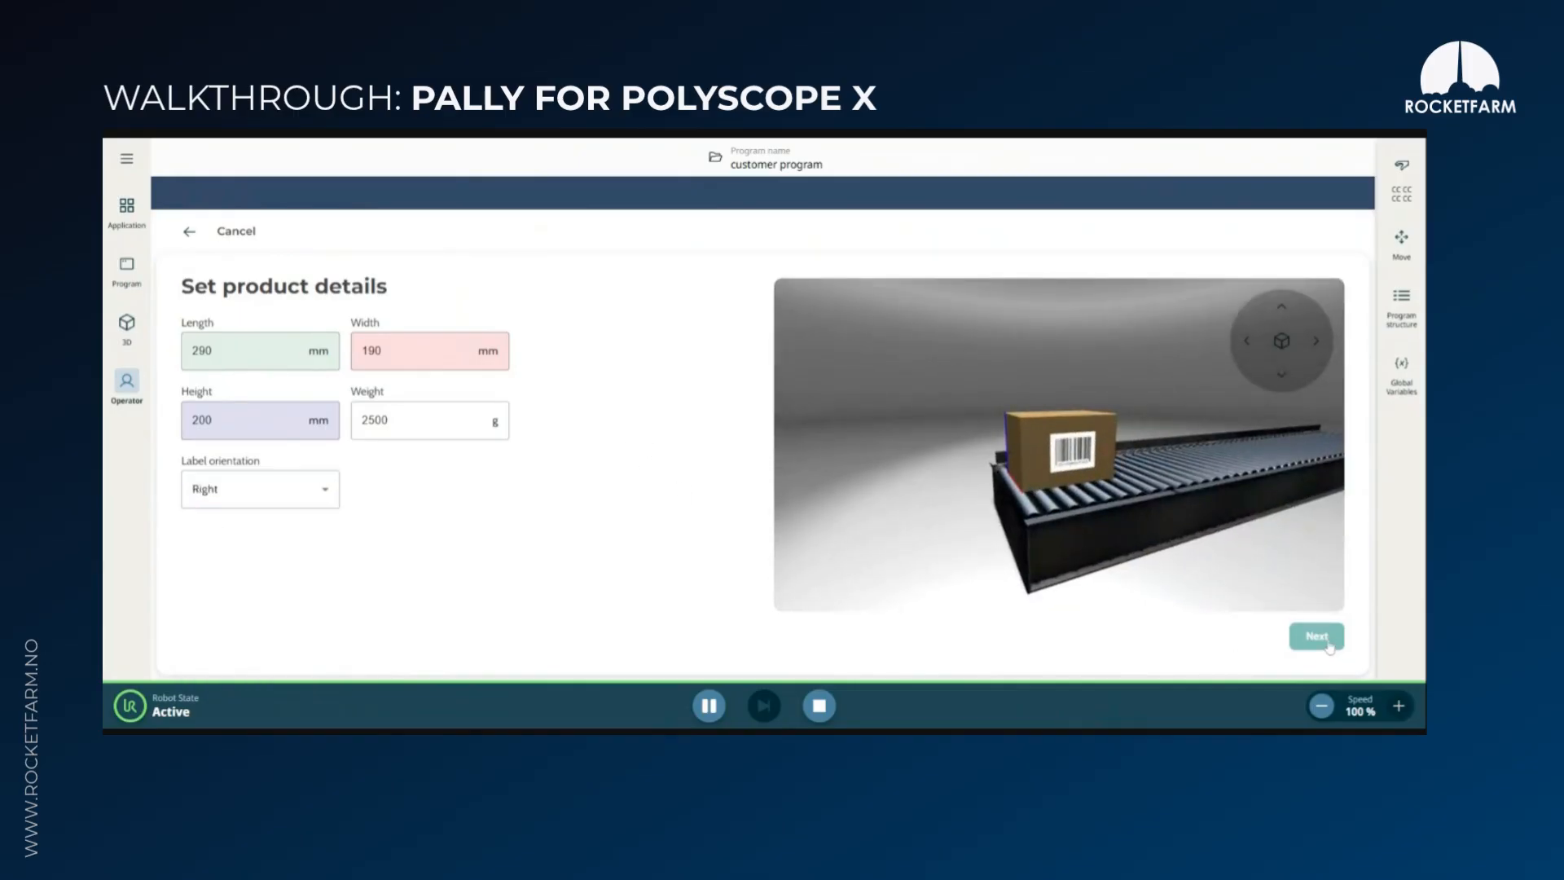
Name the pattern pattern6 and set its pallet to EU 2 – 1200 x 1000 x 144 mm with 4 layers
{"action": "type", "text": "pattern6"}
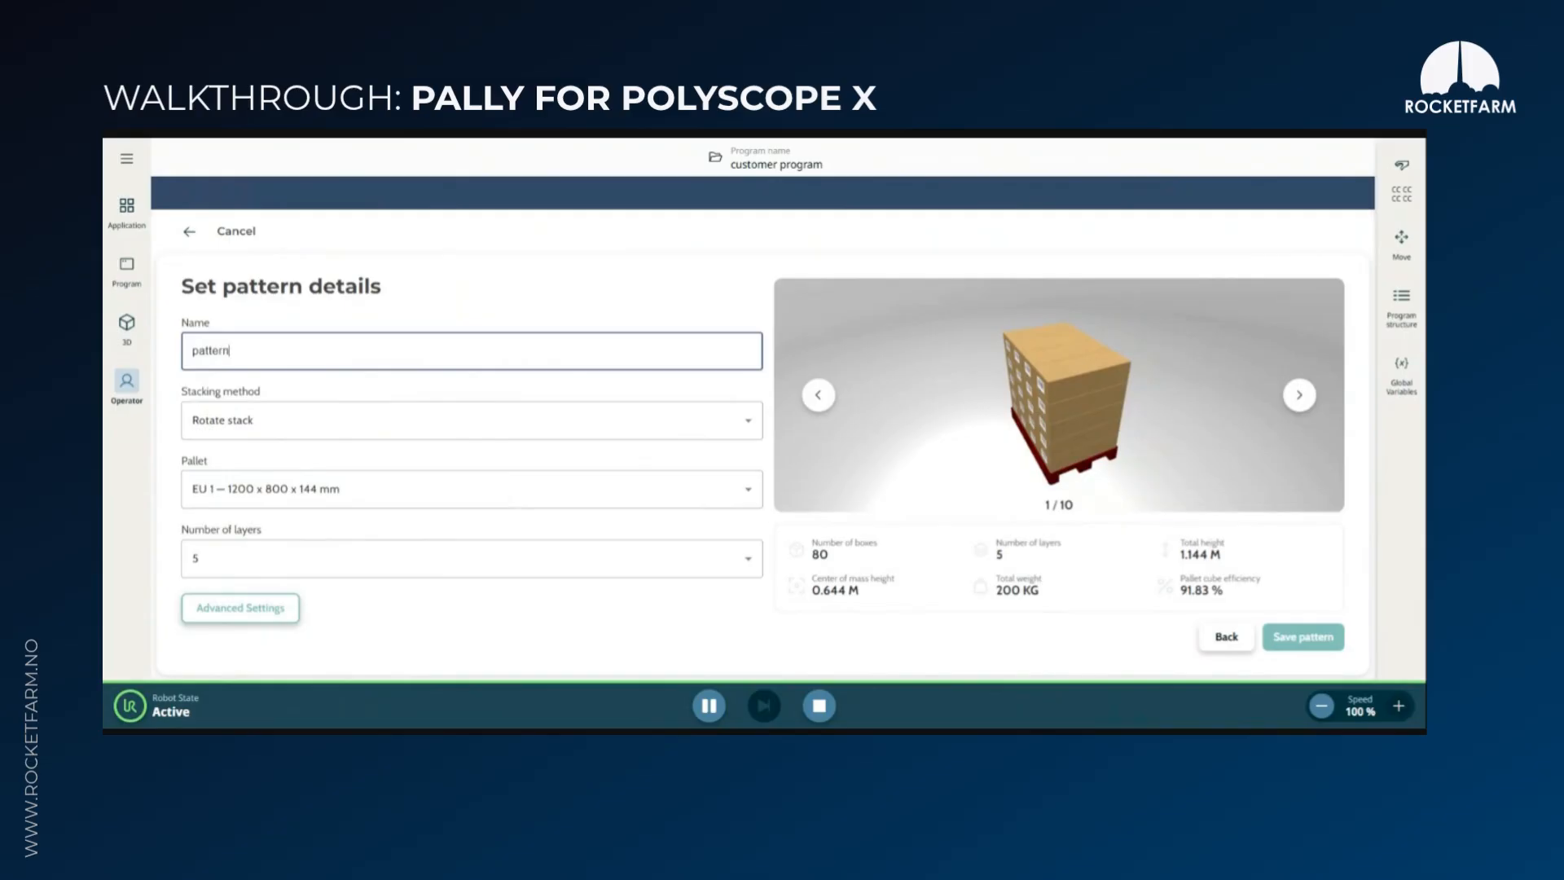
{"action": "left_click", "coordinate": [377, 501]}
{"action": "left_click", "coordinate": [335, 634]}
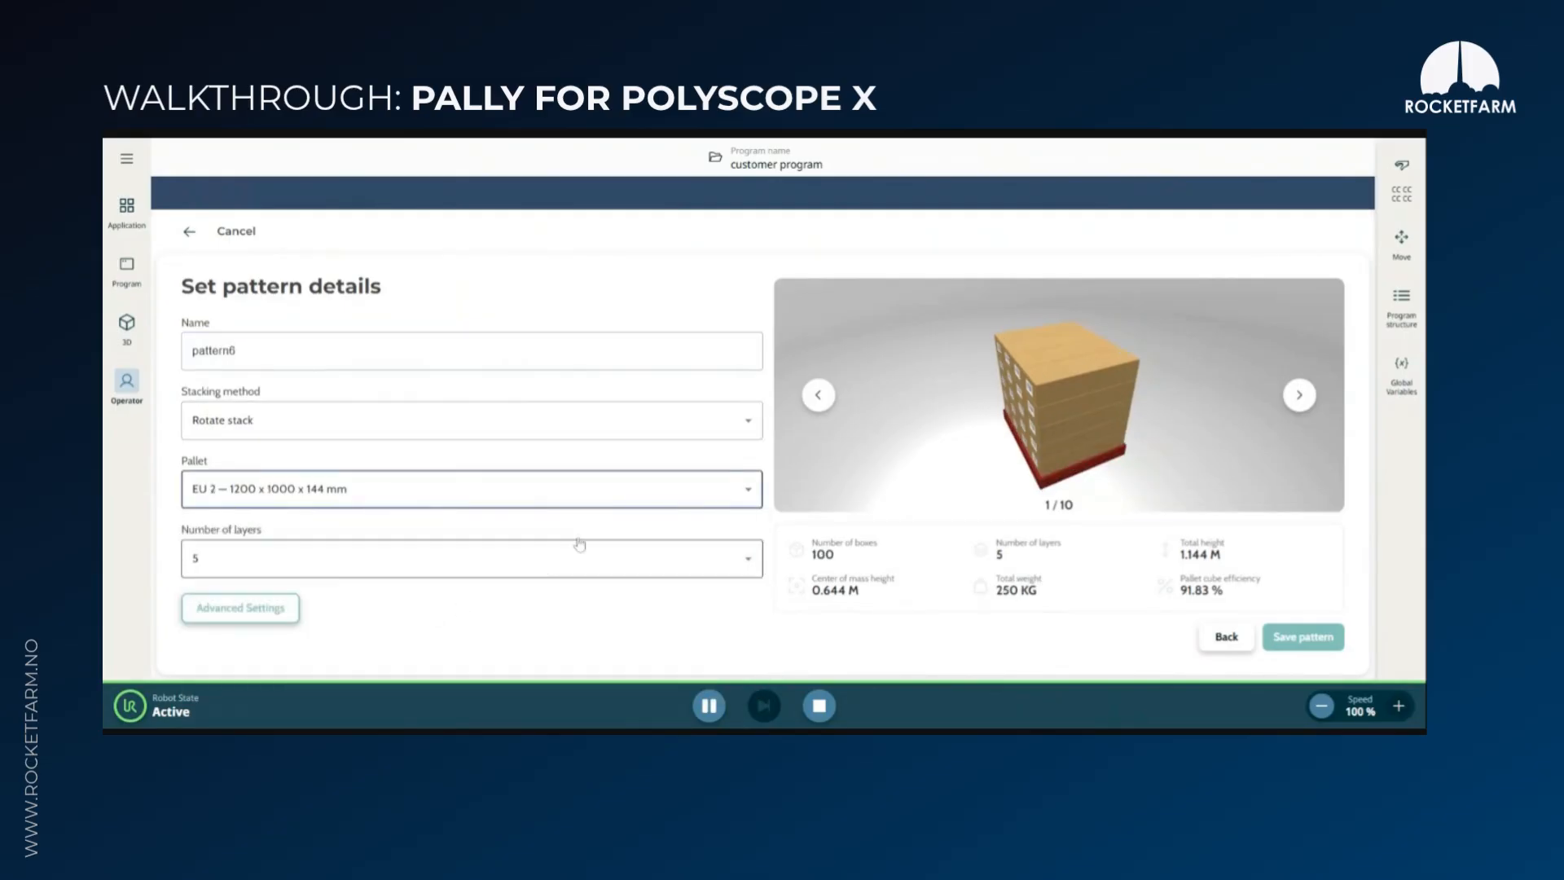
{"action": "left_click", "coordinate": [238, 561]}
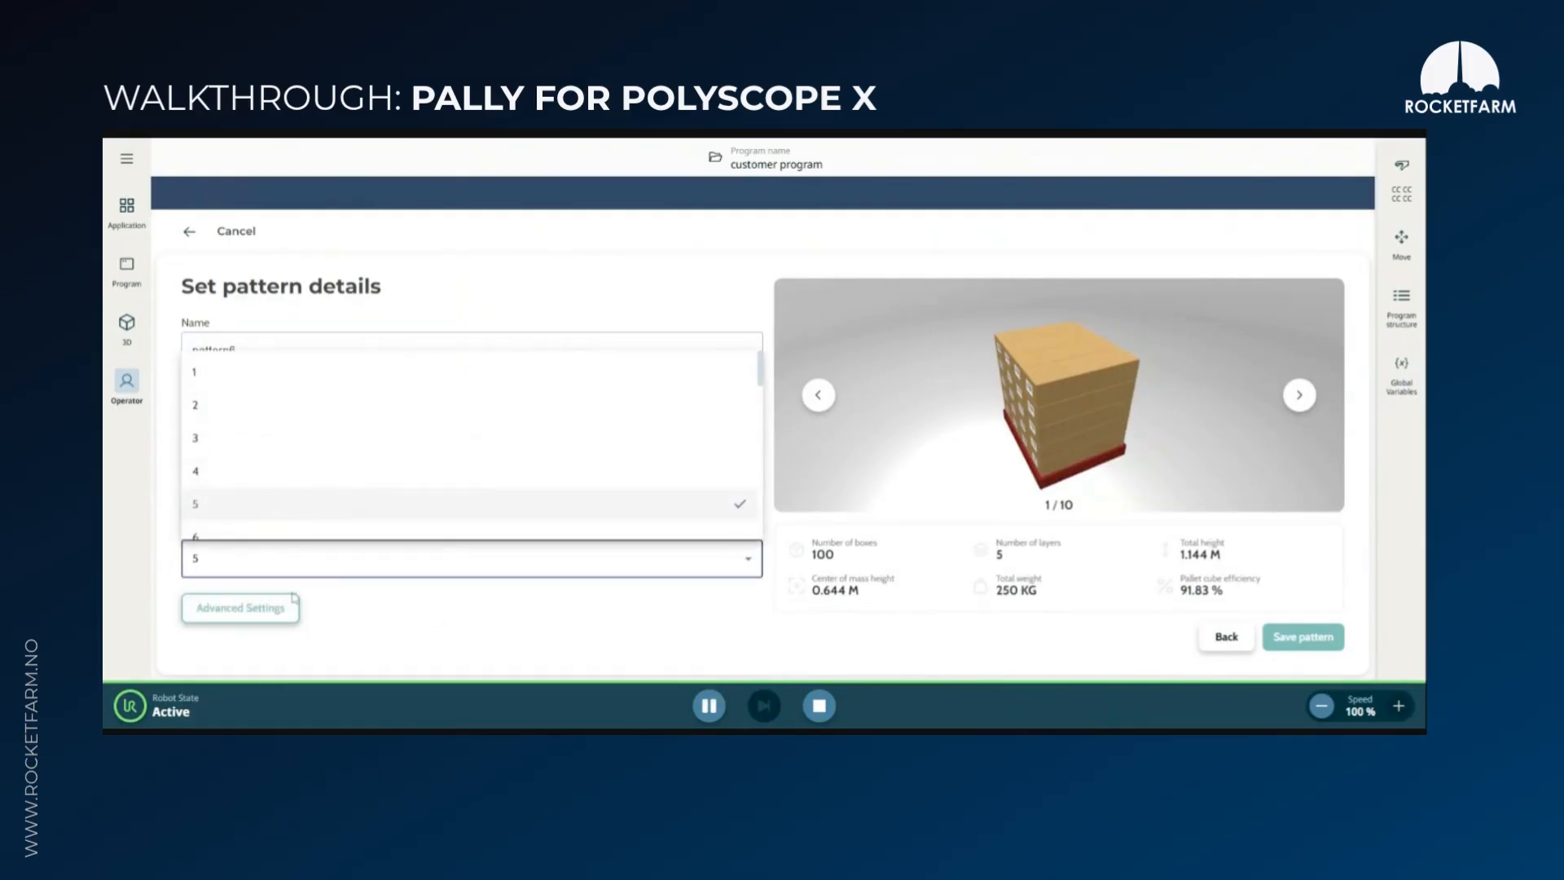
{"action": "left_click", "coordinate": [262, 466]}
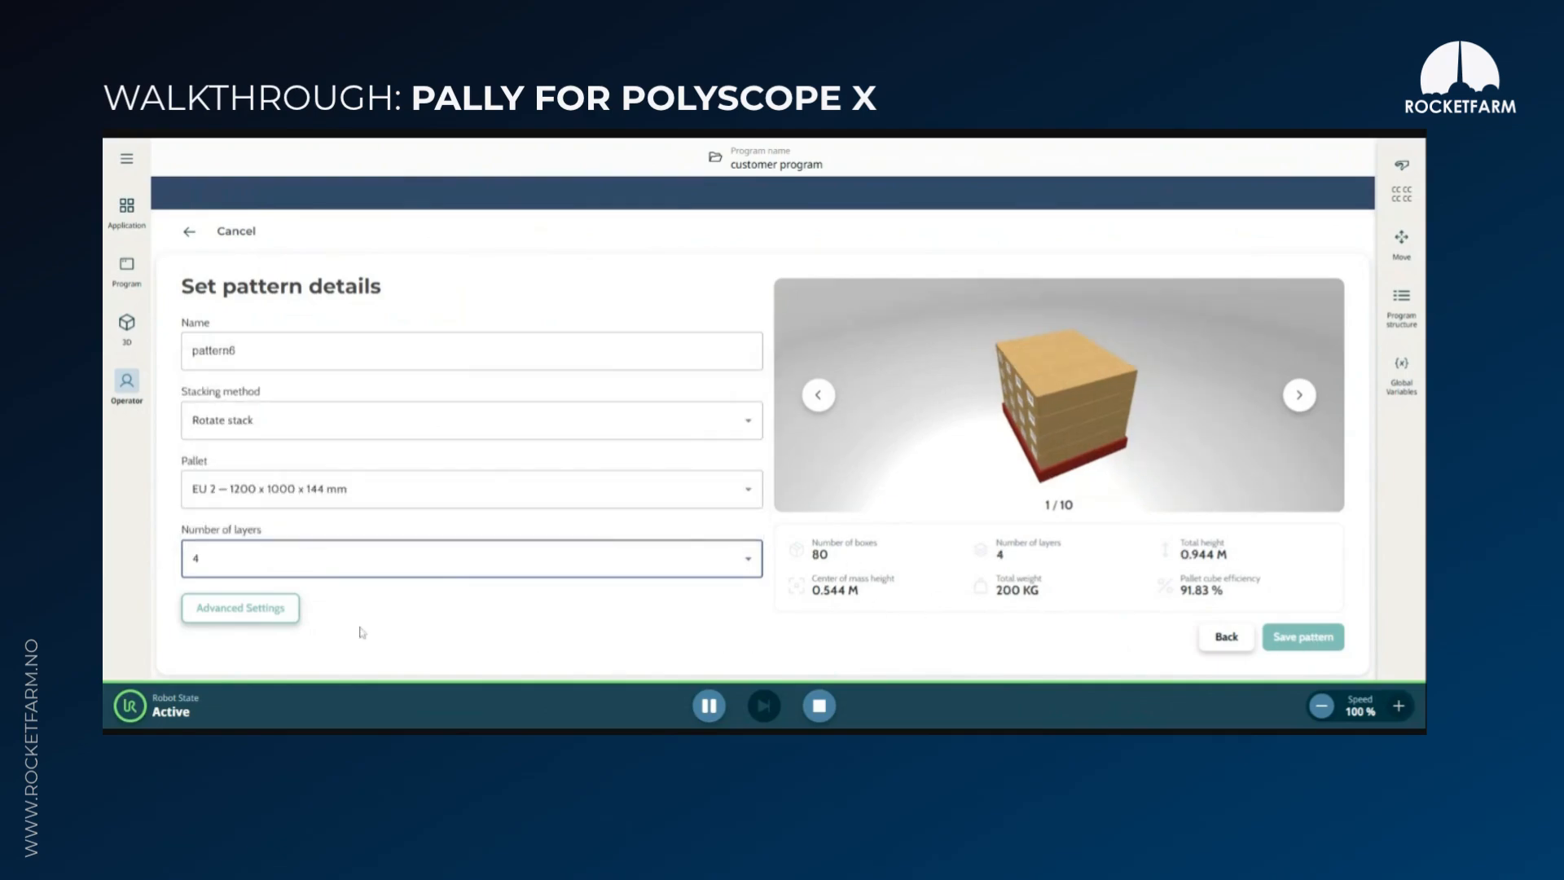
In the pattern's advanced settings, set the label direction to Outwards and add shim paper at position 2
{"action": "left_click", "coordinate": [249, 616]}
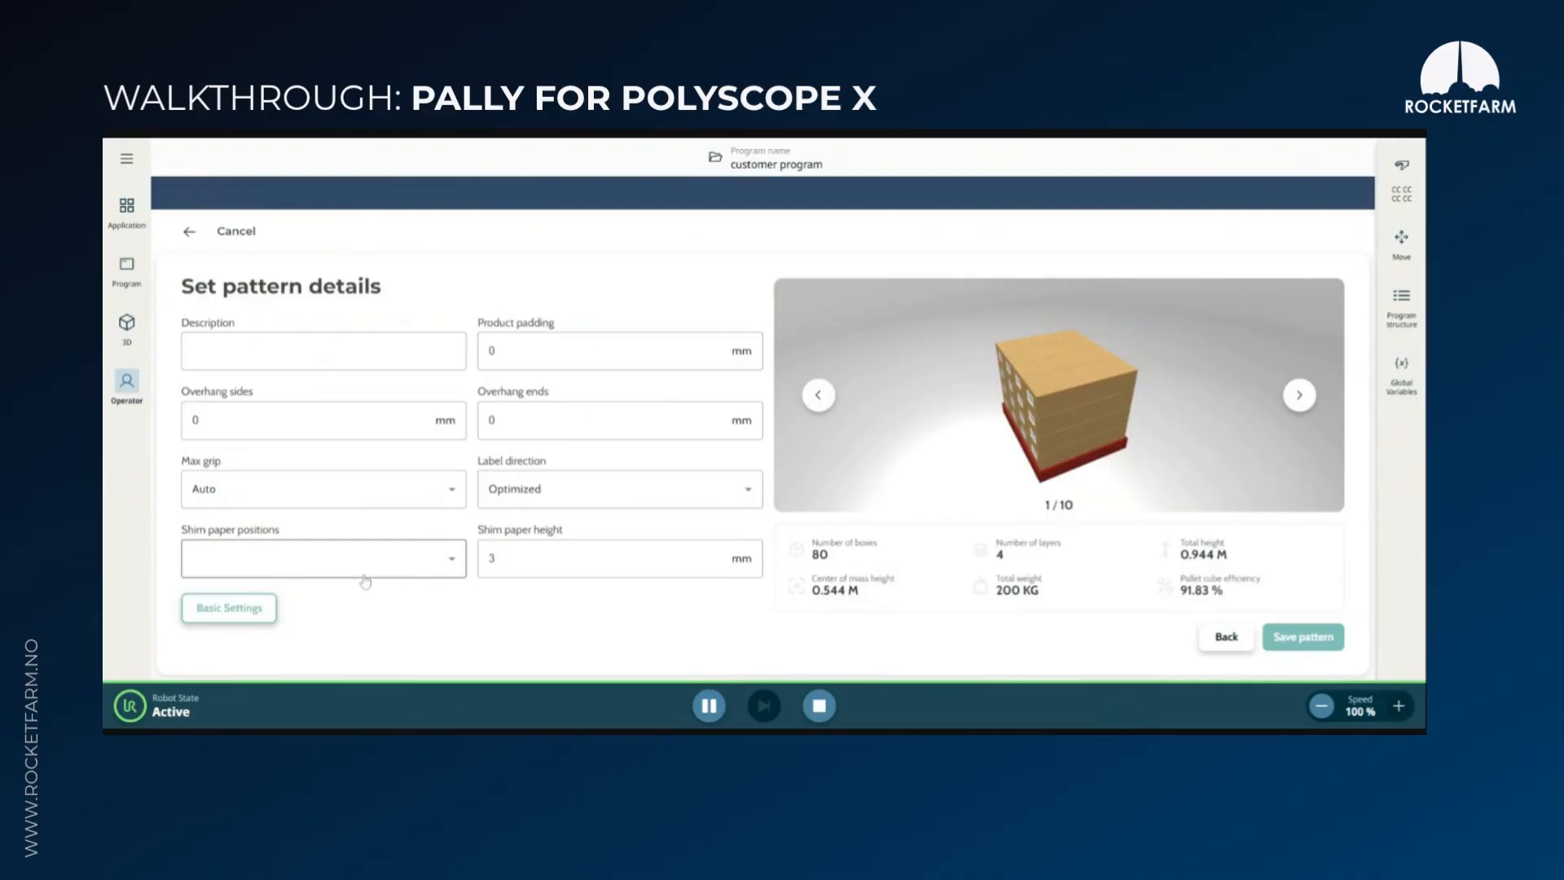
{"action": "left_click", "coordinate": [581, 499]}
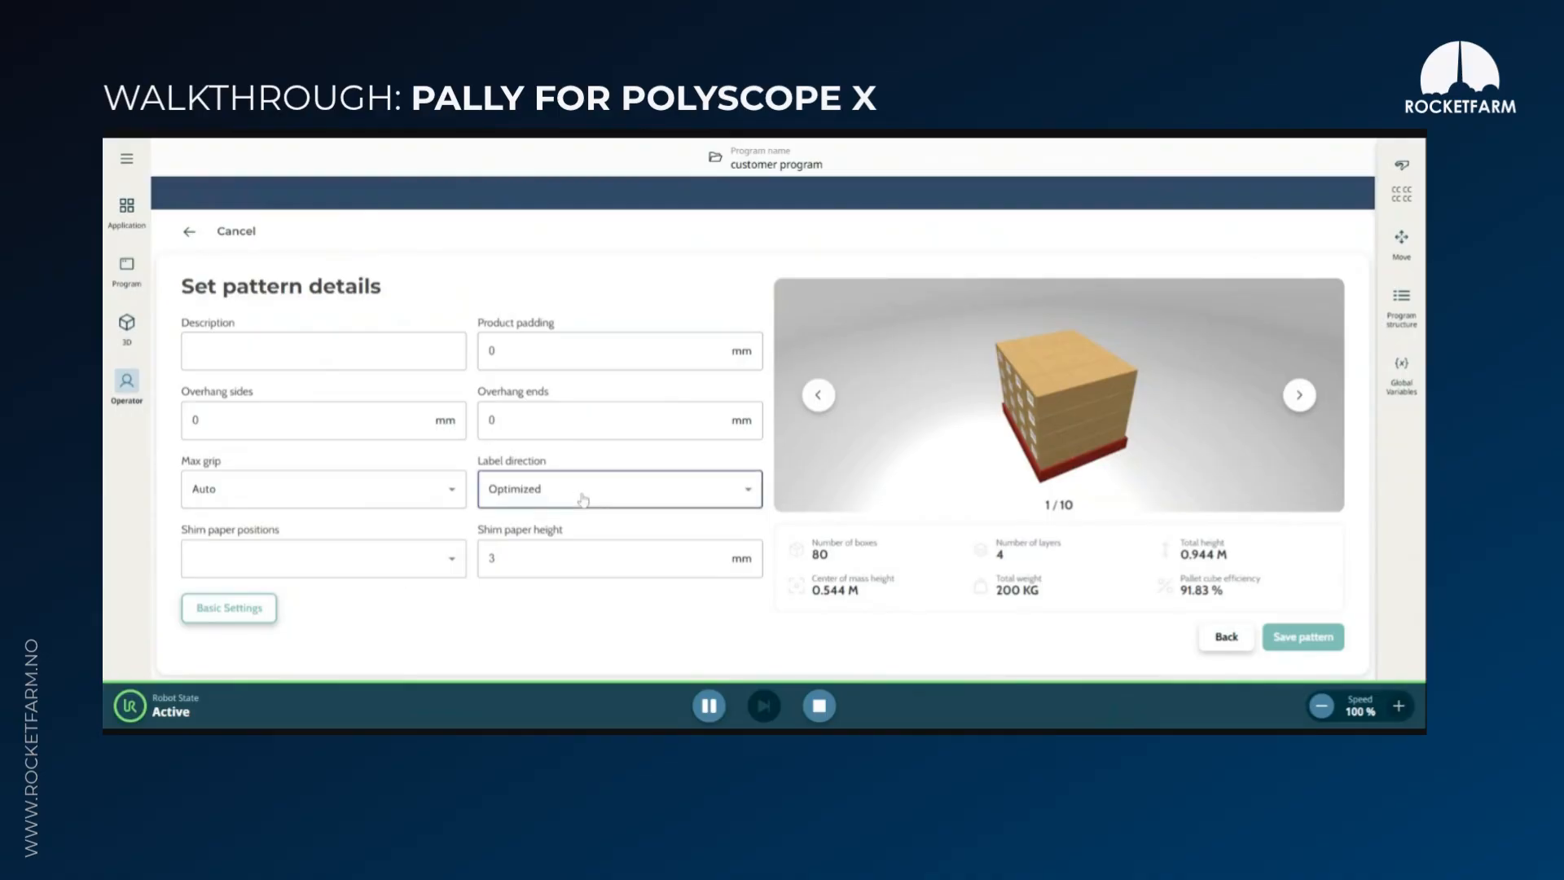
{"action": "left_click", "coordinate": [553, 570]}
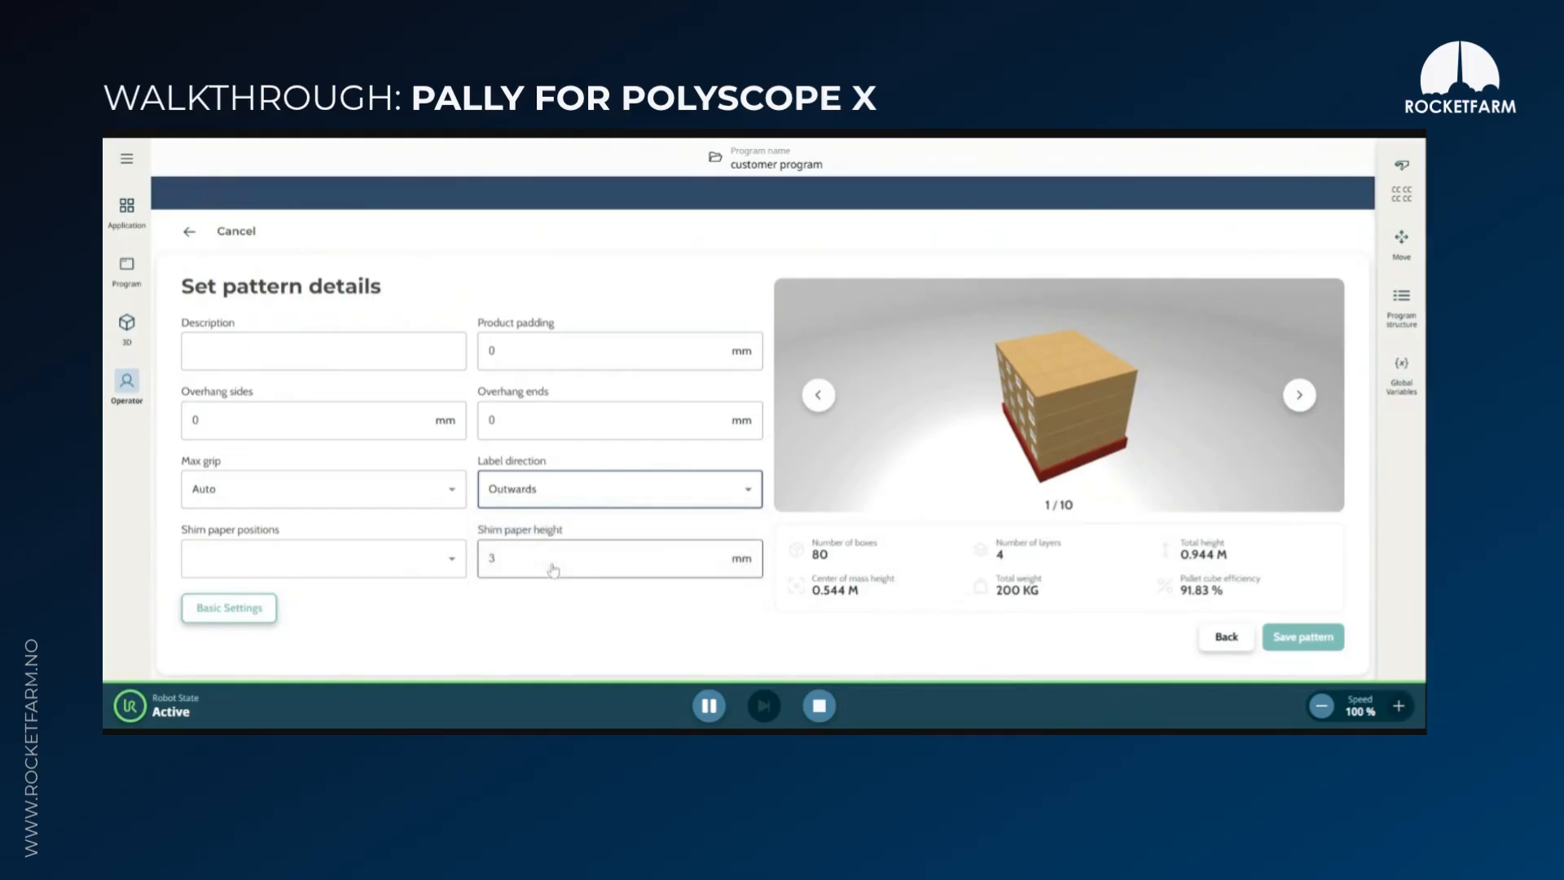
{"action": "left_click", "coordinate": [386, 567]}
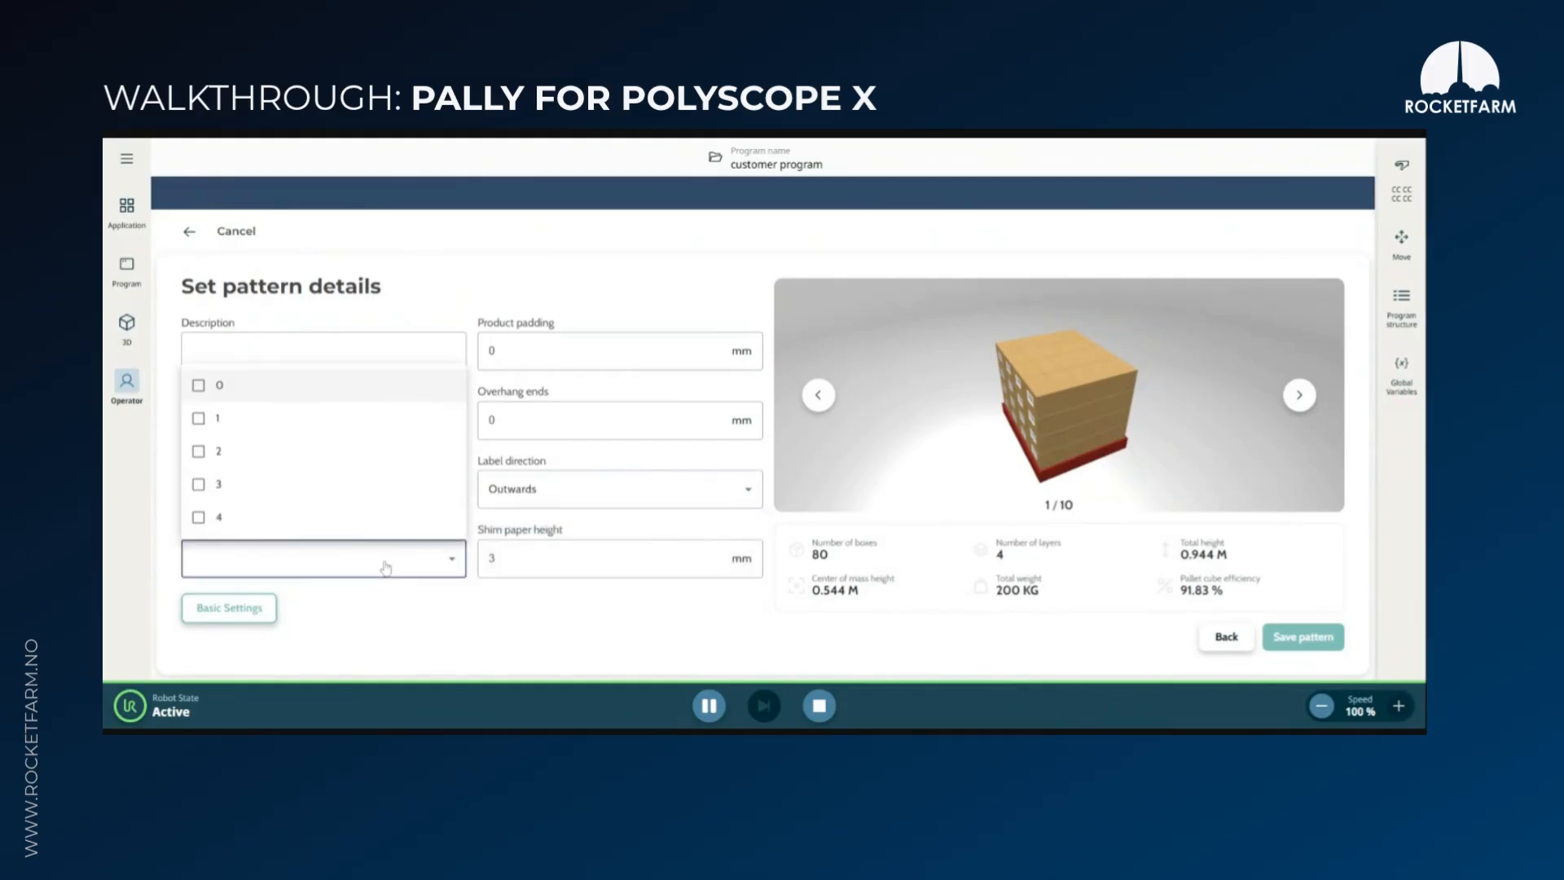
{"action": "left_click", "coordinate": [199, 452]}
{"action": "left_click", "coordinate": [1051, 428]}
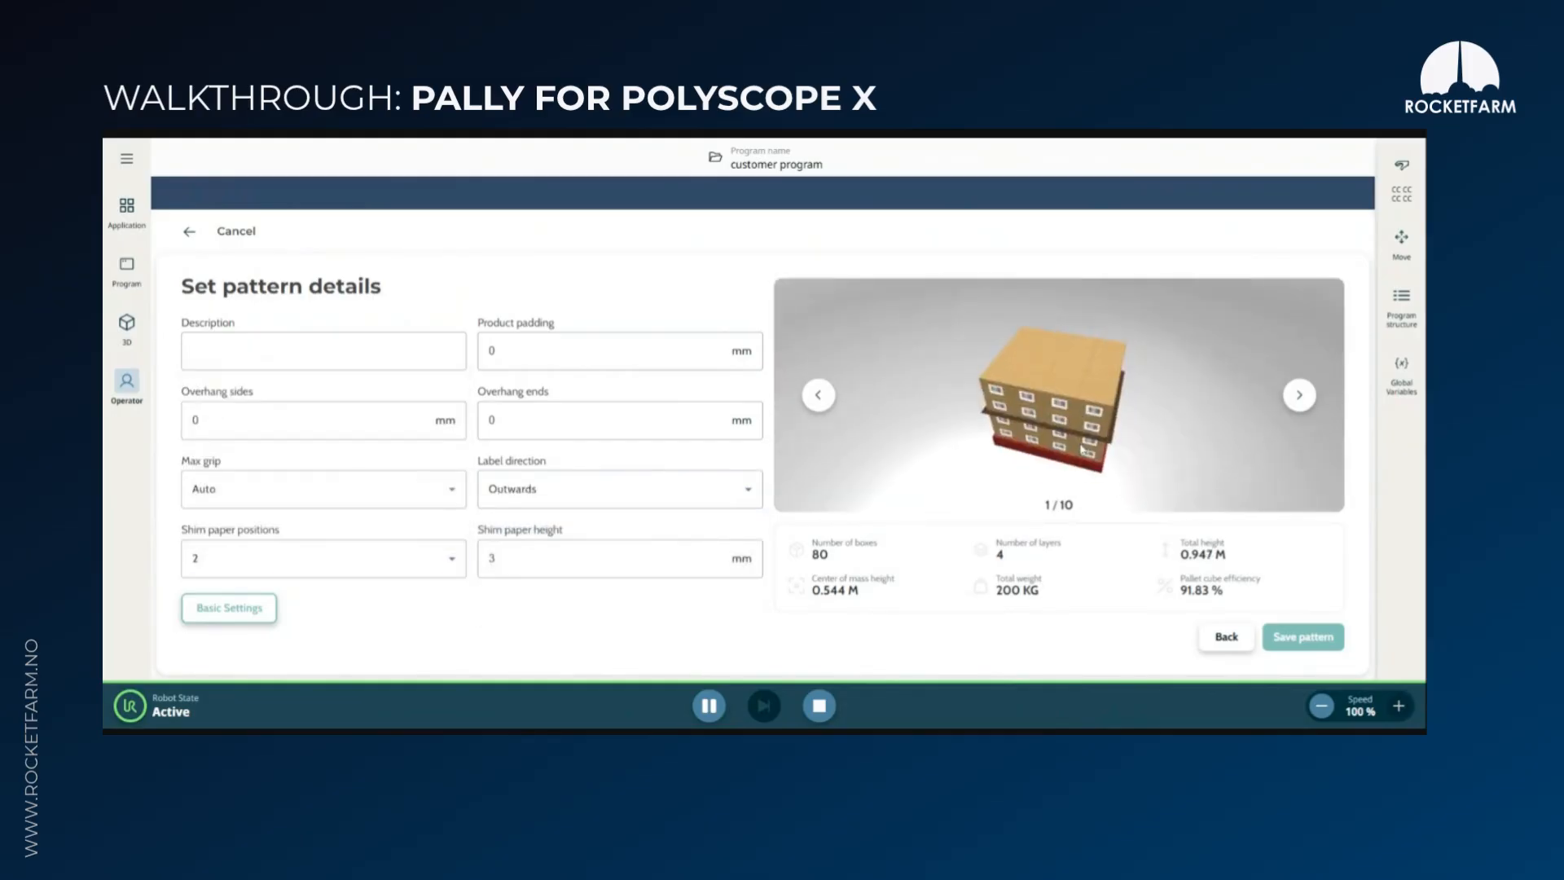
Save the new pattern after previewing the alternative box layouts, and select pattern6 in the pattern list
{"action": "left_click", "coordinate": [1304, 400]}
{"action": "left_click", "coordinate": [818, 403]}
{"action": "left_click", "coordinate": [1295, 399]}
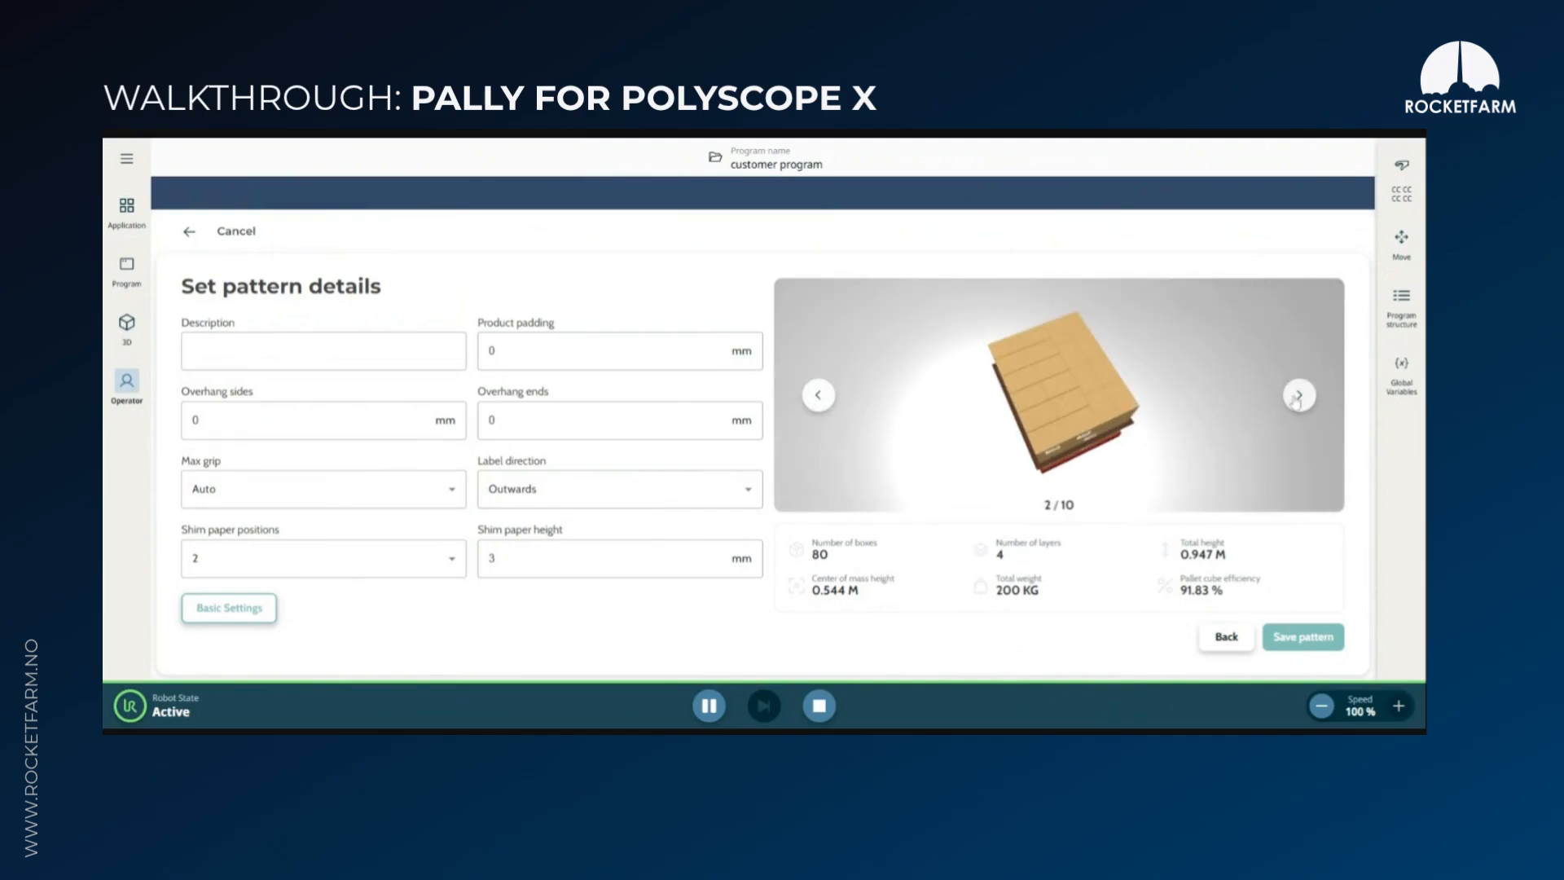
{"action": "left_click", "coordinate": [1295, 399]}
{"action": "left_click", "coordinate": [815, 396]}
{"action": "left_click", "coordinate": [1308, 643]}
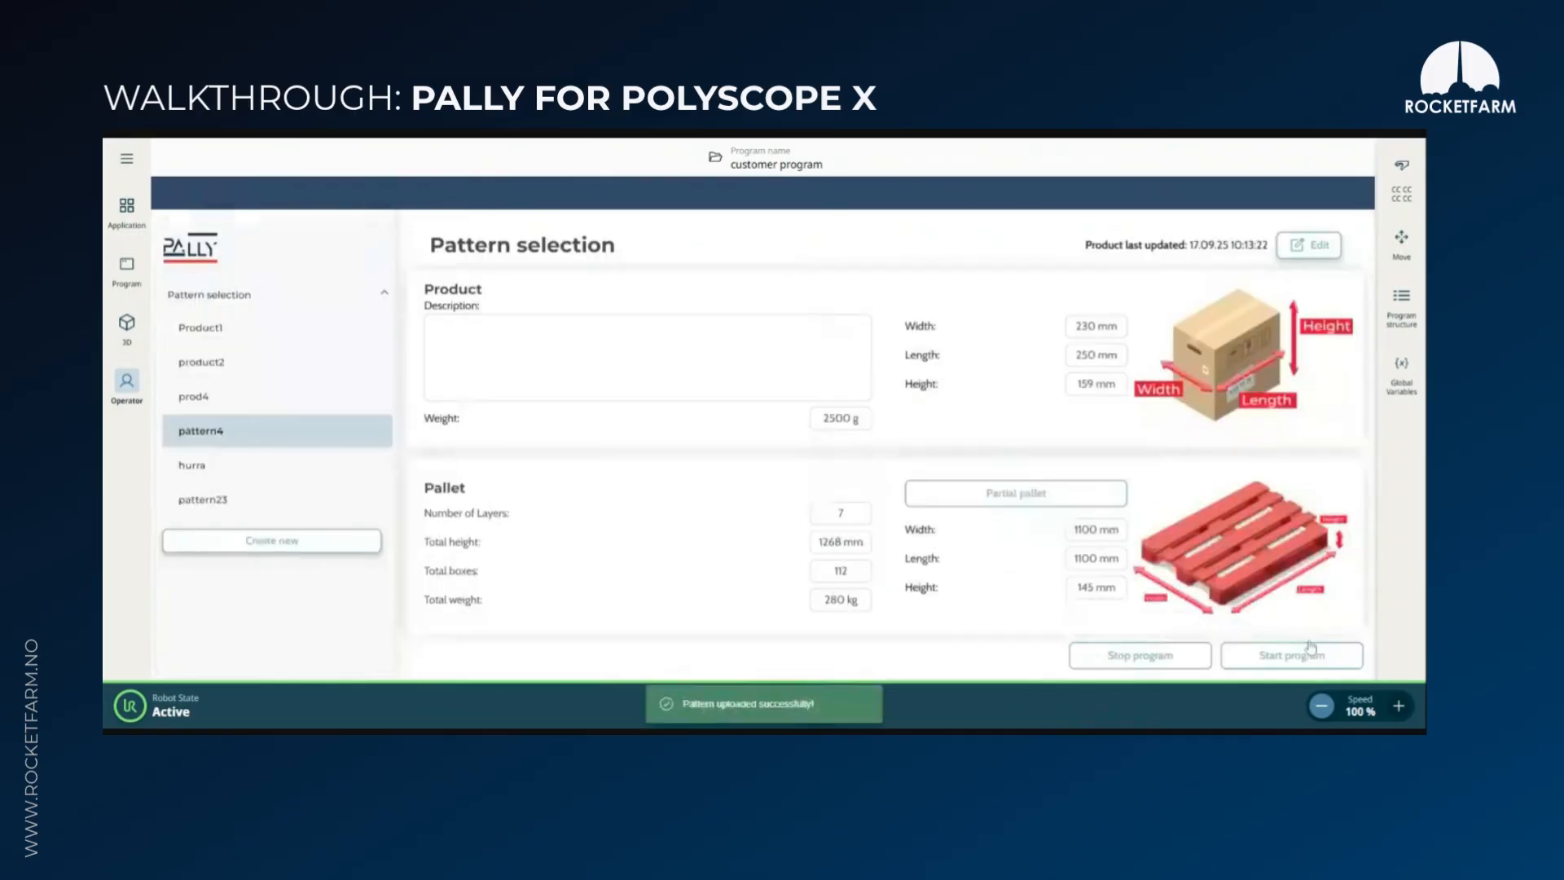
{"action": "left_click", "coordinate": [238, 539]}
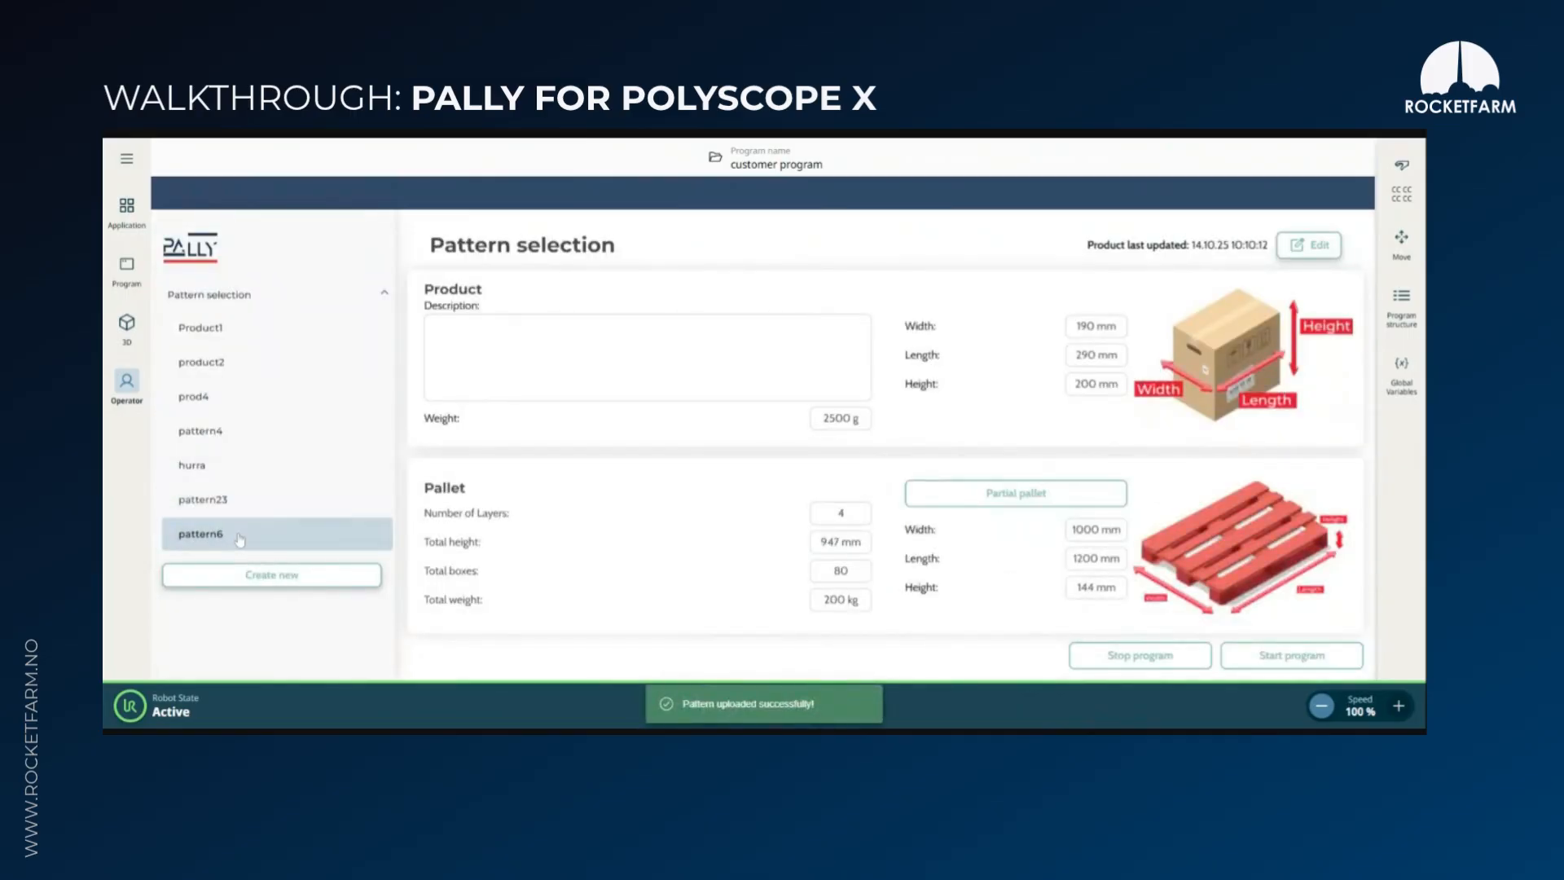